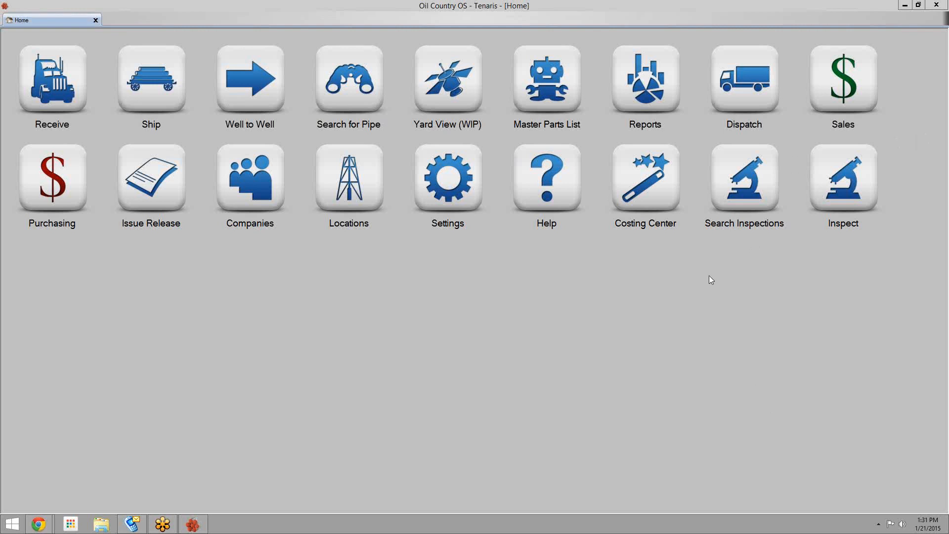
Step: Open the inventory reports and select the Summary 8.3 report under Current Inventory
click(672, 95)
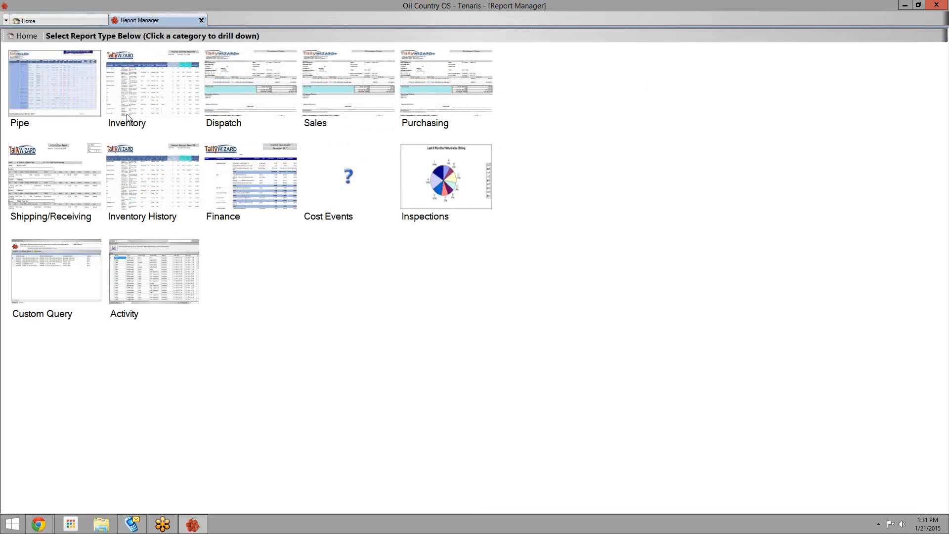
click(133, 100)
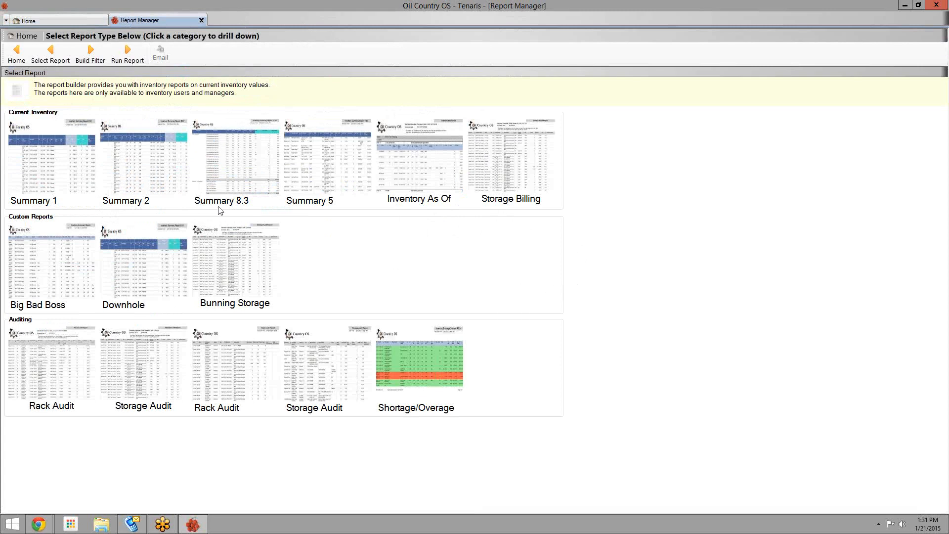
click(244, 187)
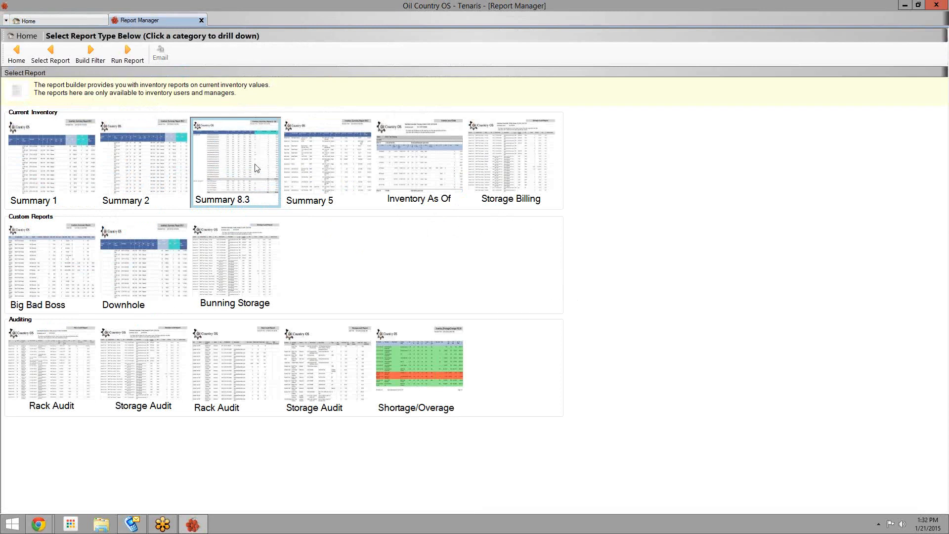
mouse_move(237, 144)
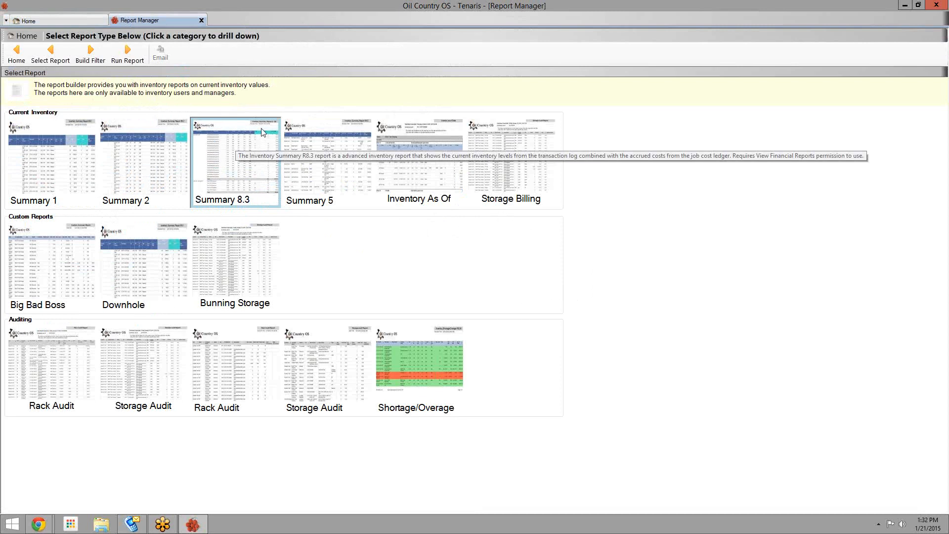
mouse_move(207, 199)
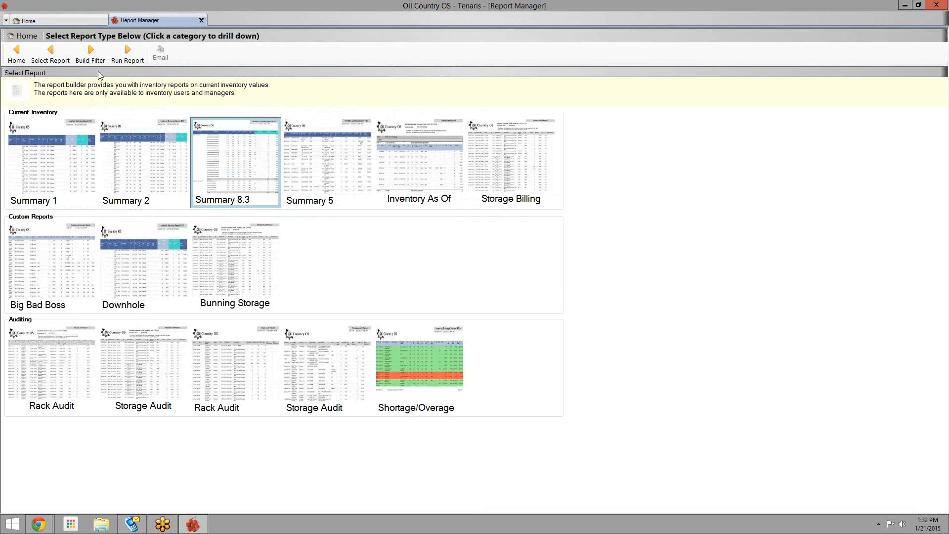
Step: Run the Summary 8.3 report filtered to the company AreconData, look through its first page and close it
click(91, 53)
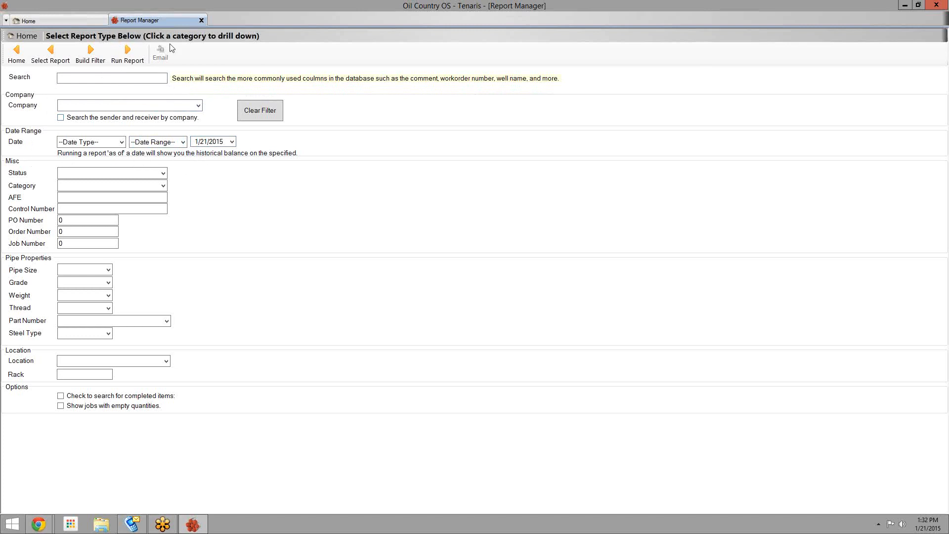
click(198, 105)
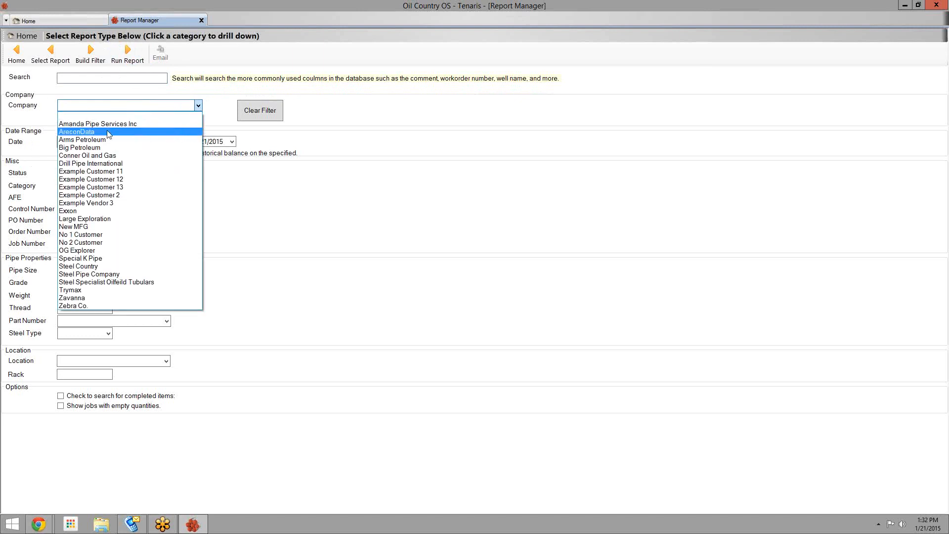
click(89, 132)
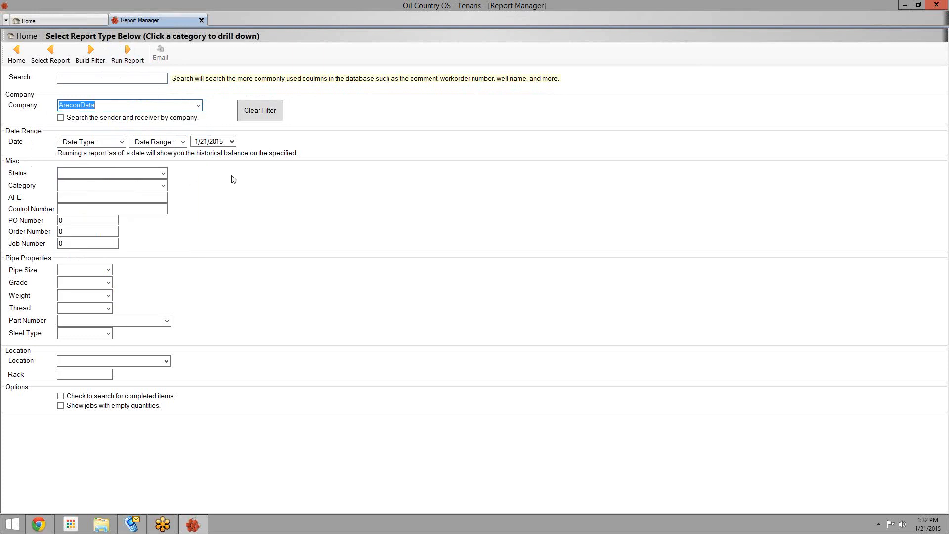
click(142, 47)
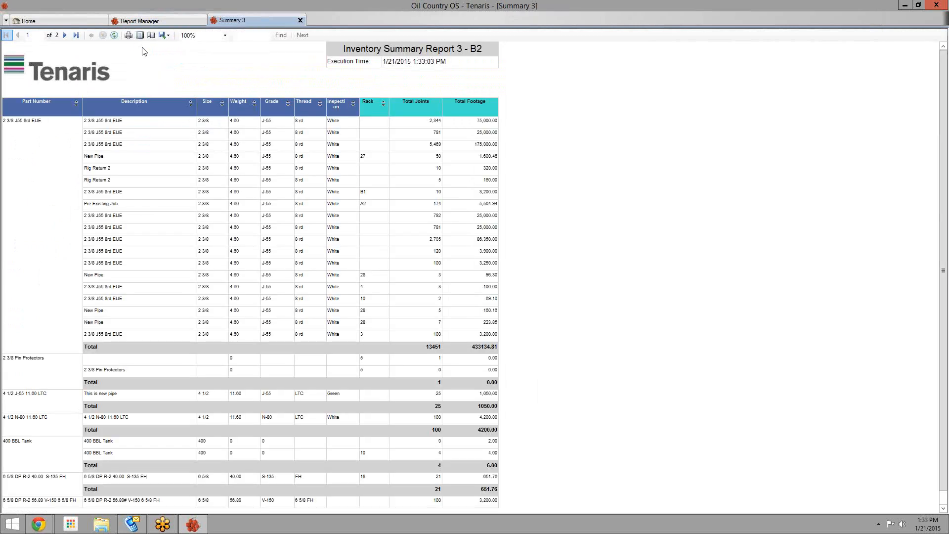
scroll(937, 232, down, 1)
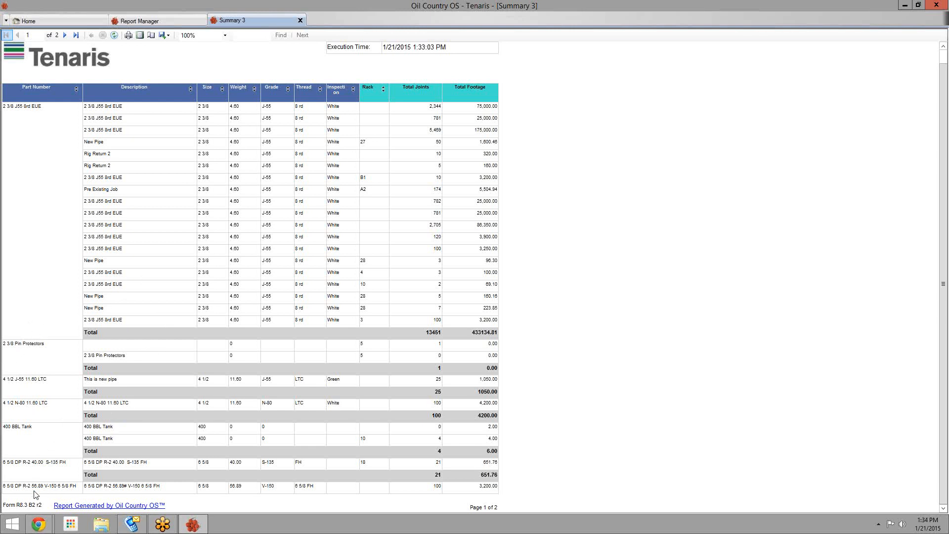
click(303, 23)
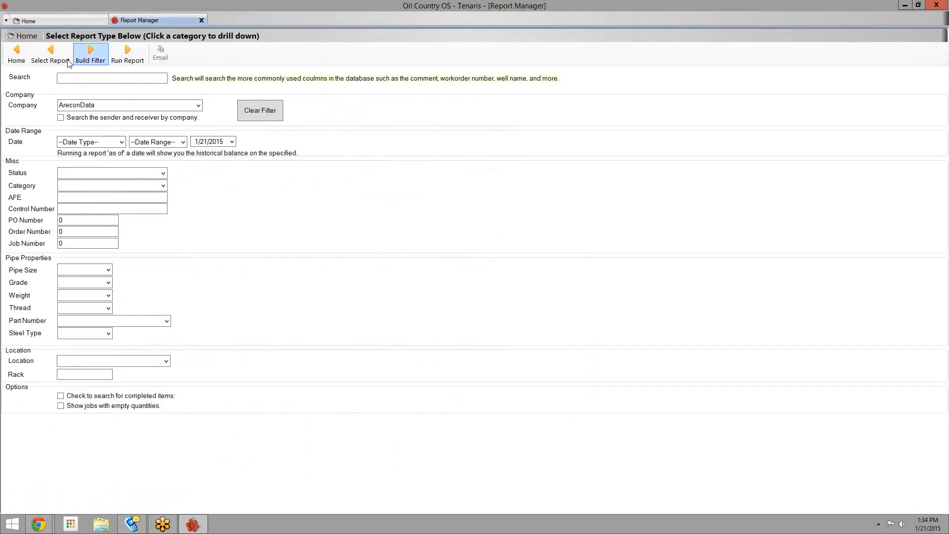
Step: Return to the report categories, select the Inventory As Of report under Inventory and open its filter
click(16, 55)
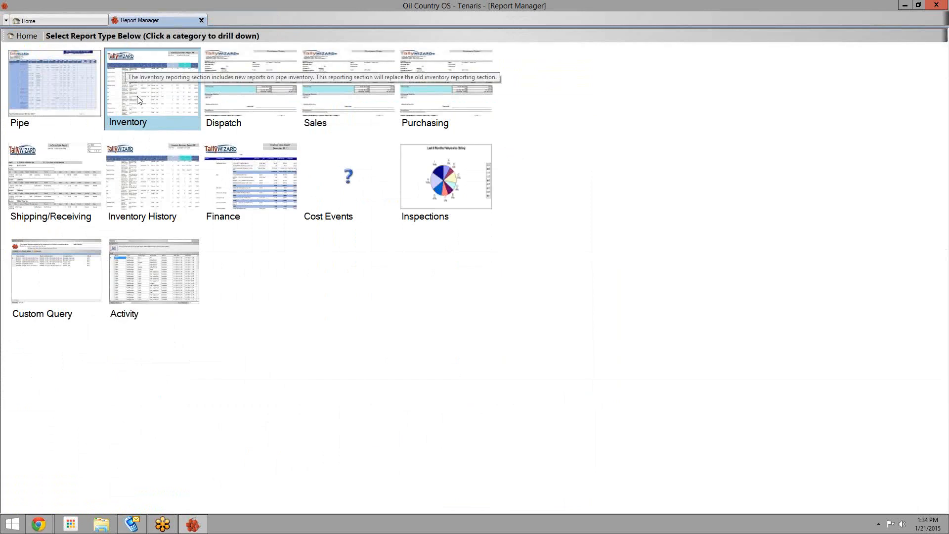
click(150, 95)
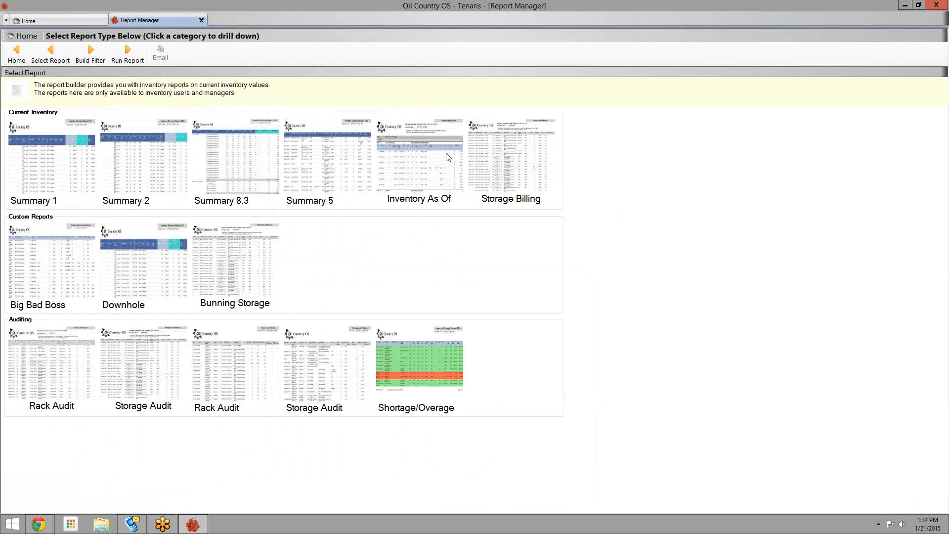
click(443, 132)
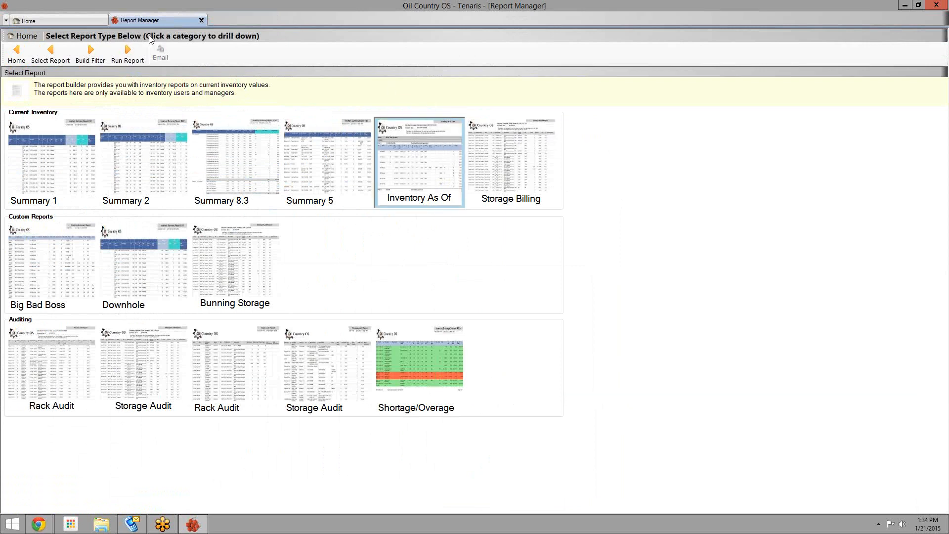
click(101, 52)
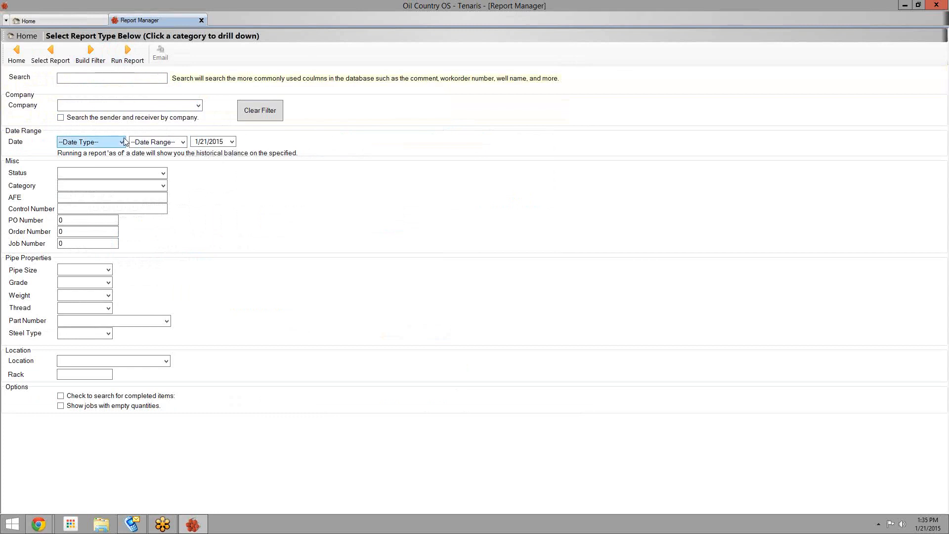
Step: Set the date filter to as of 12/31/2014 and run the Inventory As Of report
click(178, 143)
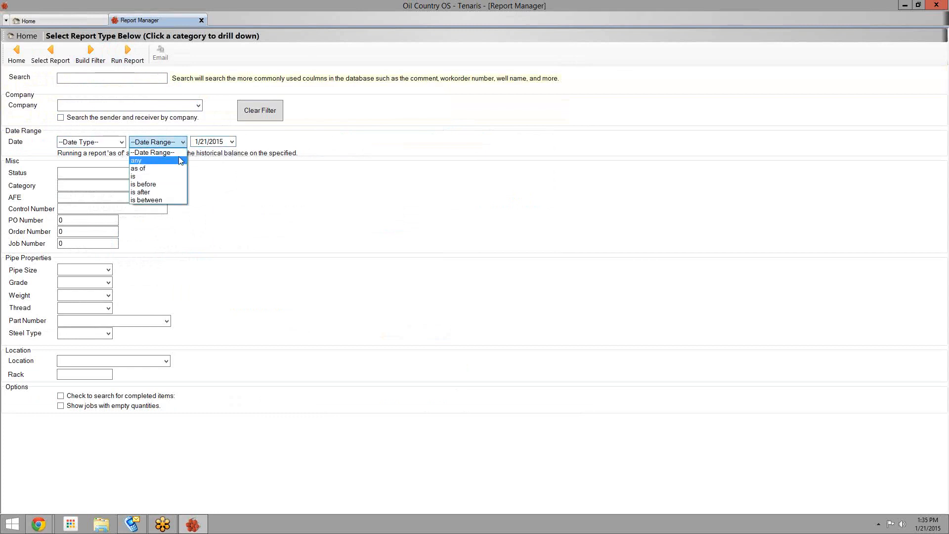
click(175, 169)
click(236, 142)
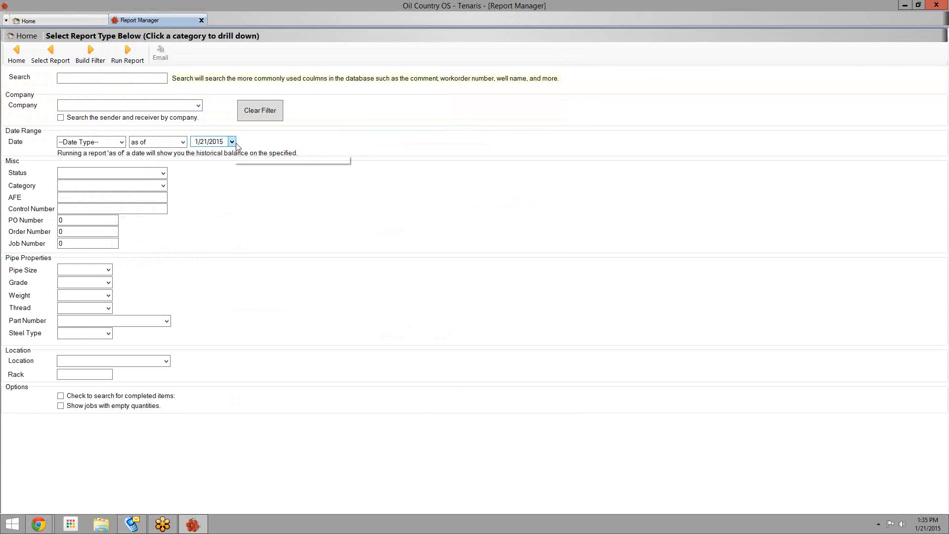
click(195, 156)
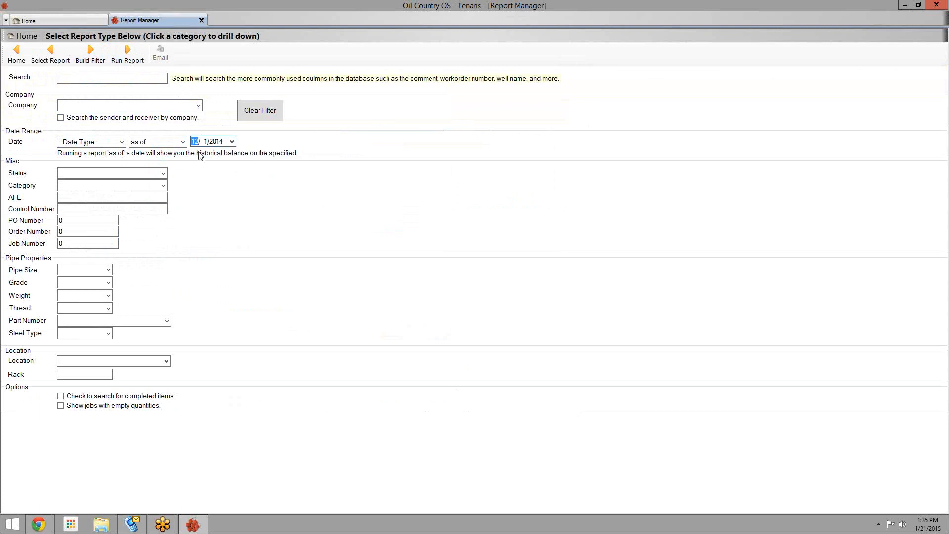
click(232, 142)
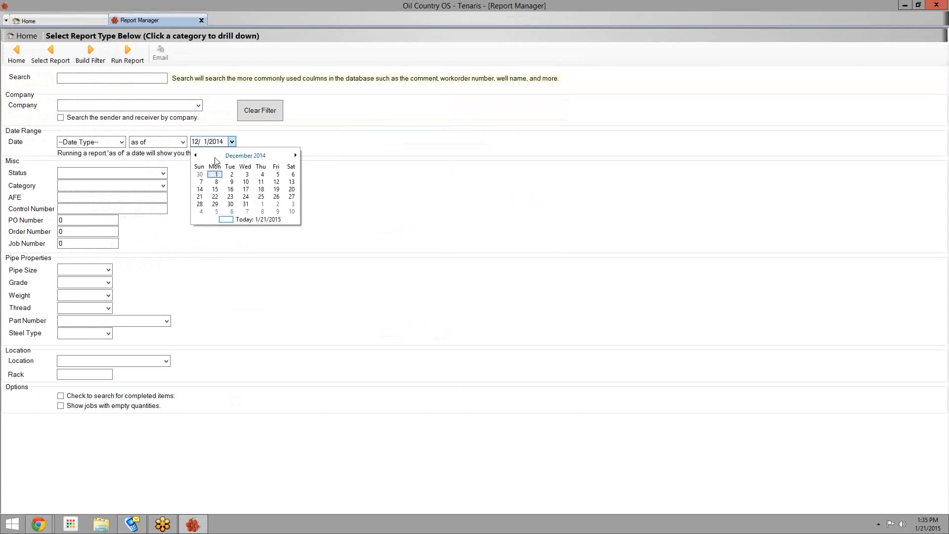
click(247, 204)
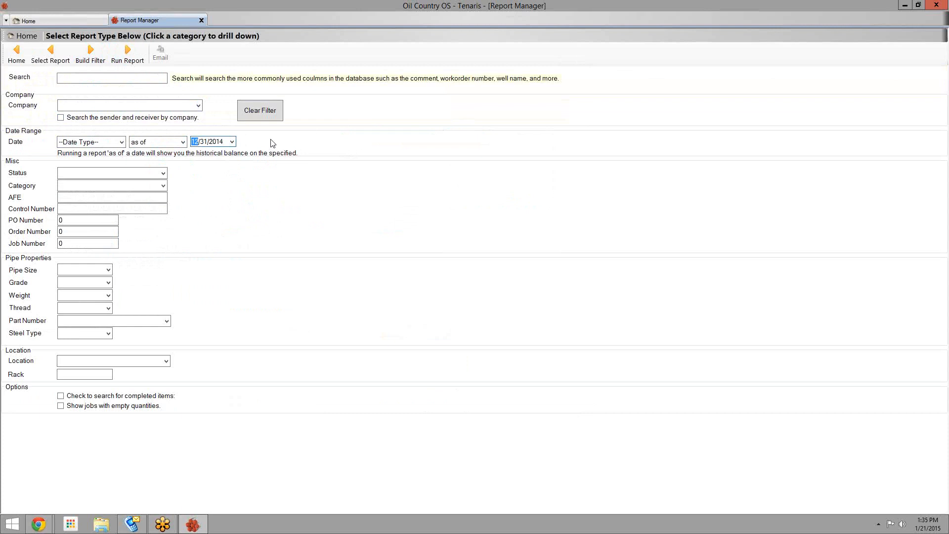
click(141, 56)
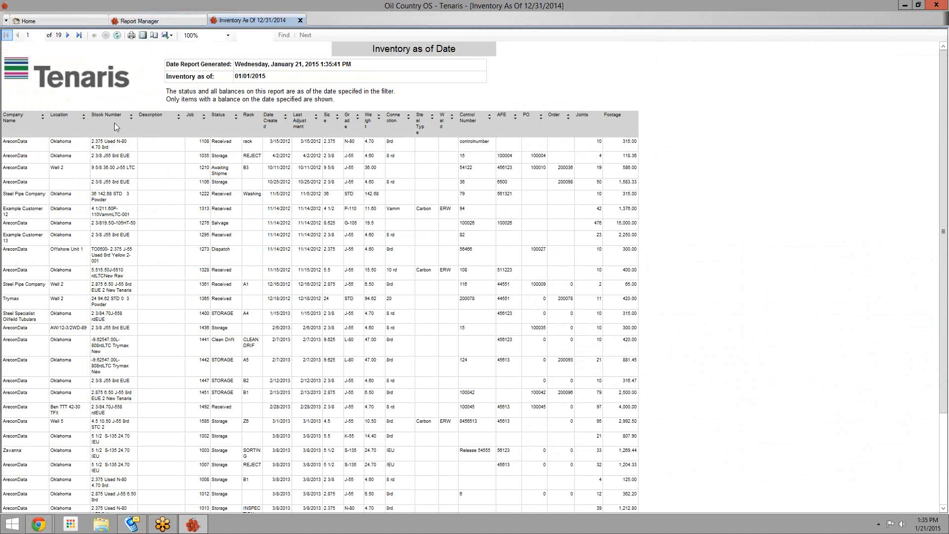
Step: Sort the Inventory as of Date report by Location and again by Company Name, and look through the first page
click(84, 114)
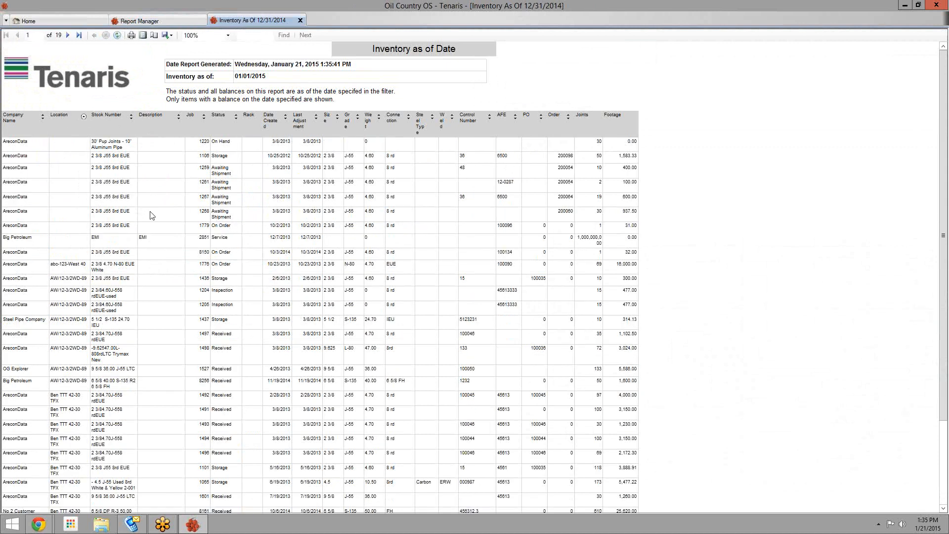
scroll(148, 213, down, 1)
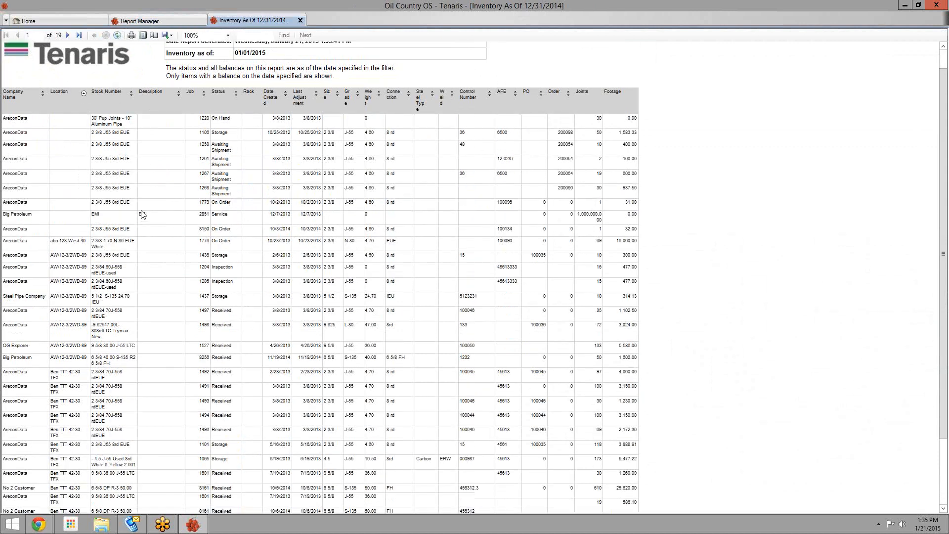
click(45, 96)
scroll(51, 144, down, 4)
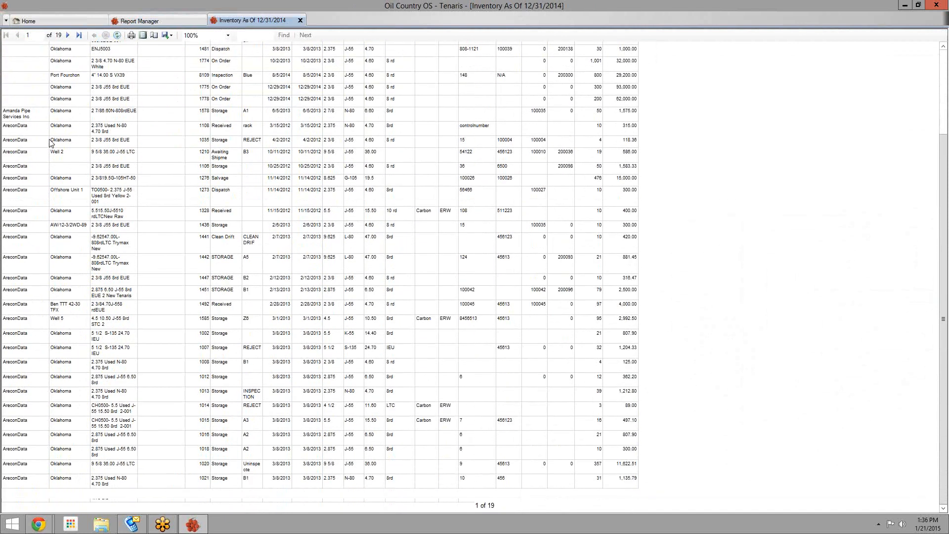
scroll(51, 144, up, 2)
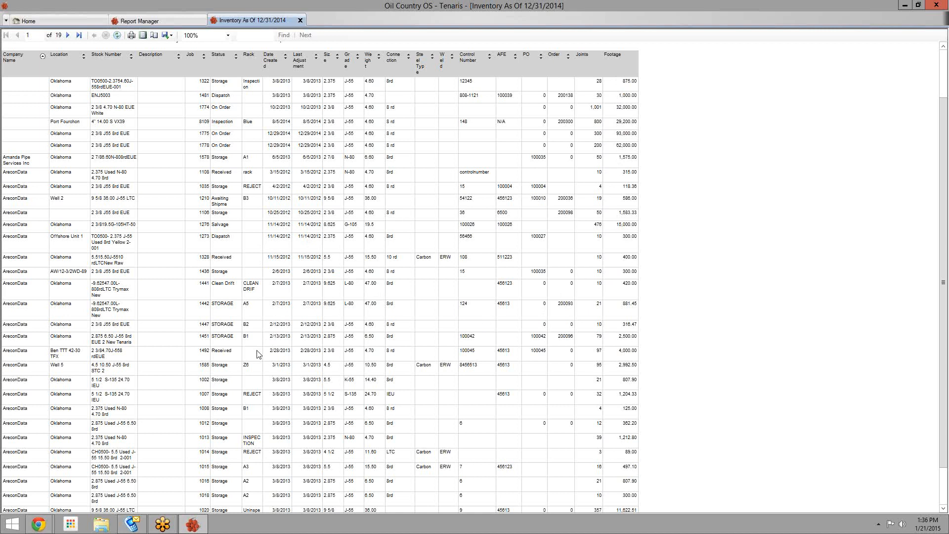
scroll(257, 354, down, 2)
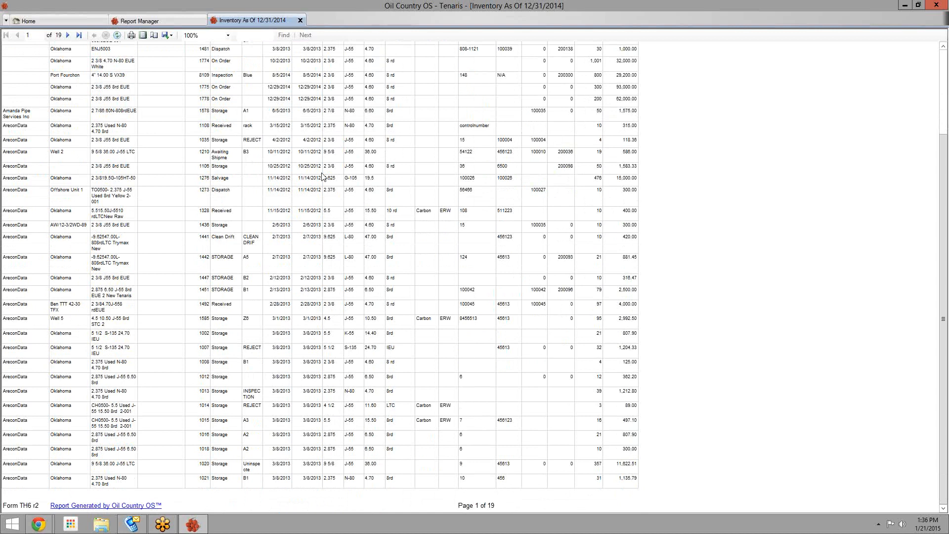
Step: Close the Inventory As Of report and the Report Manager, and refresh the home screen
click(300, 21)
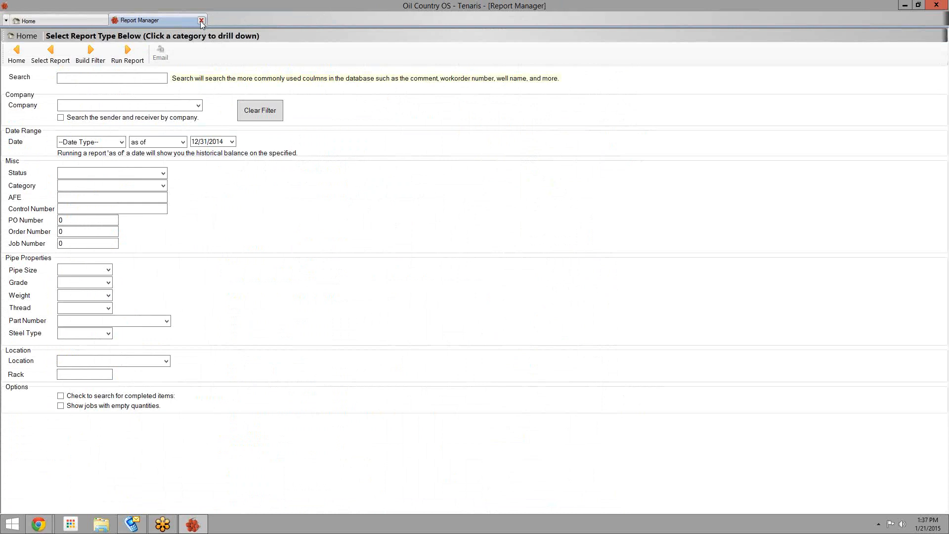
click(202, 21)
right_click(258, 265)
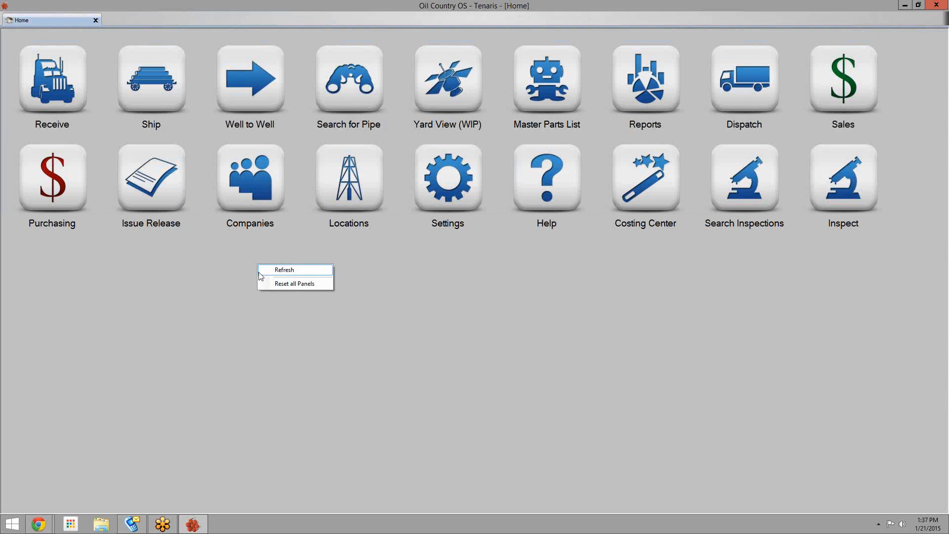
click(265, 270)
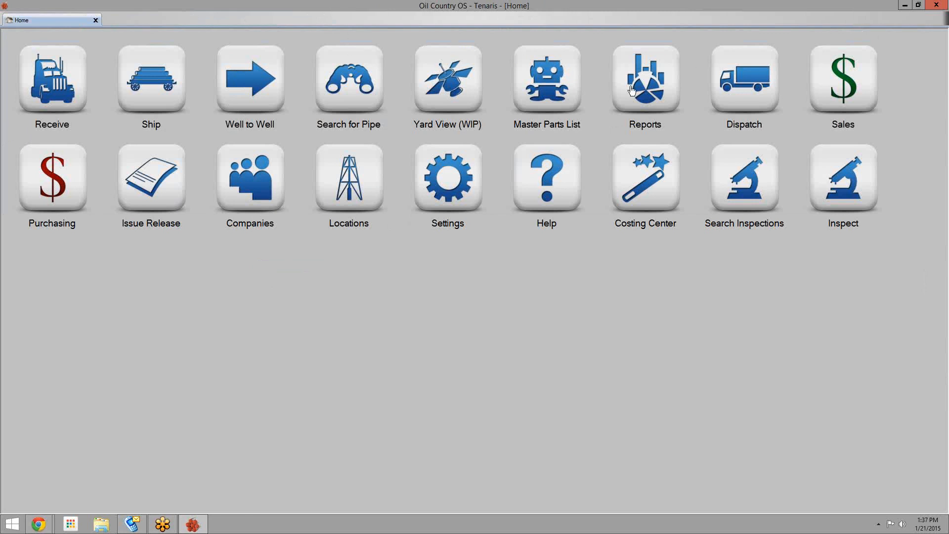
Step: Reopen the inventory reports, select Inventory As Of and set the date range condition in its filter to as of
click(670, 94)
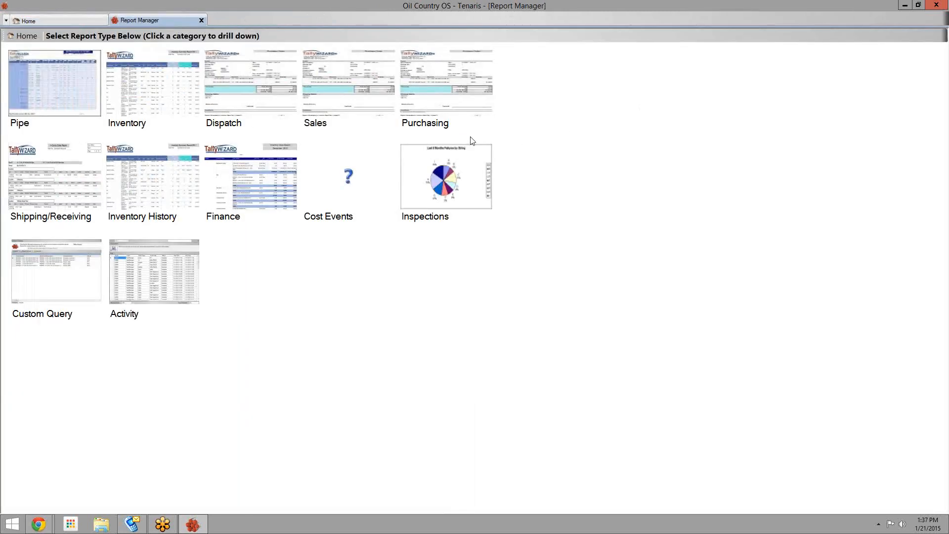
click(167, 81)
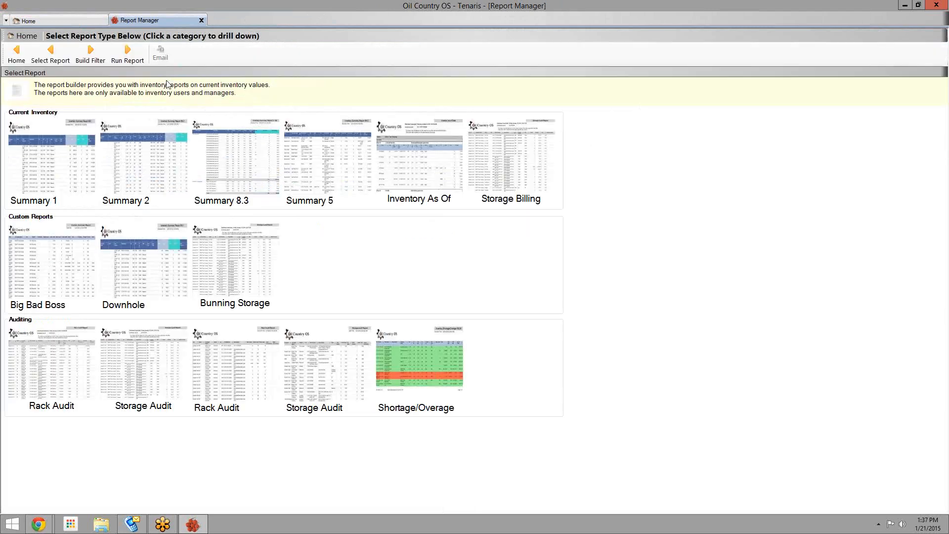
click(423, 173)
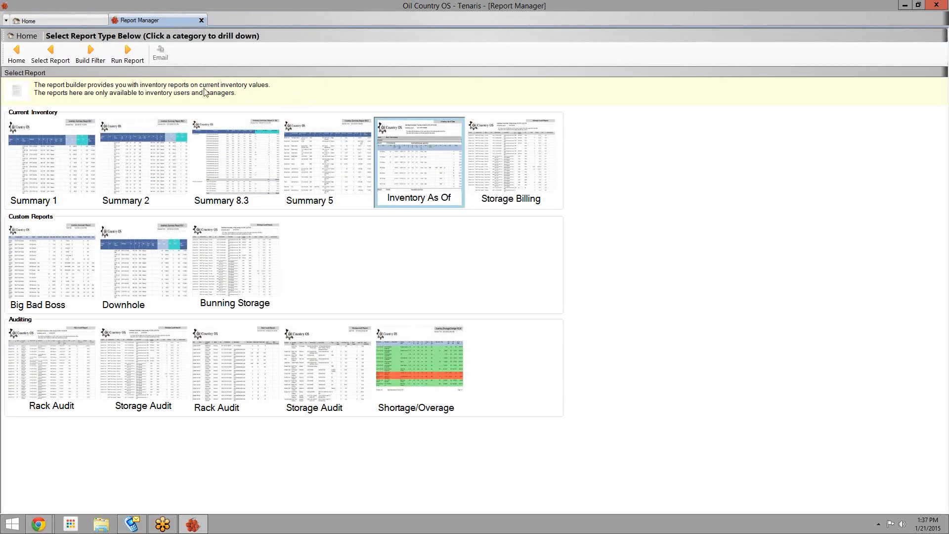
click(99, 62)
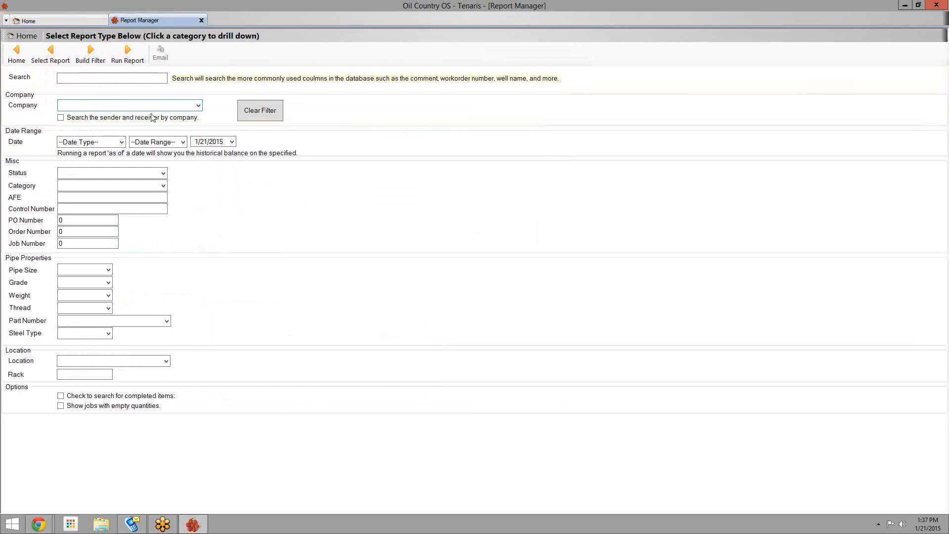
click(186, 142)
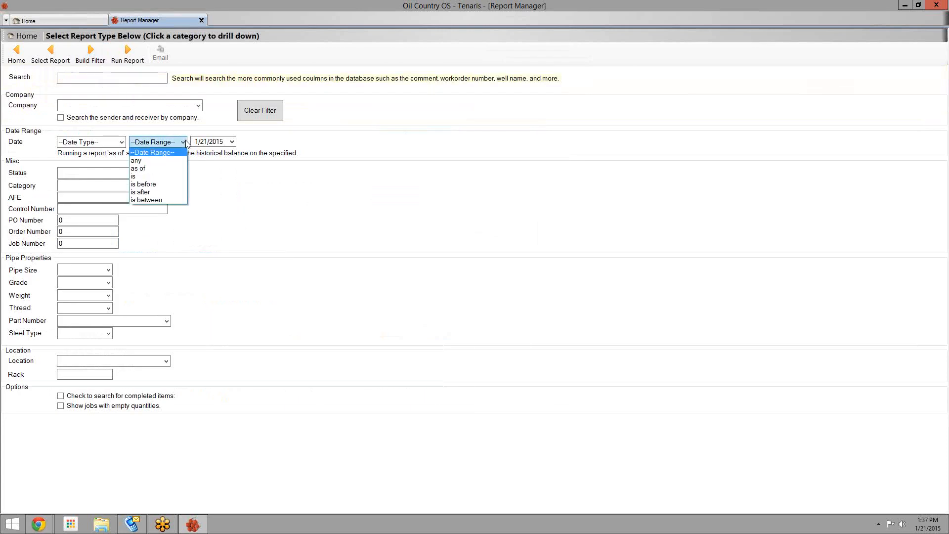
click(143, 170)
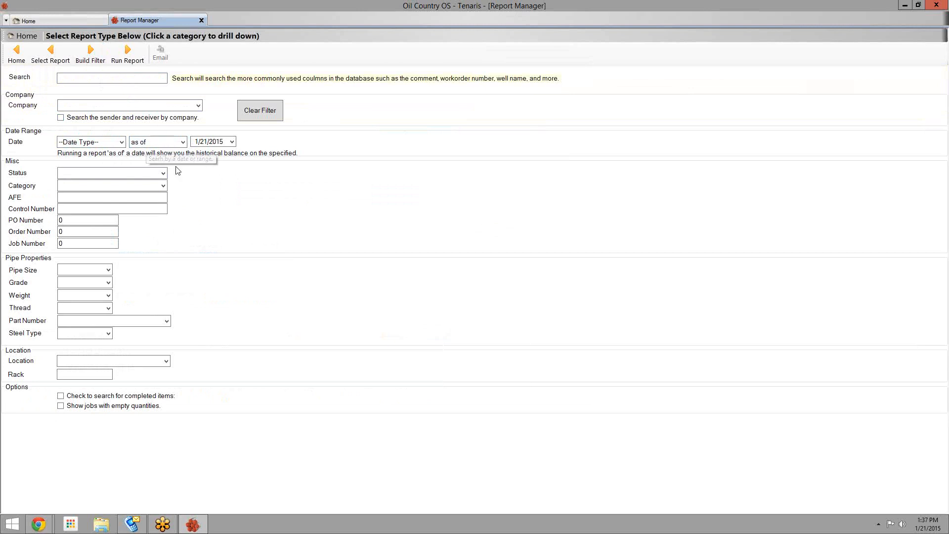
click(232, 142)
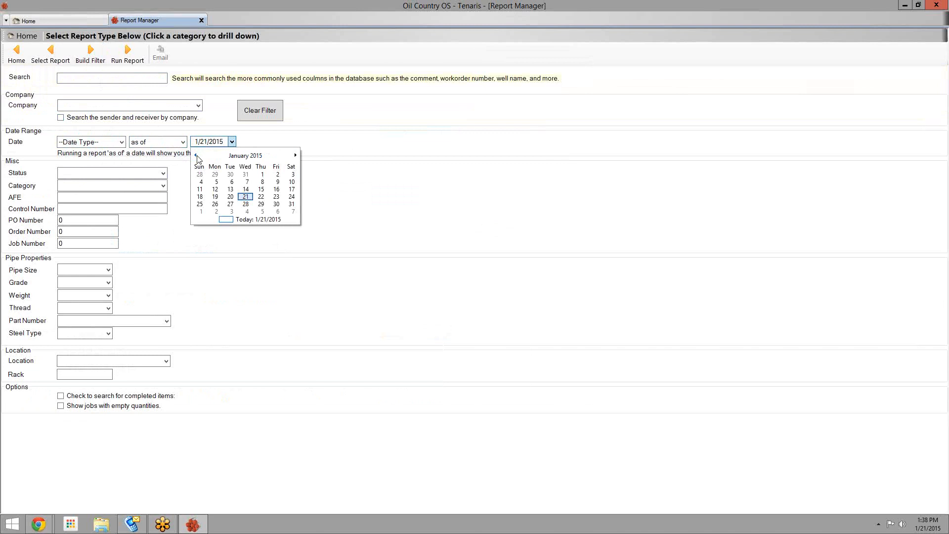
click(200, 140)
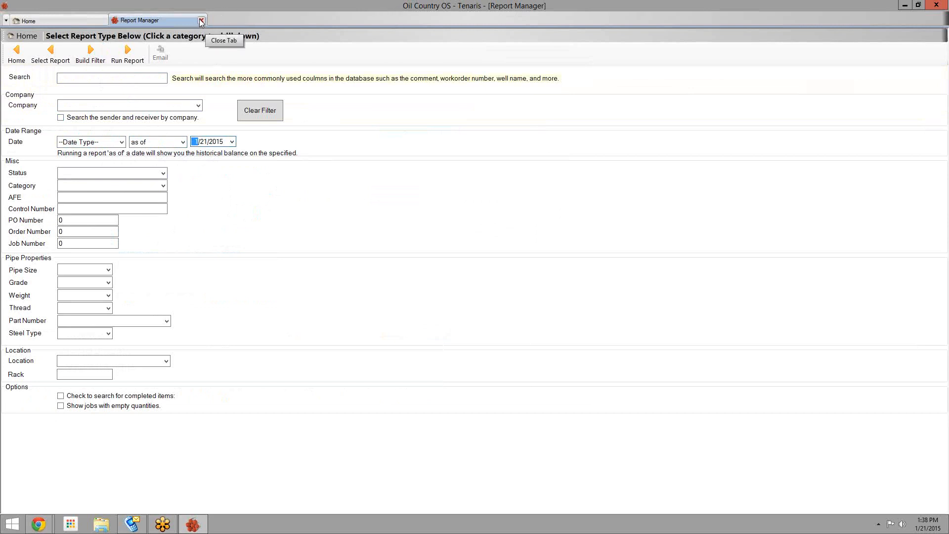
Step: Return to the report categories, choose In/Out Report under Shipping/Receiving and open its filter
click(20, 53)
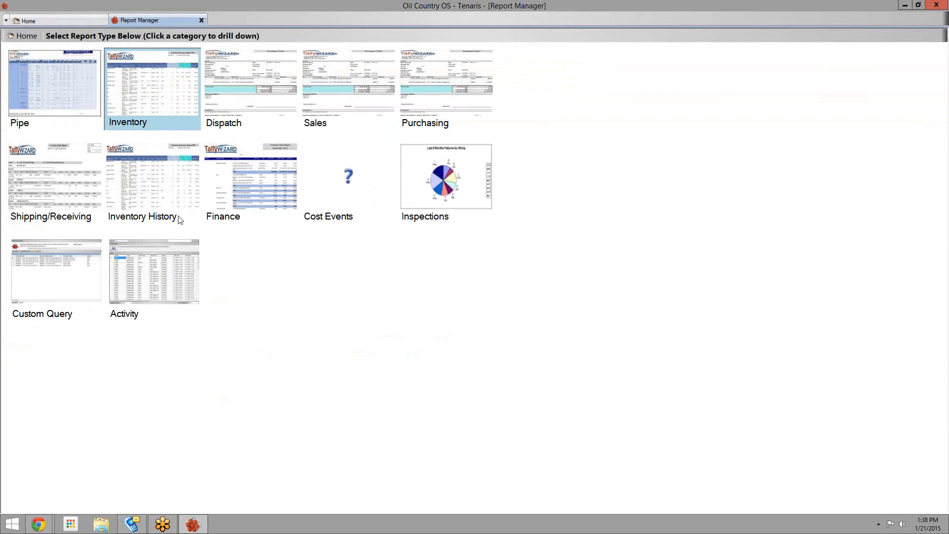
click(42, 178)
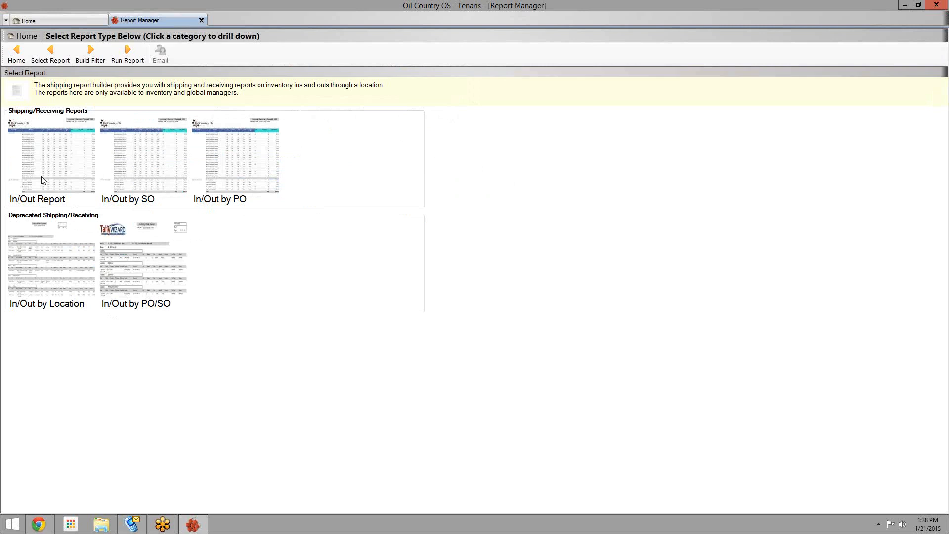
click(72, 130)
click(92, 59)
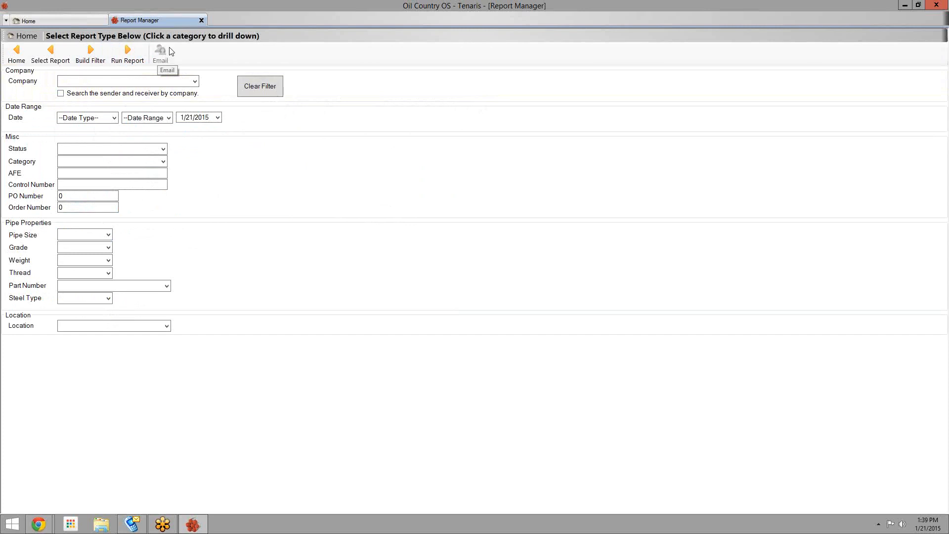
Step: Filter the In/Out Report by date type Last Month and status Received, run it, and close the report after viewing
click(169, 119)
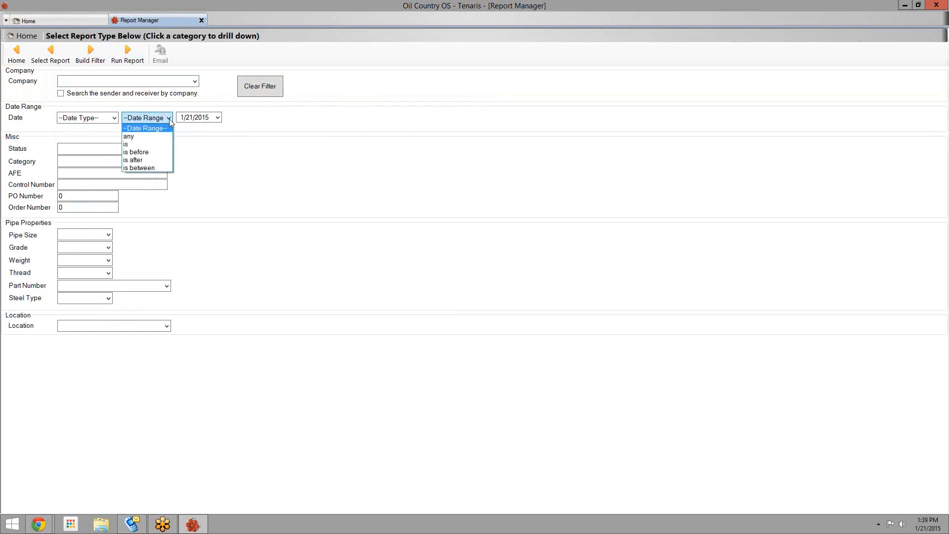
click(105, 118)
click(114, 119)
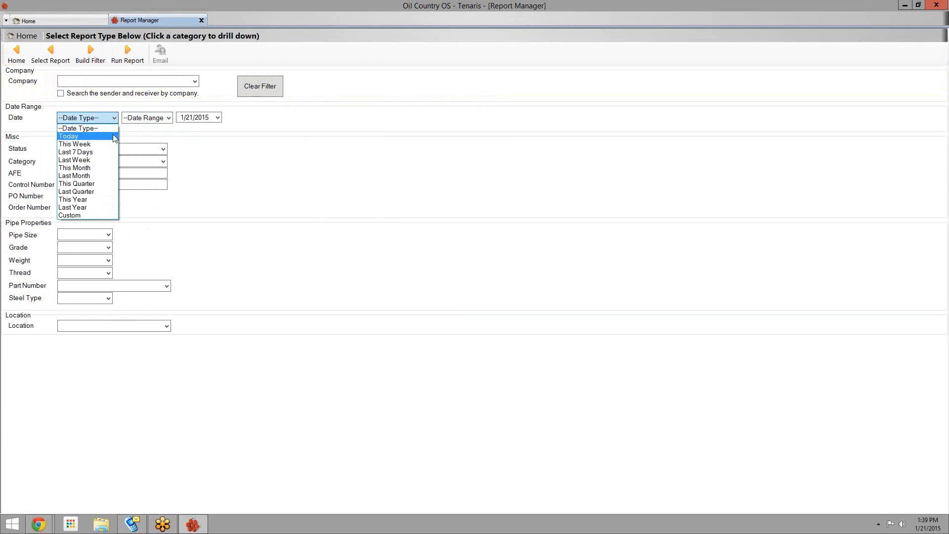
click(105, 176)
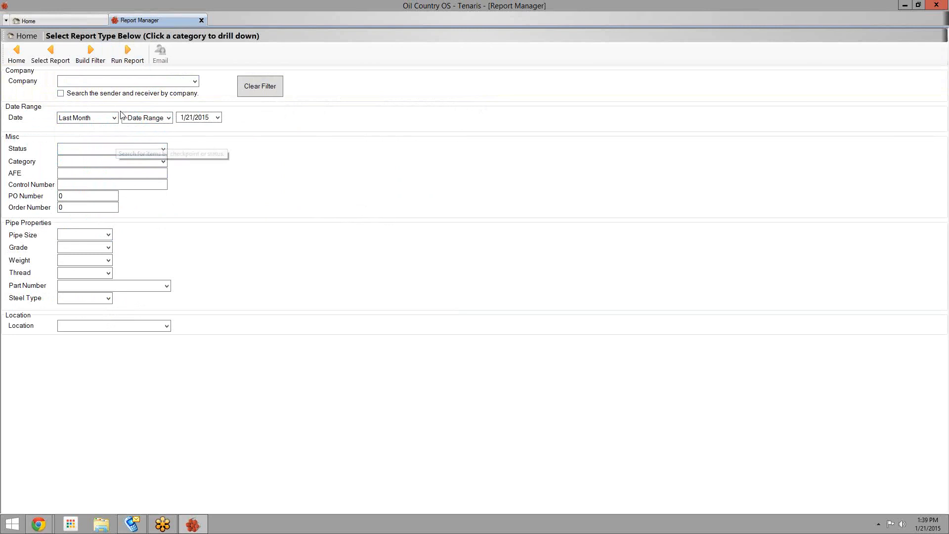
click(162, 148)
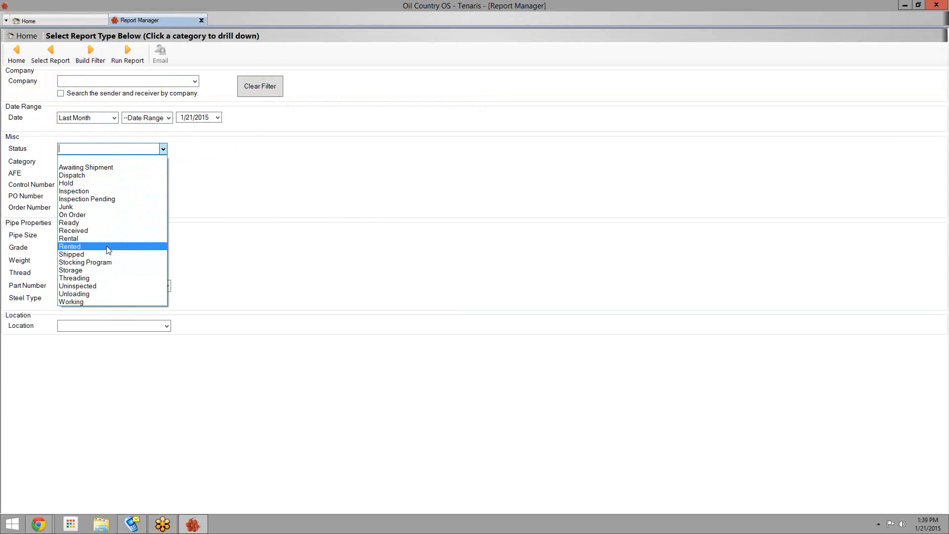
click(111, 230)
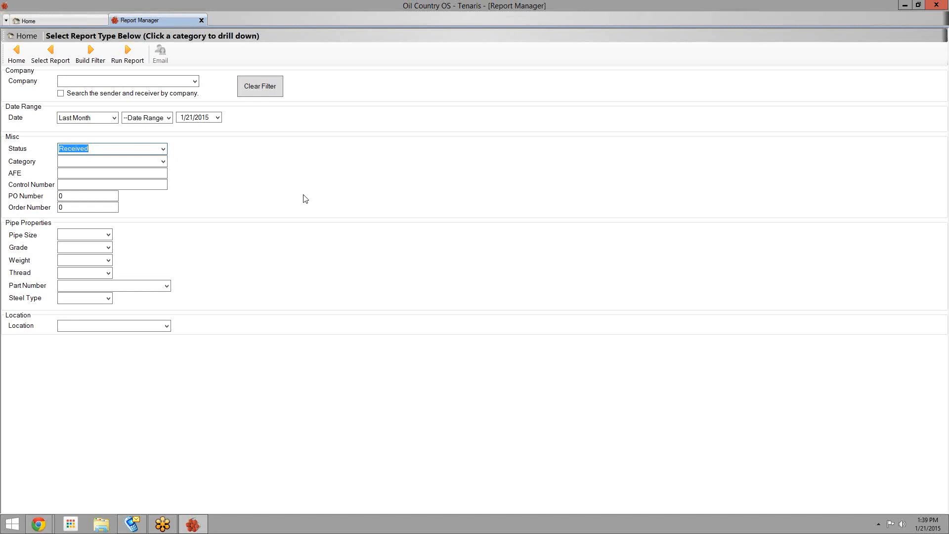
click(128, 49)
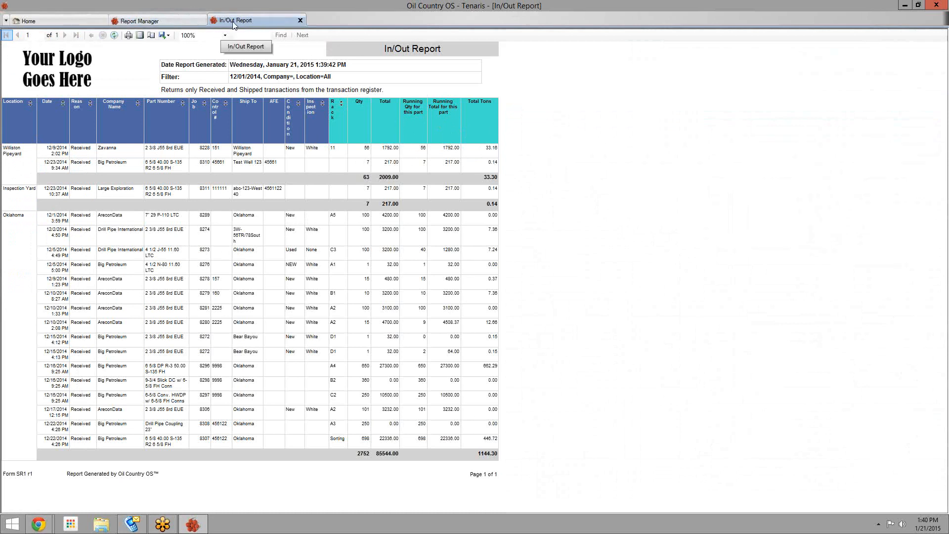
click(300, 21)
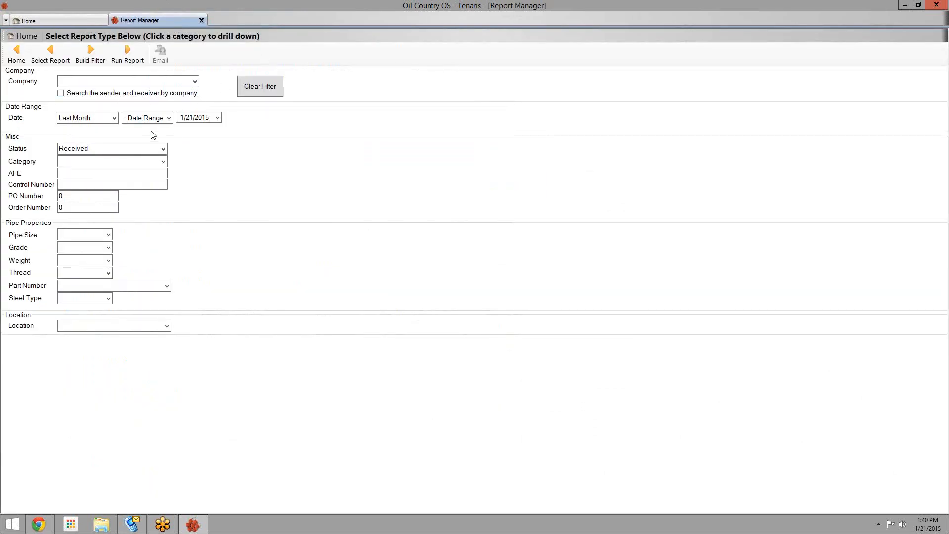
Step: Clear the filter, try running the In/Out Report for location Pipe Yard and Last Month, and close it
click(255, 94)
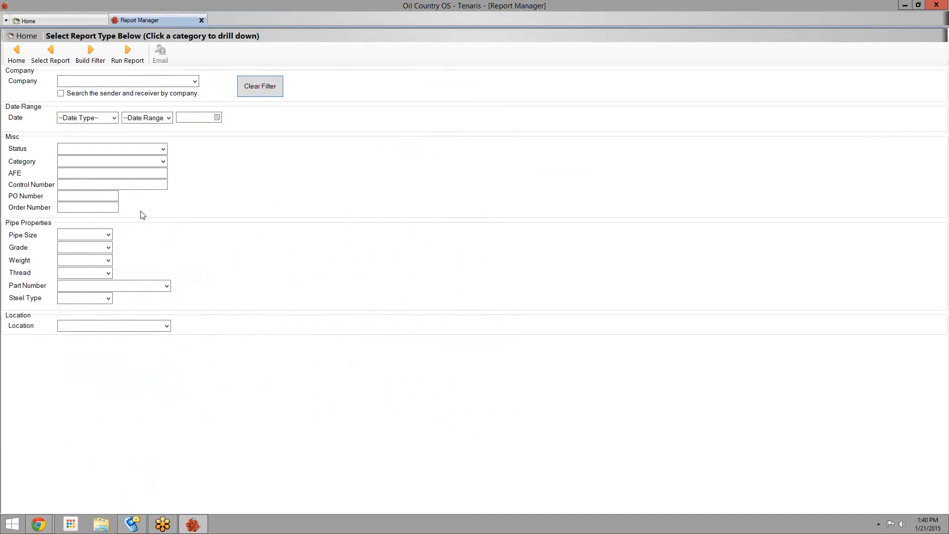
click(166, 326)
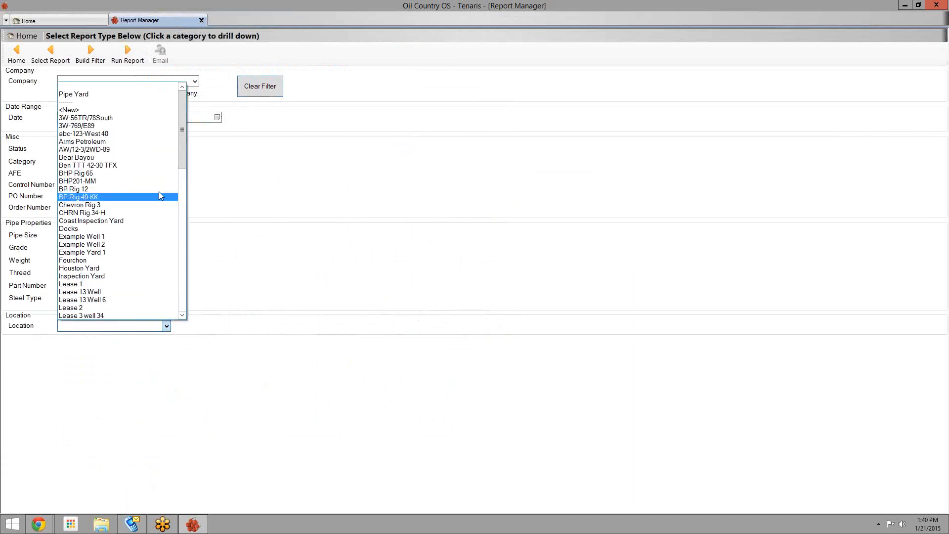
click(97, 95)
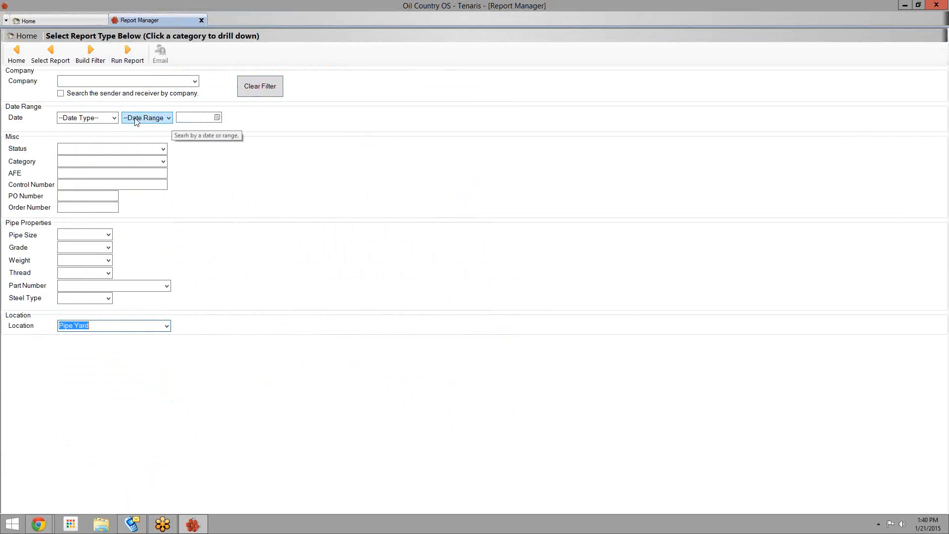
click(114, 118)
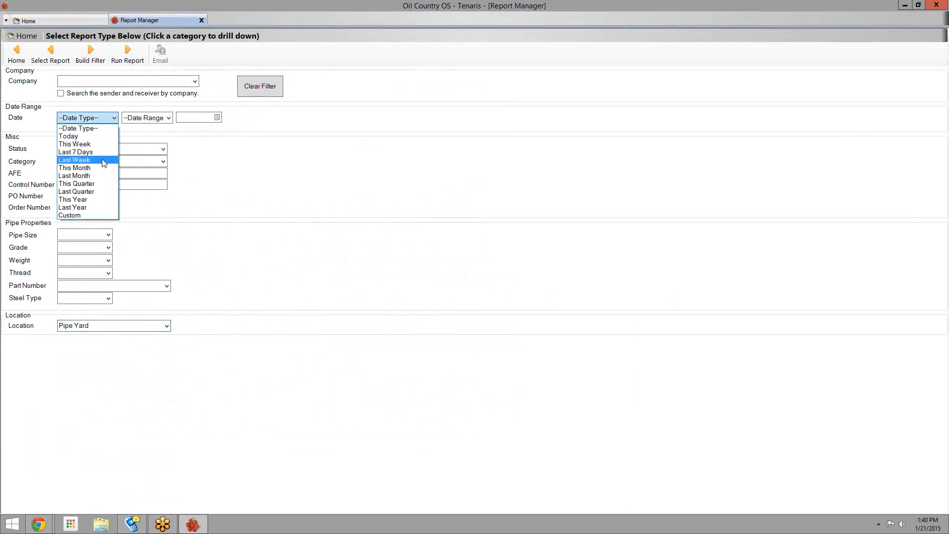
click(102, 176)
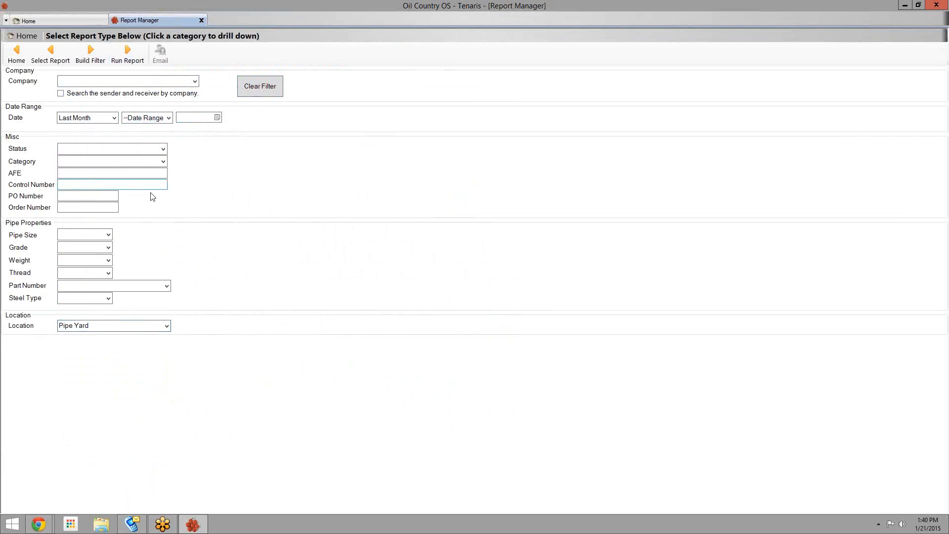
click(127, 61)
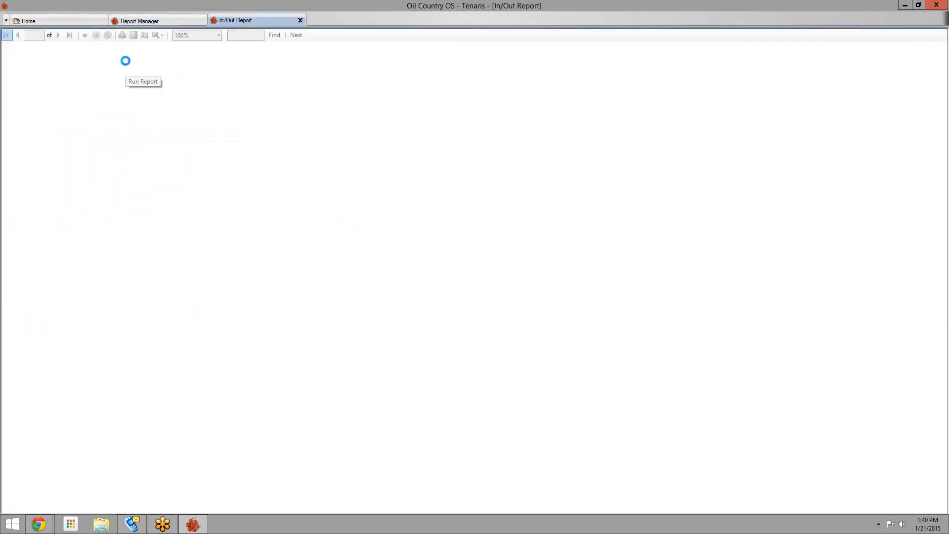
click(301, 21)
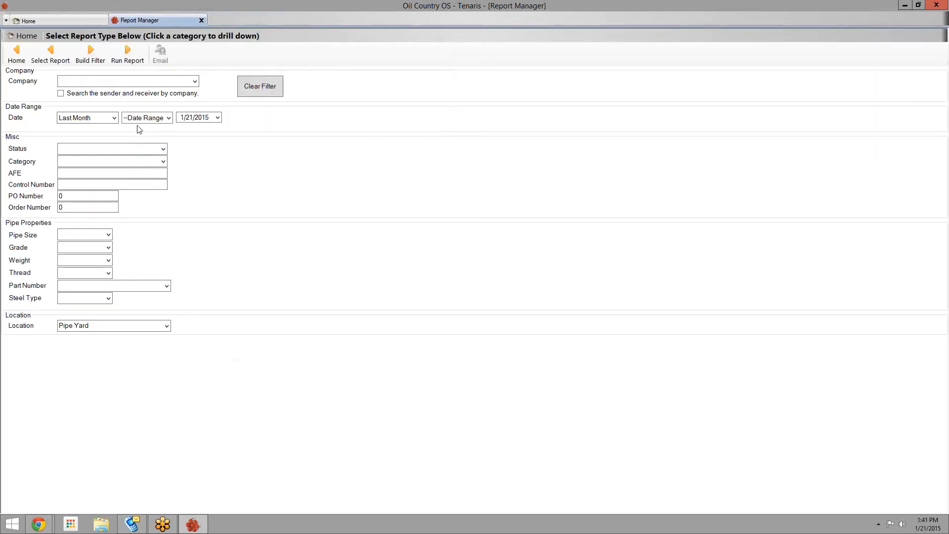
Step: Clear the filter, set the location to Oklahoma and the date type to Last Month, and run the In/Out Report
click(116, 121)
click(116, 124)
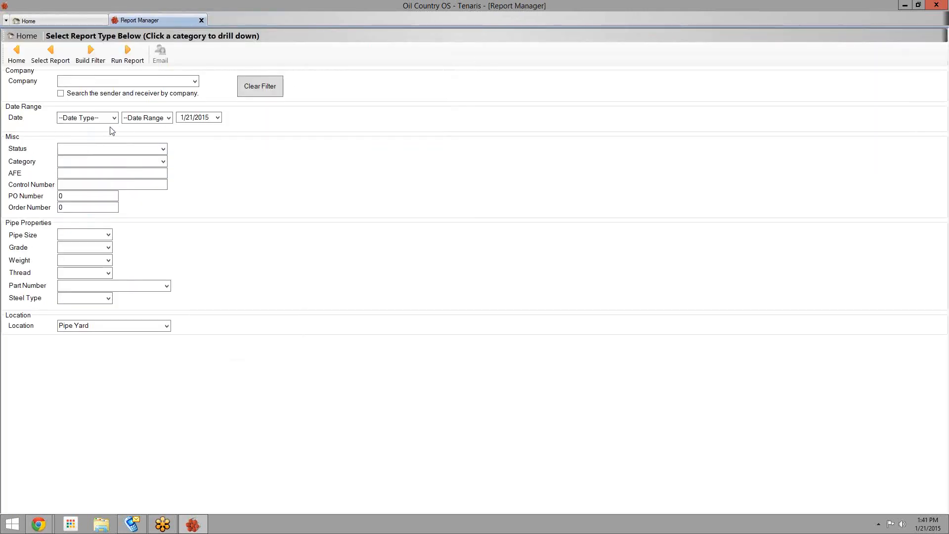
click(252, 94)
click(159, 328)
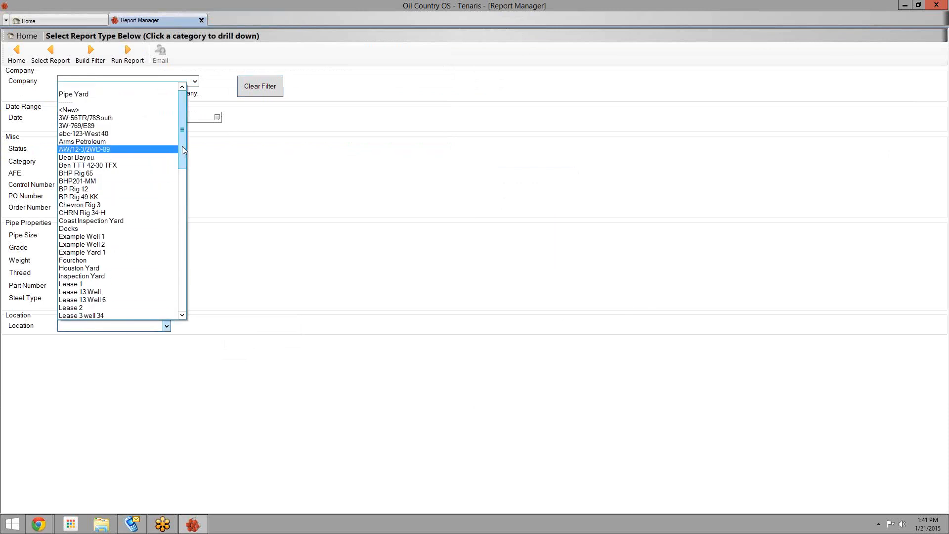
drag(183, 148, 183, 232)
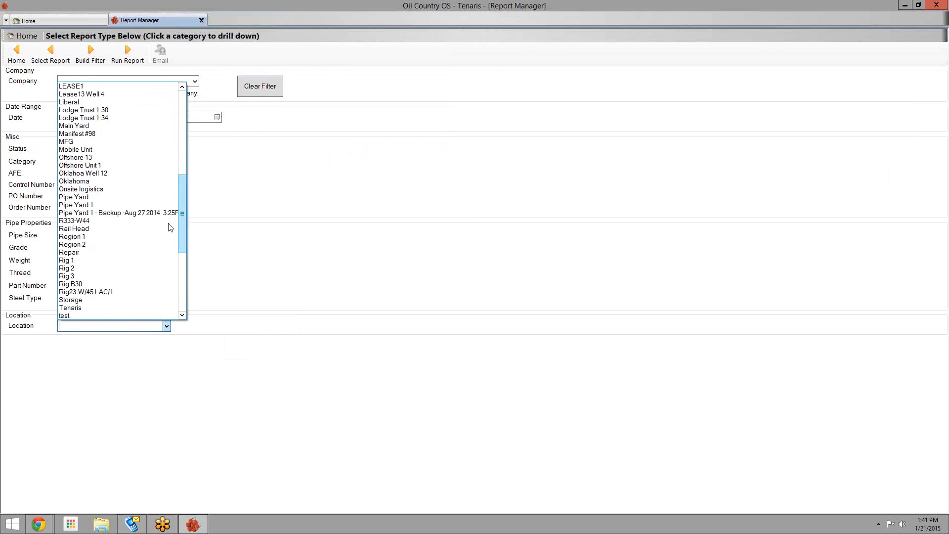
click(105, 182)
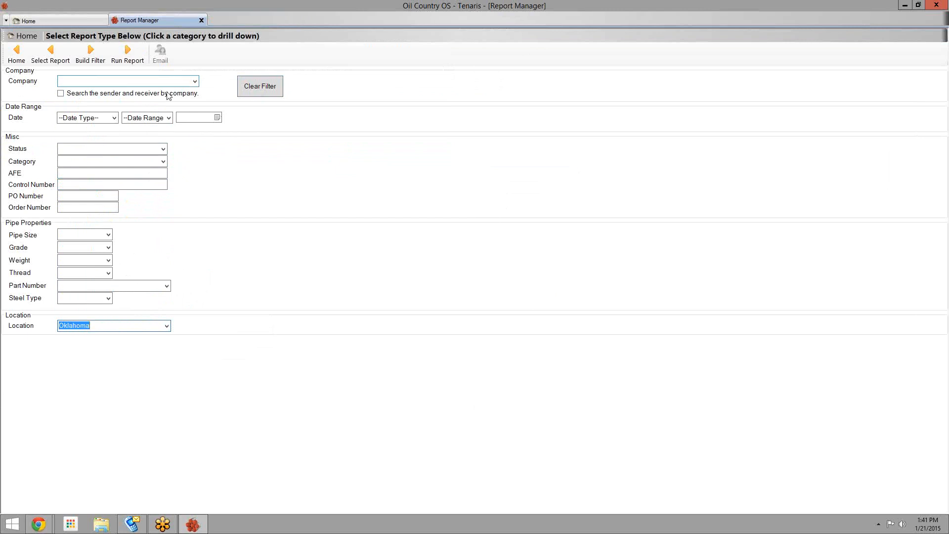
click(112, 119)
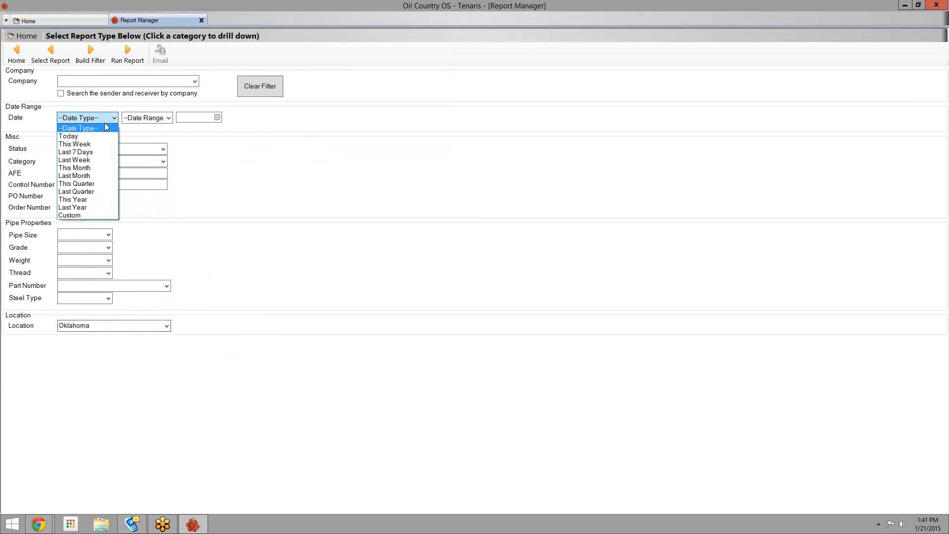
click(88, 176)
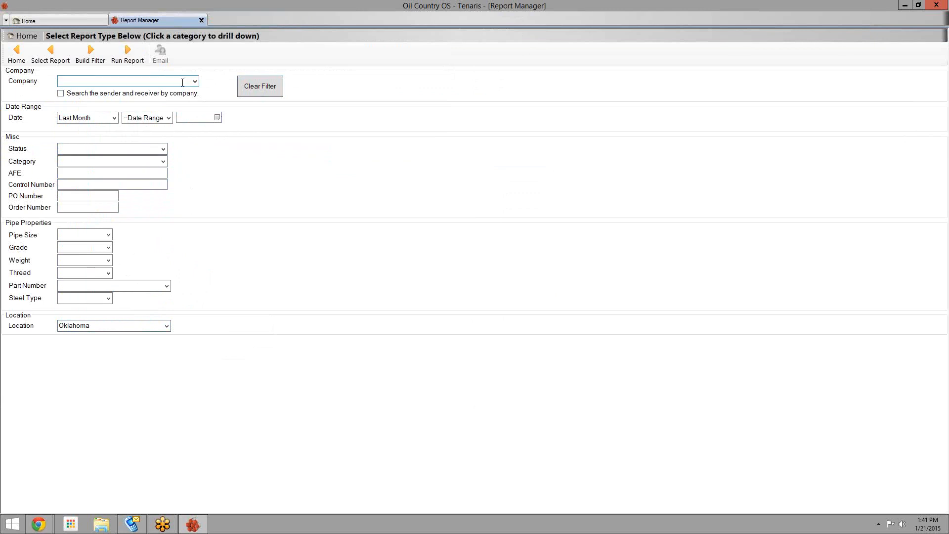
click(128, 61)
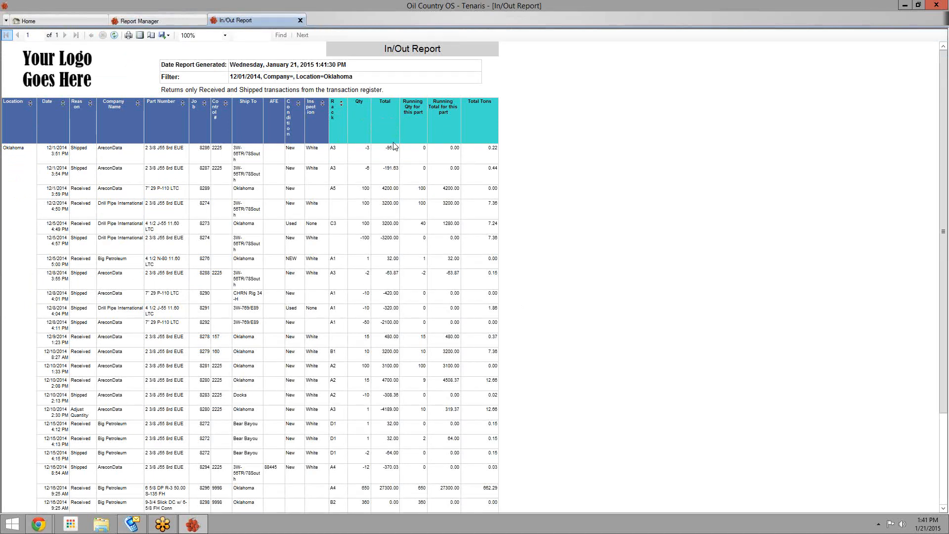
Step: Look through the Oklahoma In/Out Report, sort it by Reason and review the sorted transactions to the end
scroll(577, 238, down, 3)
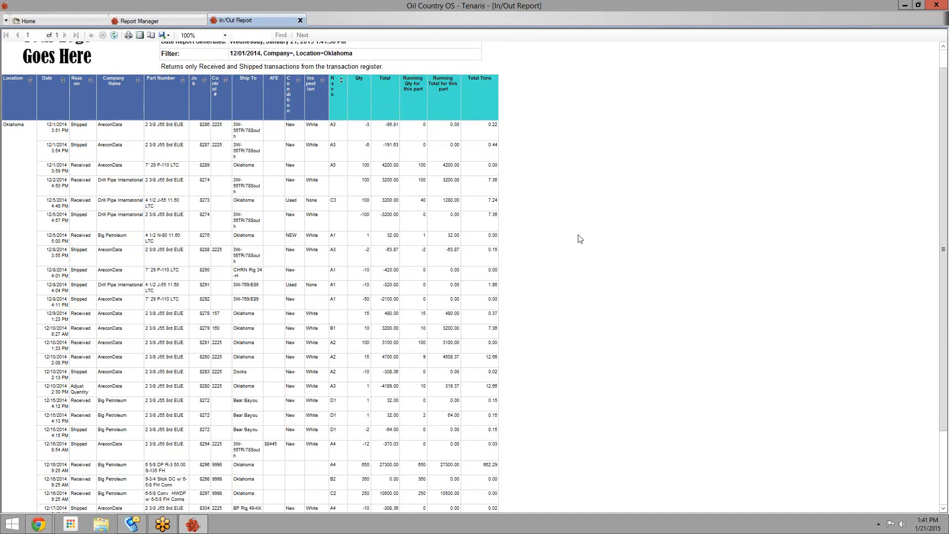
scroll(581, 241, down, 2)
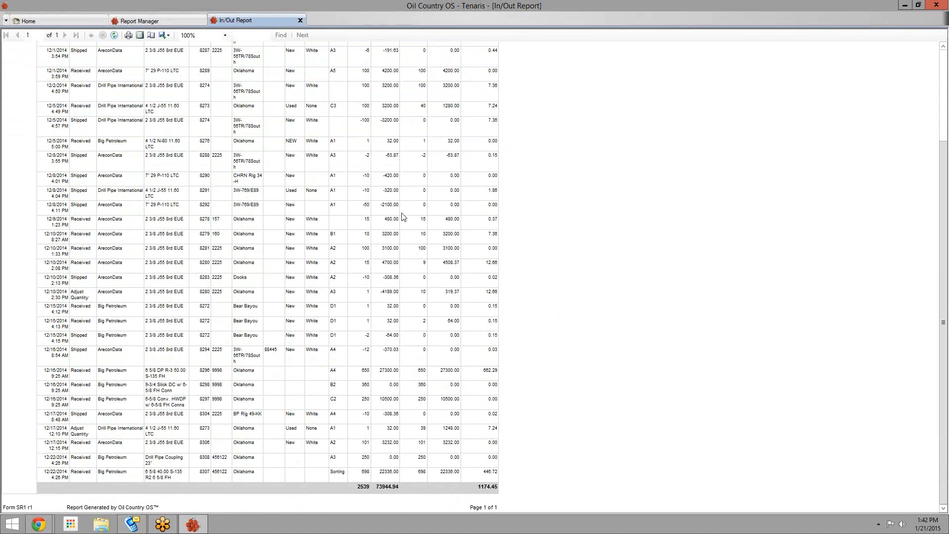
scroll(561, 218, up, 3)
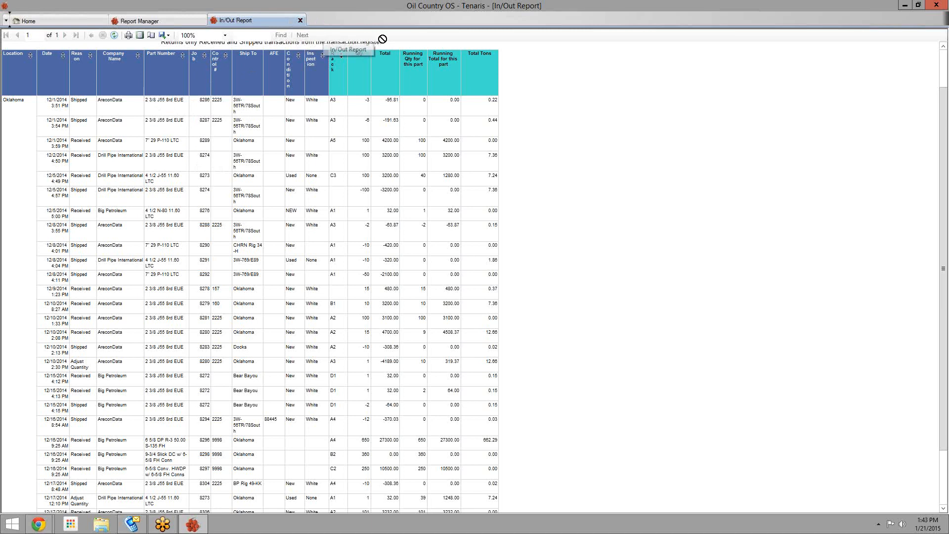
scroll(525, 97, up, 1)
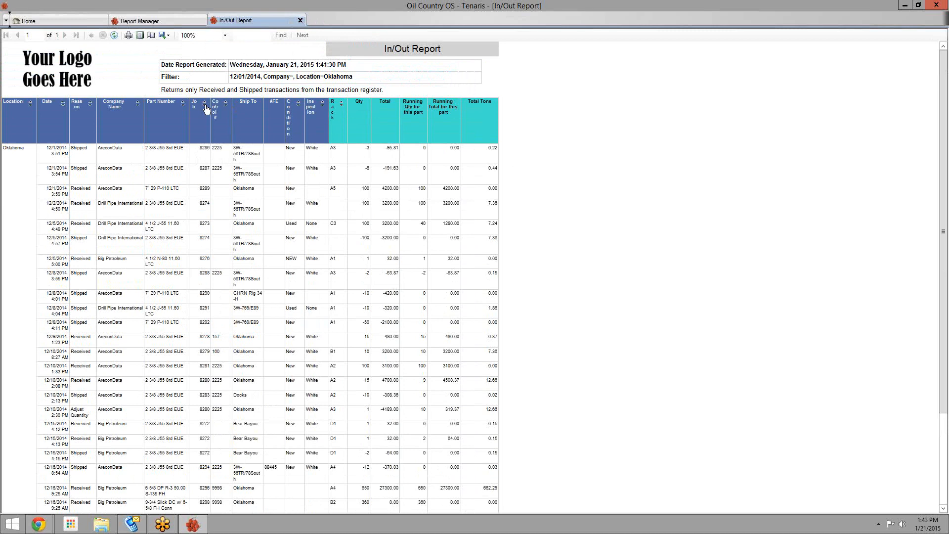
click(89, 106)
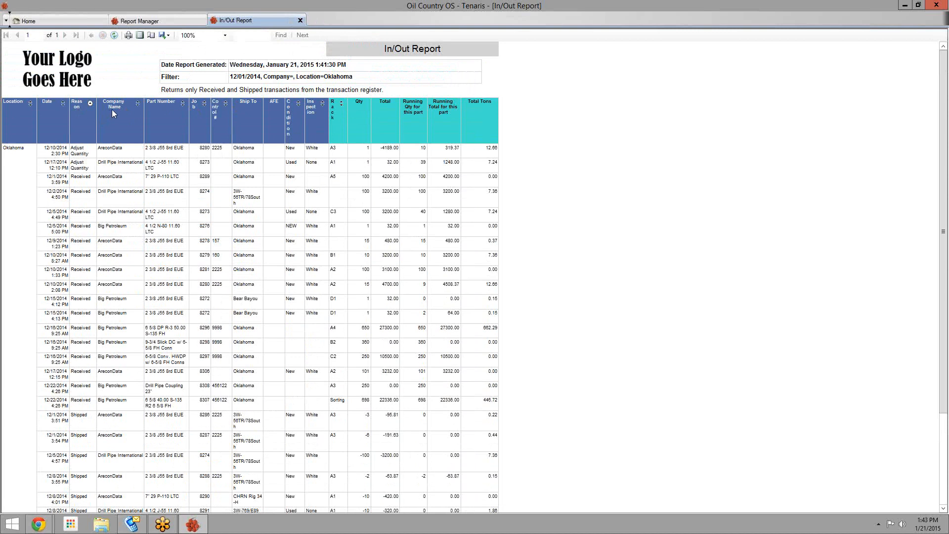
scroll(112, 109, down, 5)
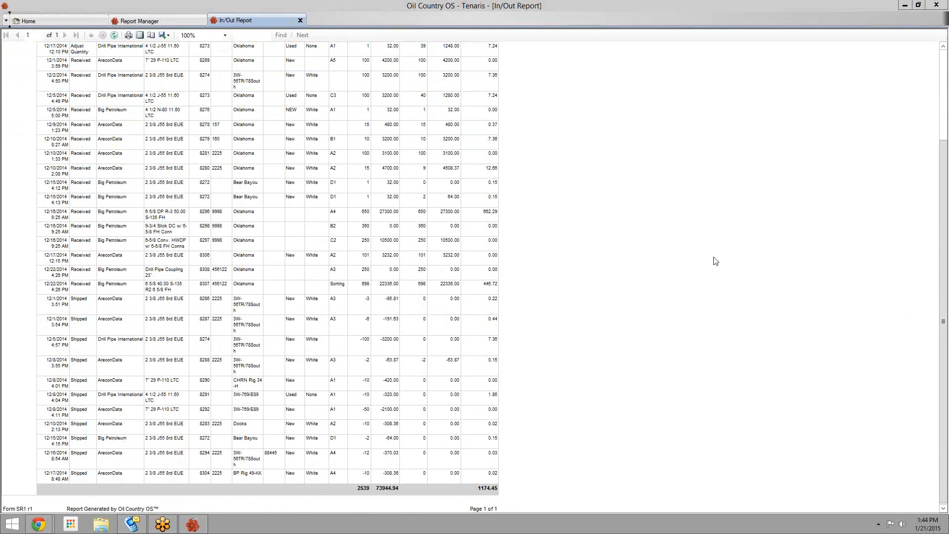
Step: Close the In/Out Report and return to the report categories
click(300, 23)
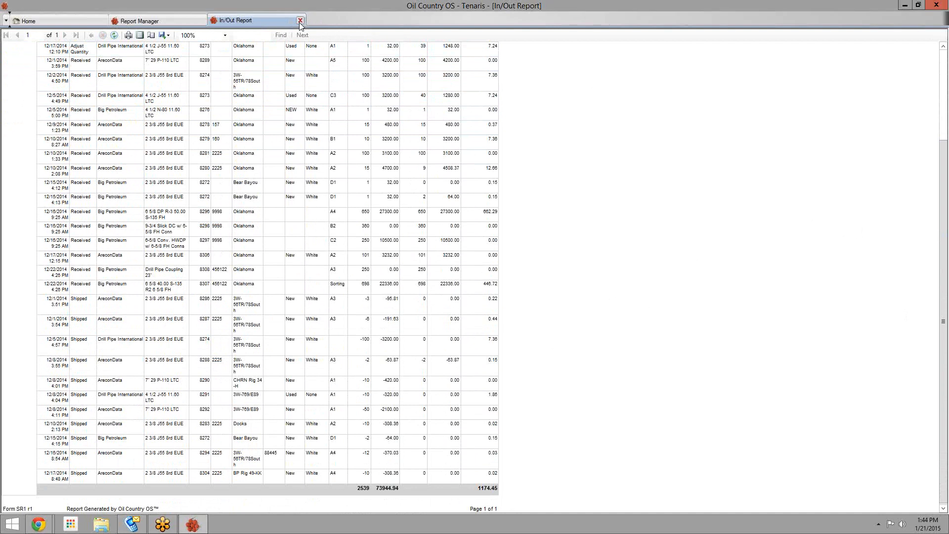
click(300, 21)
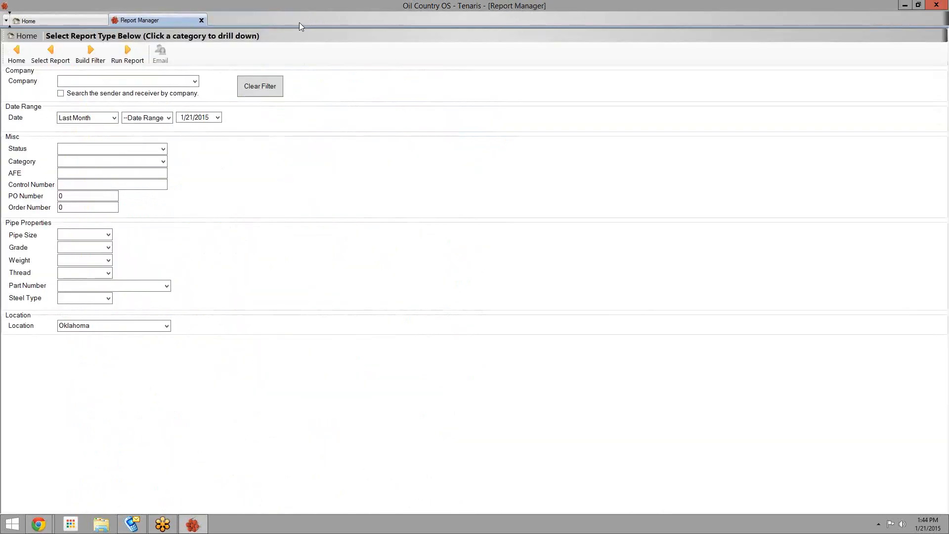
click(11, 55)
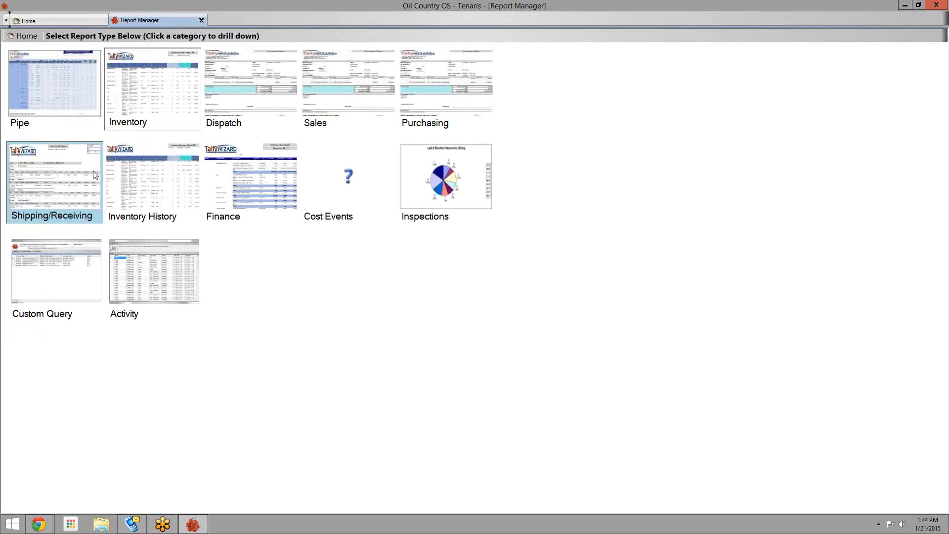
Step: Choose the In/Out by SO report from the Shipping/Receiving category and open its filter
click(79, 195)
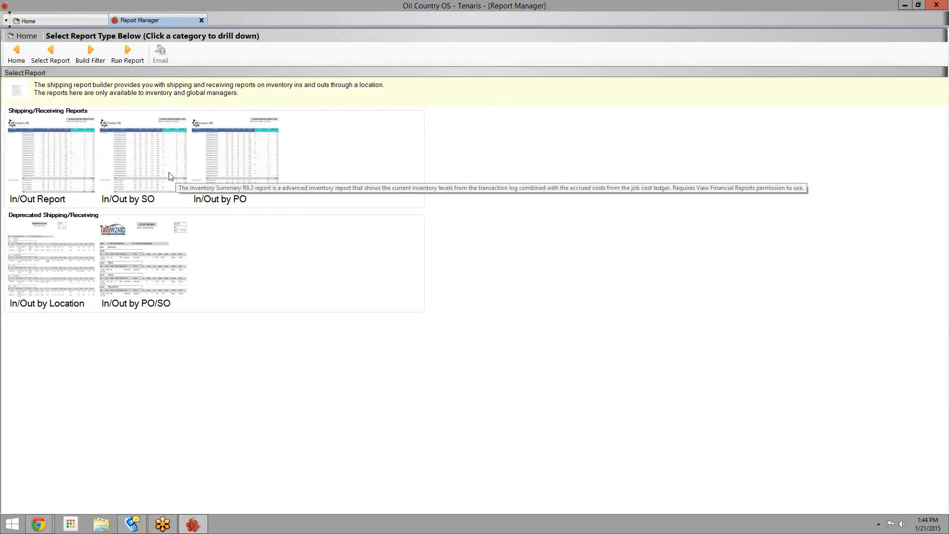
click(166, 143)
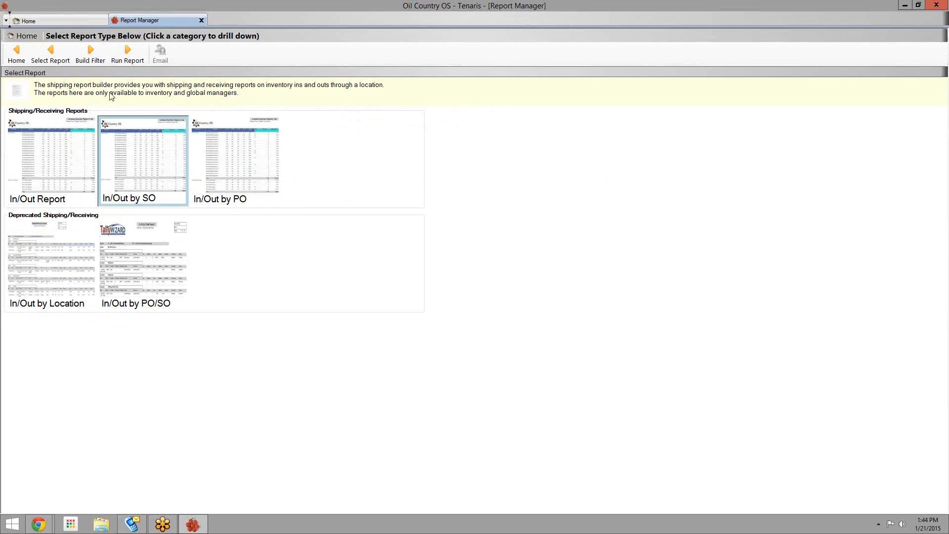
click(93, 58)
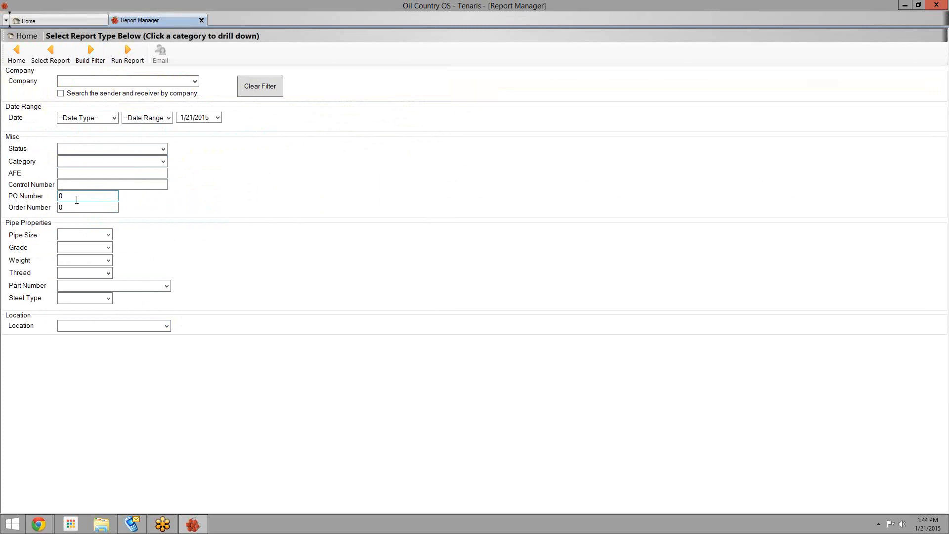
Step: Set the location to Oklahoma and the date type to Last Month, and run the In/Out by SO report
click(167, 325)
drag(183, 153, 179, 219)
click(146, 253)
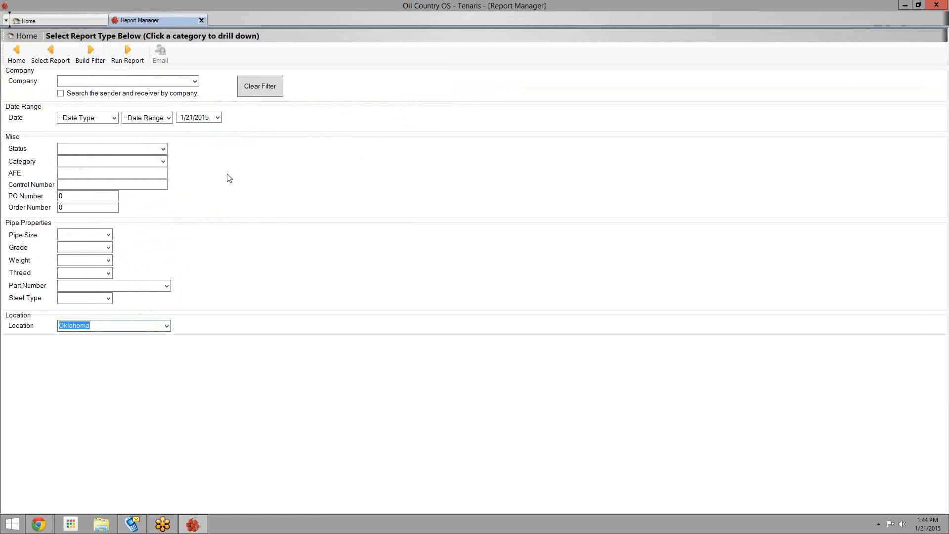
click(113, 119)
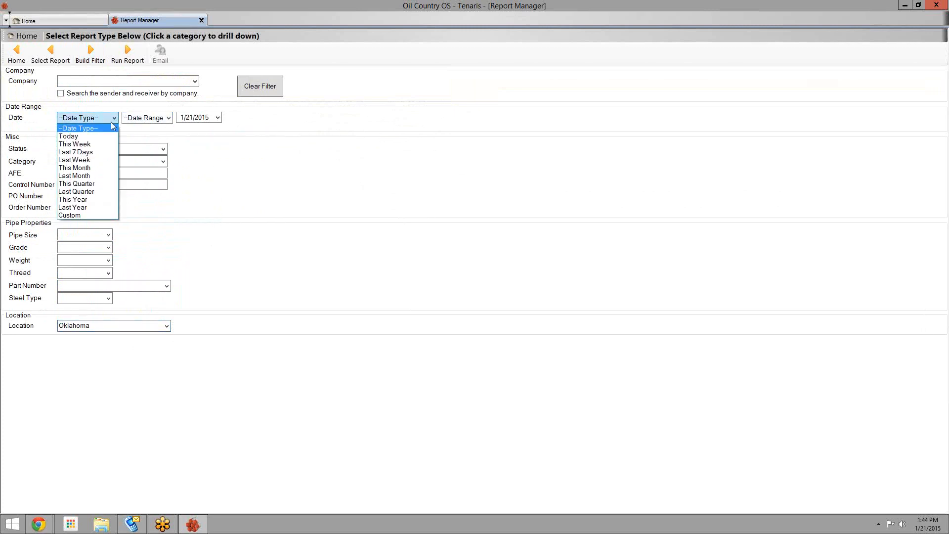
click(92, 176)
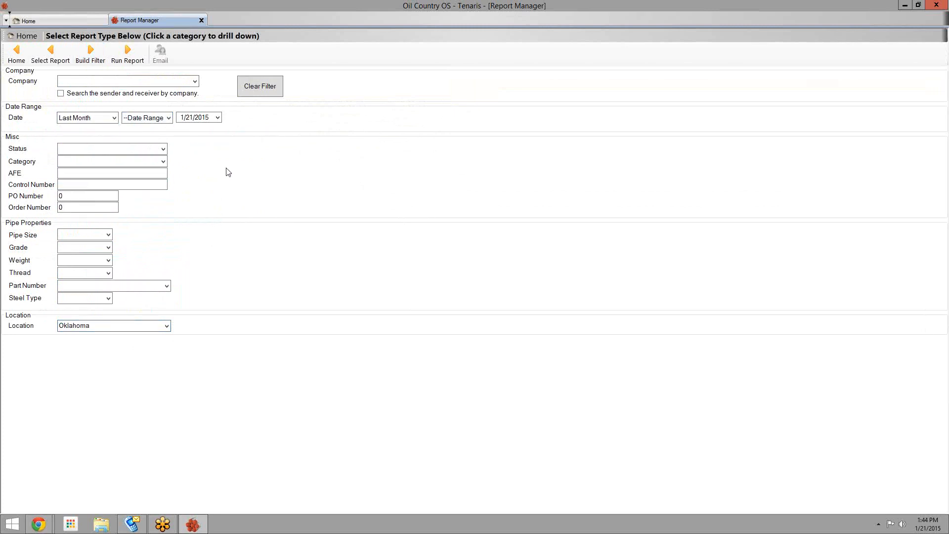
click(129, 58)
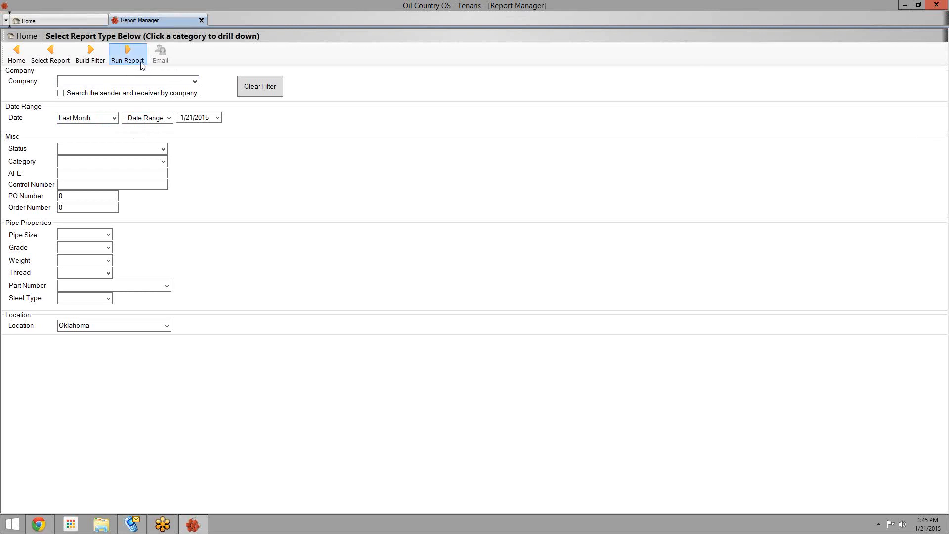
click(142, 65)
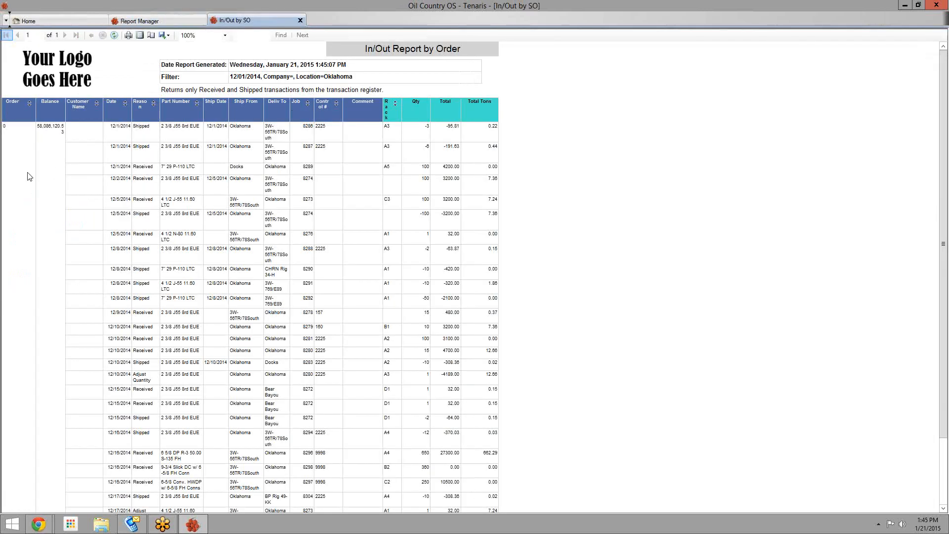
Step: Look through the transactions and totals of the In/Out by SO report for Oklahoma
scroll(34, 165, down, 3)
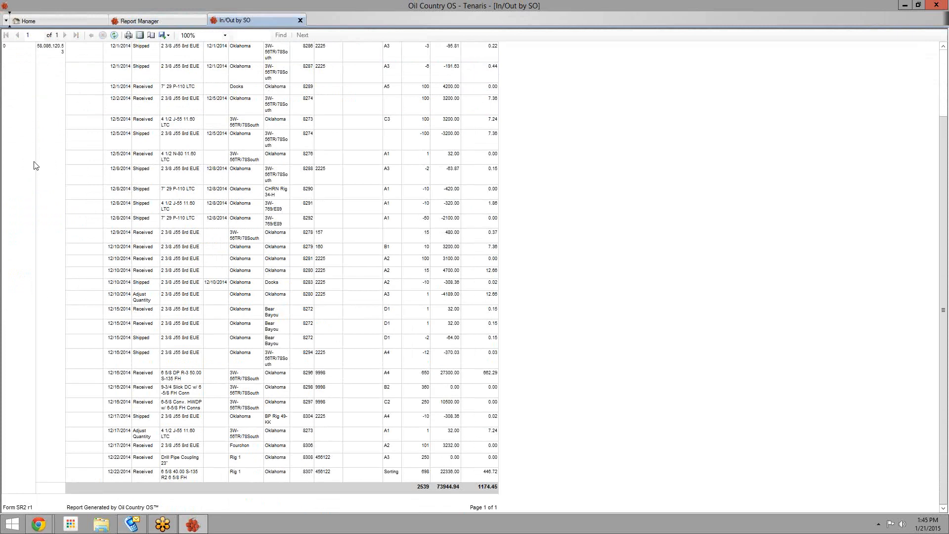
scroll(35, 165, up, 3)
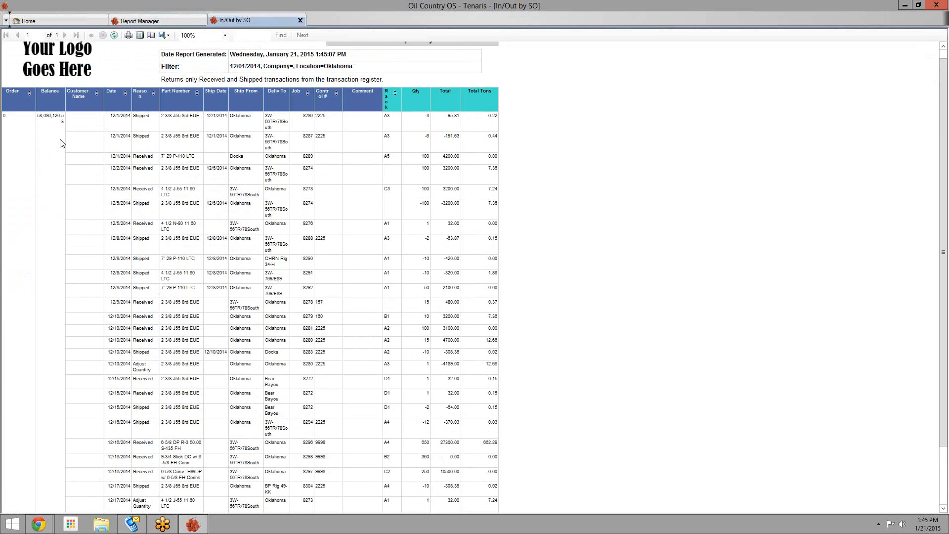
scroll(60, 148, down, 3)
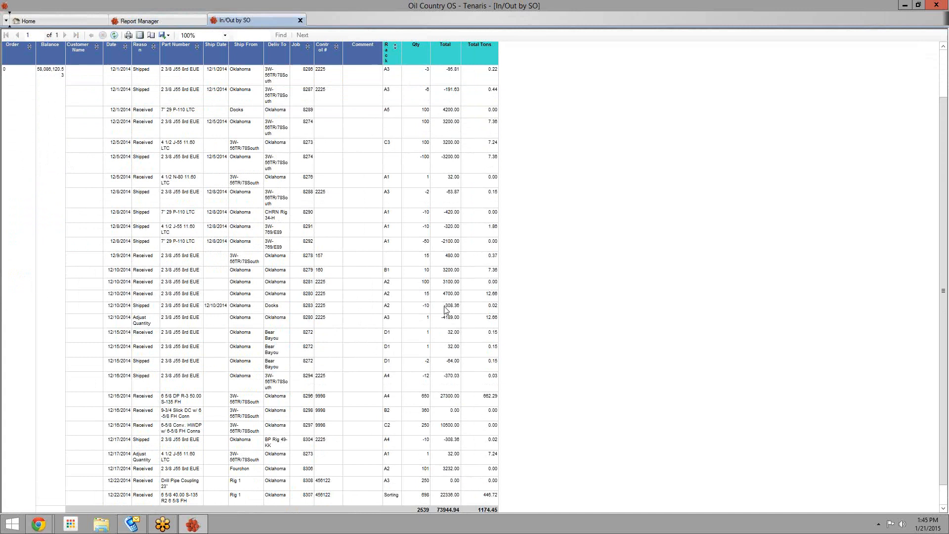
scroll(352, 353, down, 1)
Step: Select the In/Out by PO report and run it with the existing Oklahoma and Last Month filter
click(186, 19)
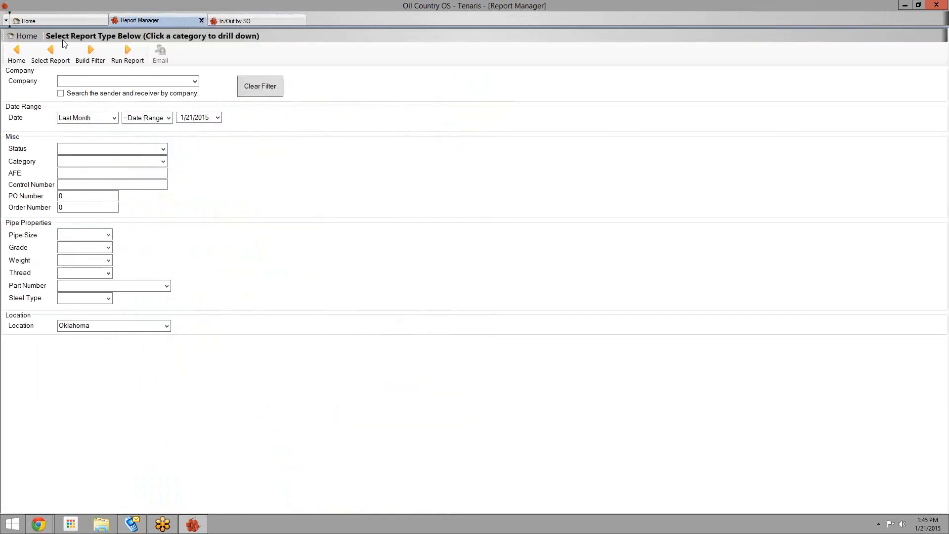
click(50, 53)
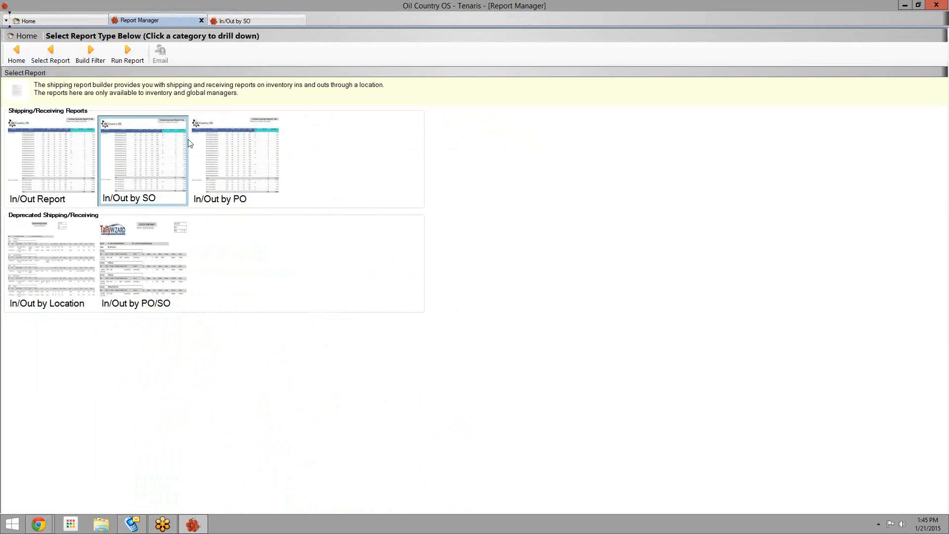
click(206, 152)
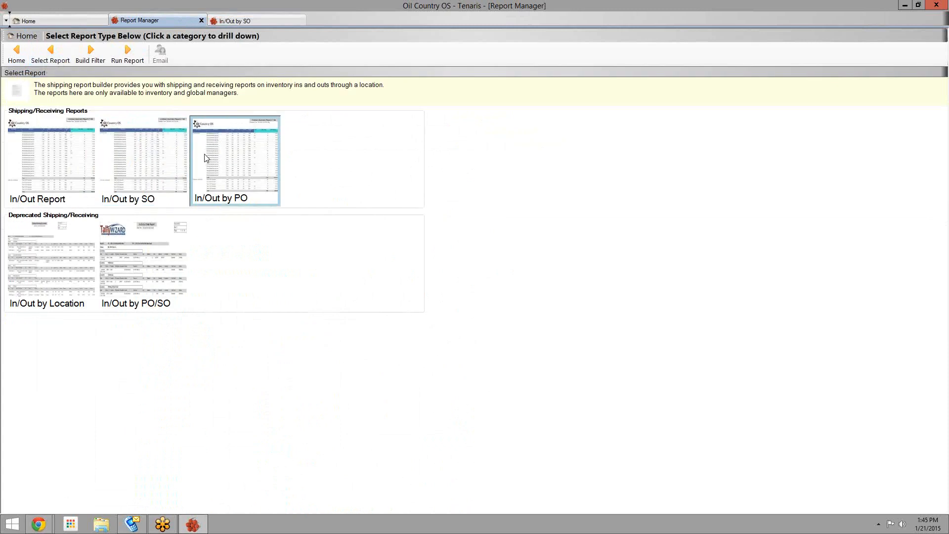
click(90, 56)
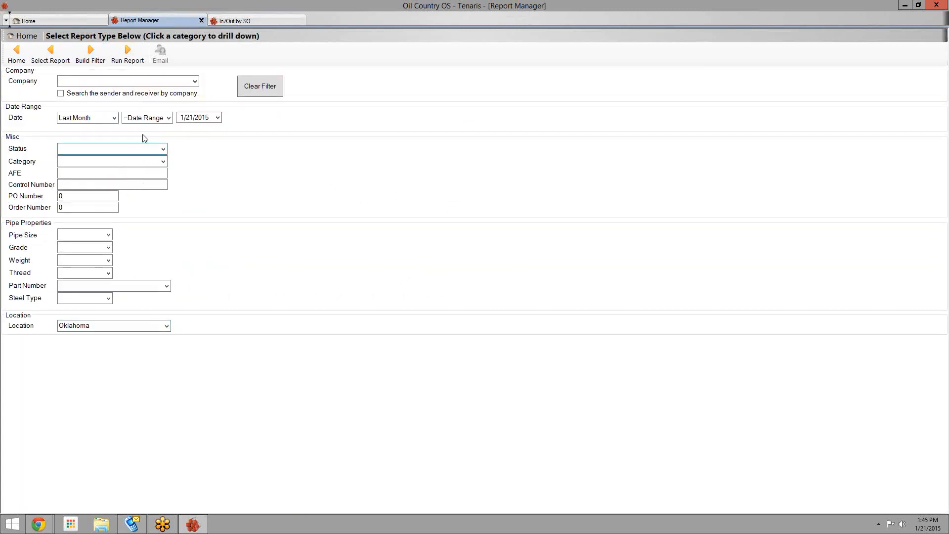
click(127, 55)
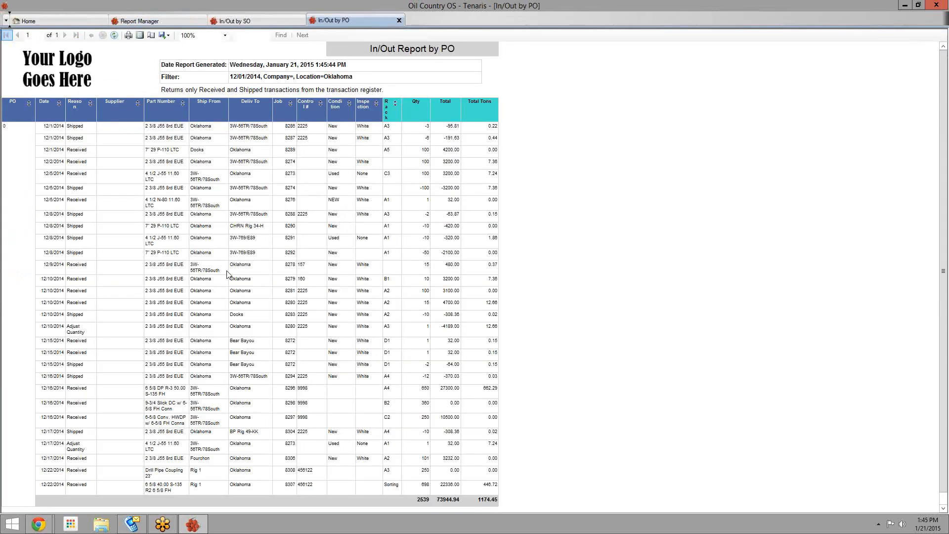
Step: Look through the In/Out by PO report for Oklahoma and compare it with the In/Out by SO report
scroll(228, 274, down, 1)
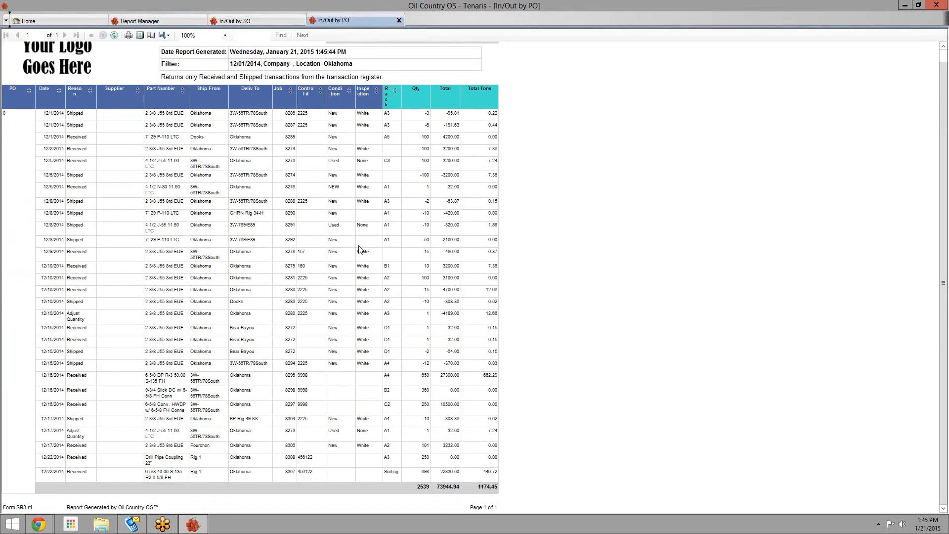
scroll(324, 267, up, 1)
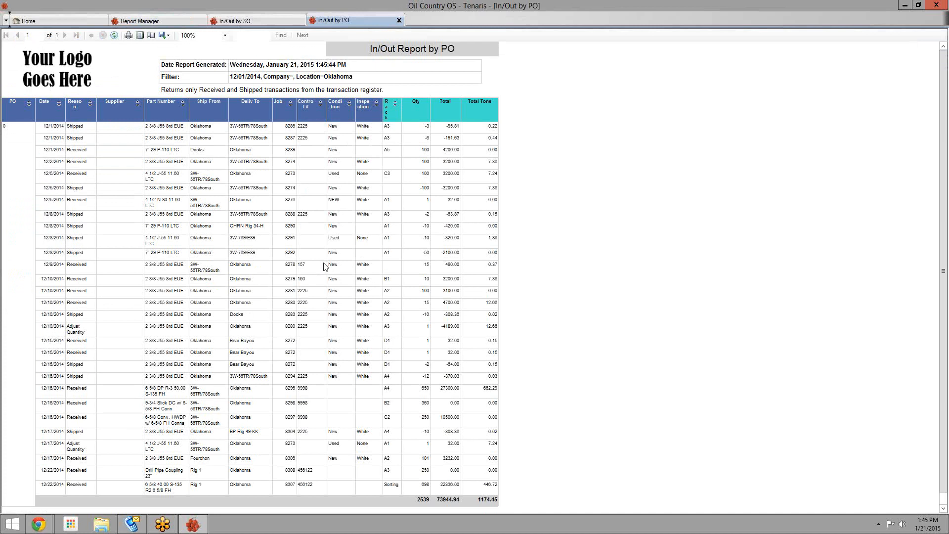
scroll(324, 267, down, 1)
click(265, 20)
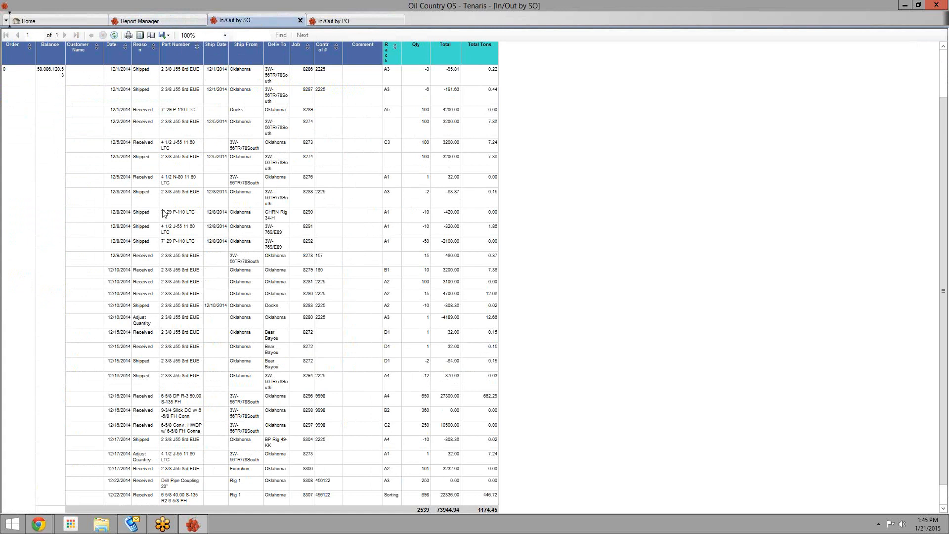
Step: Clear the report filter, run In/Out by PO for Last Month across all locations, and look through the report
click(186, 19)
click(151, 326)
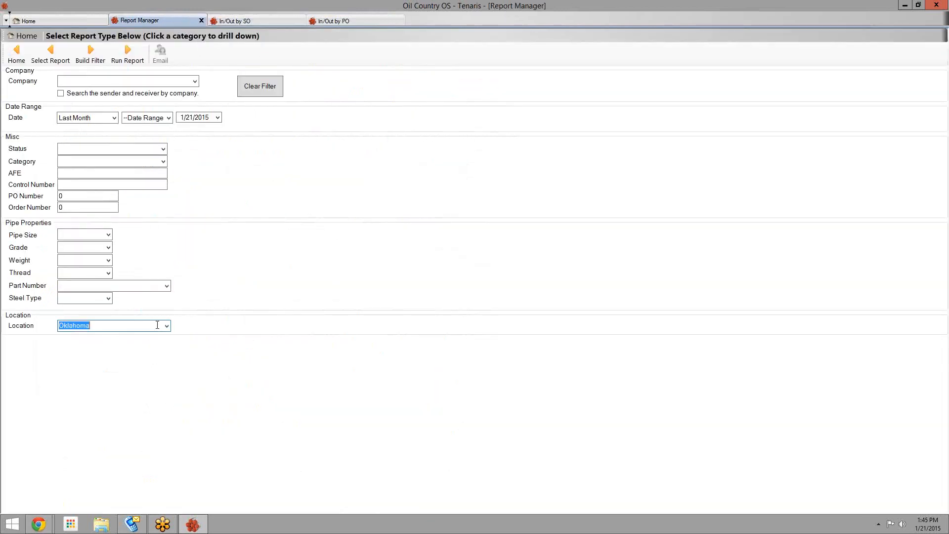
click(167, 326)
click(271, 91)
click(117, 119)
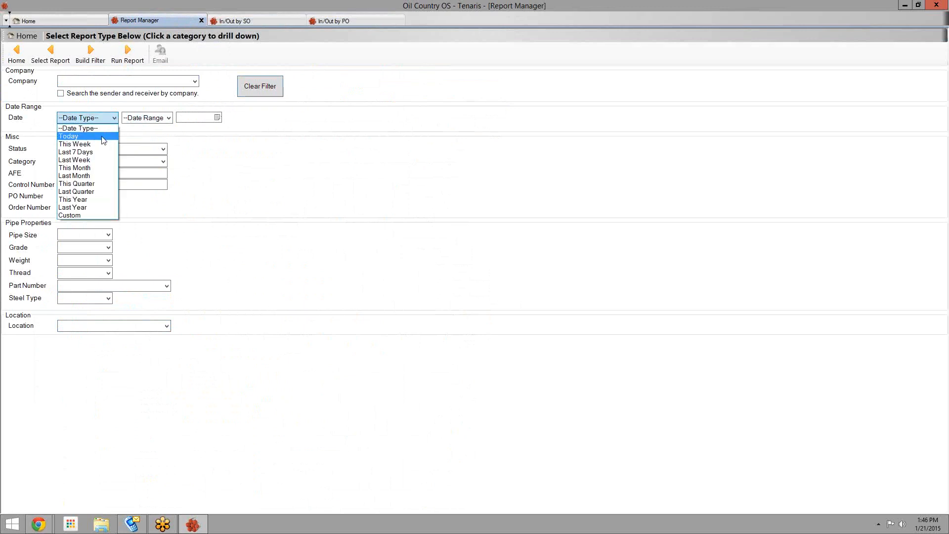
click(96, 175)
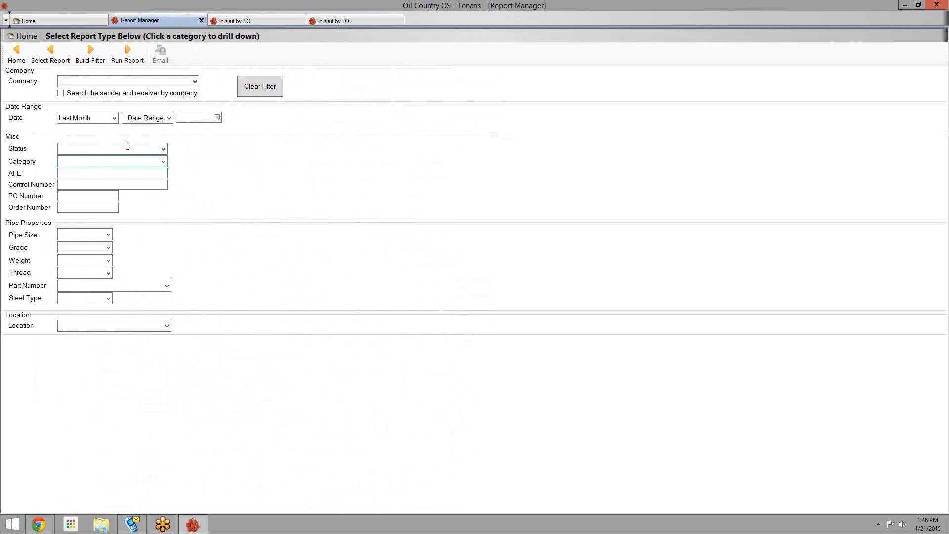
click(127, 55)
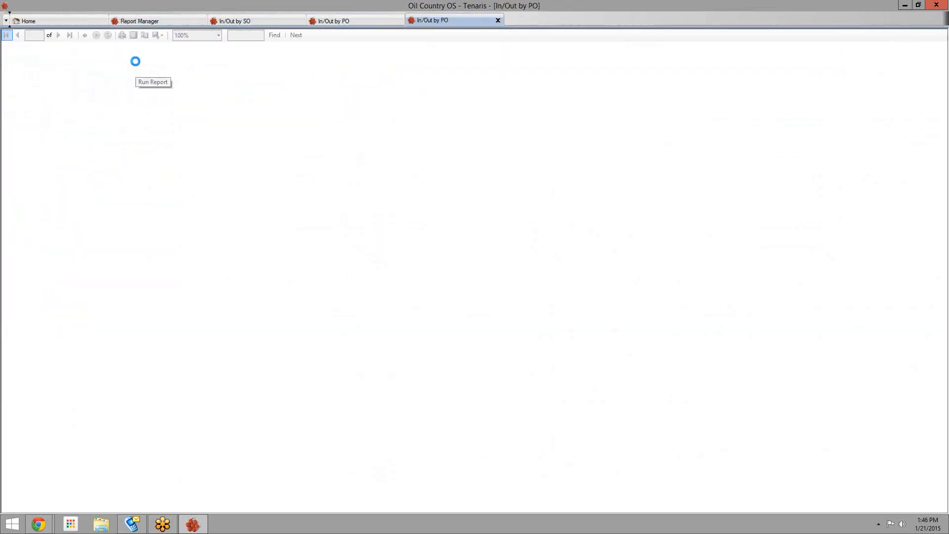
scroll(130, 186, down, 5)
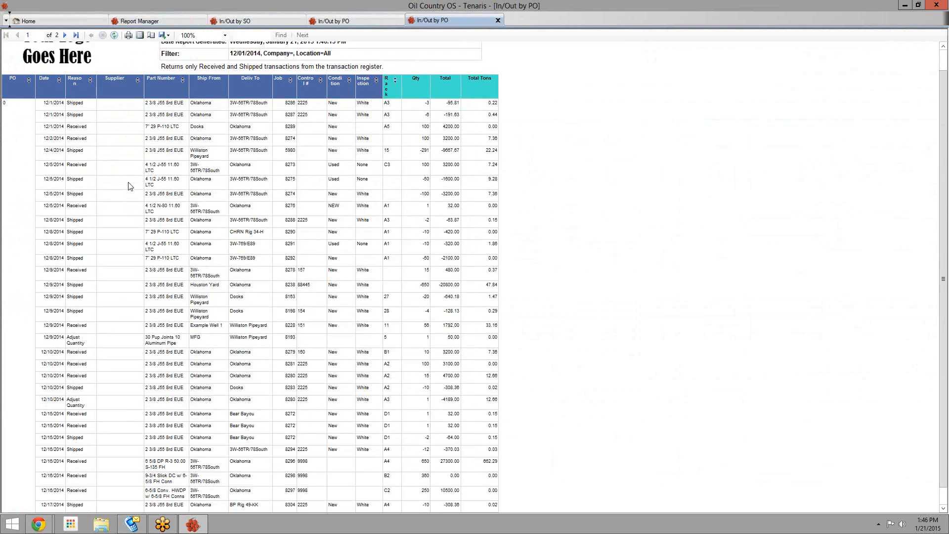
scroll(130, 186, up, 5)
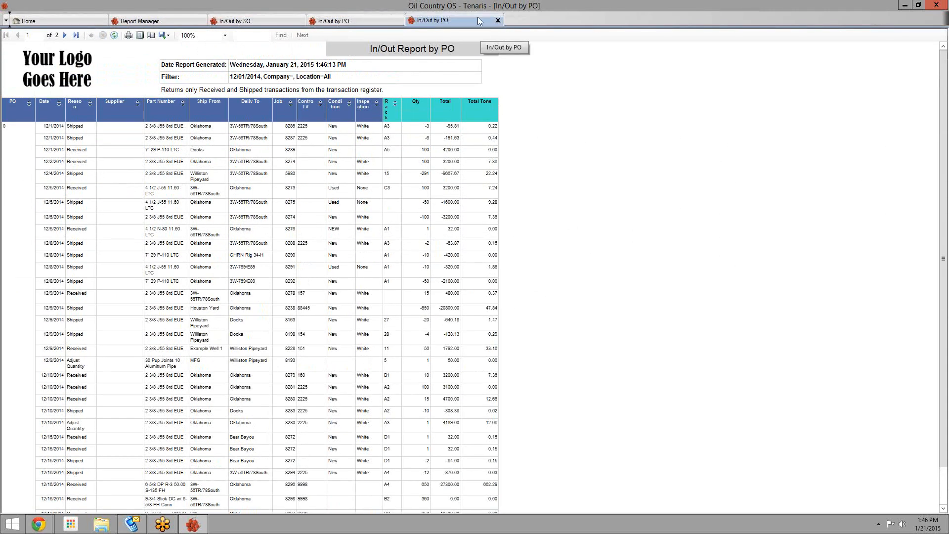
Step: Close both In/Out by PO reports and the In/Out by SO report, and return to the report categories
click(497, 20)
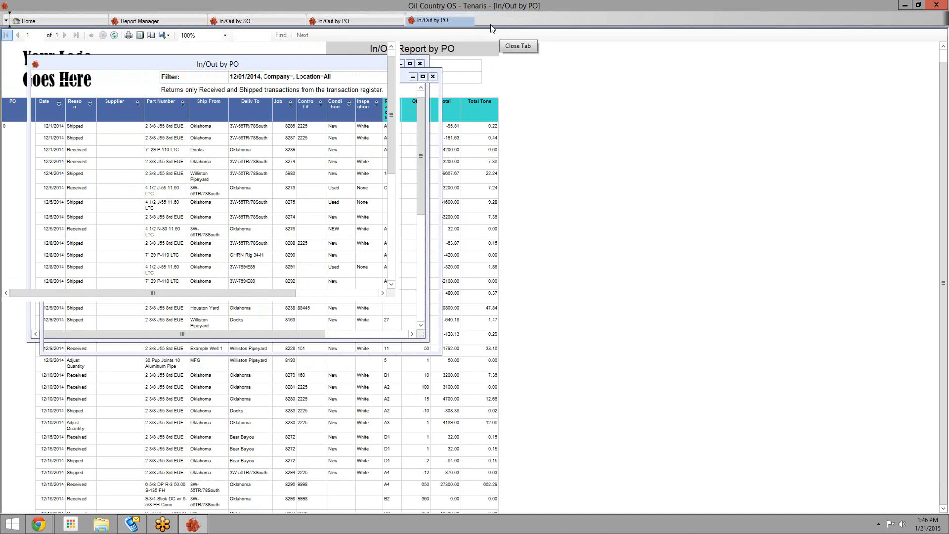
click(399, 20)
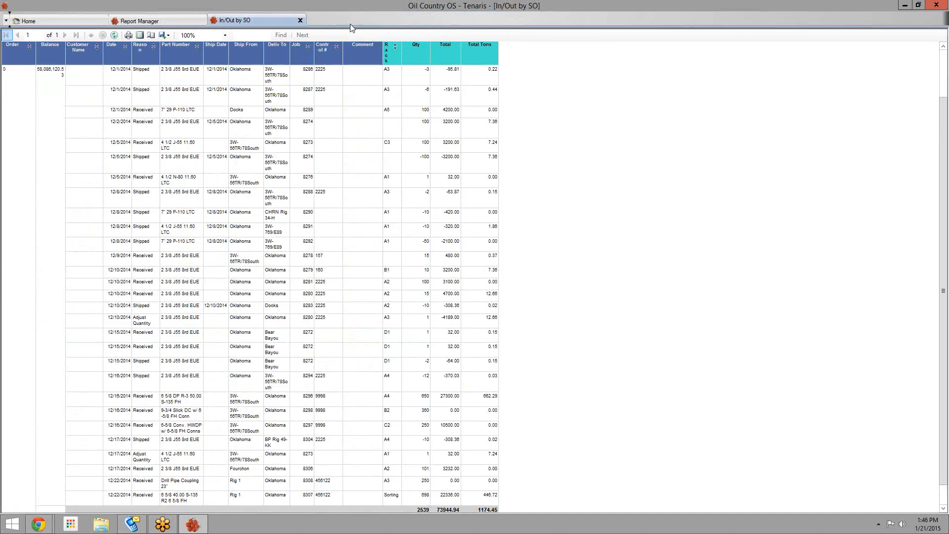
click(300, 20)
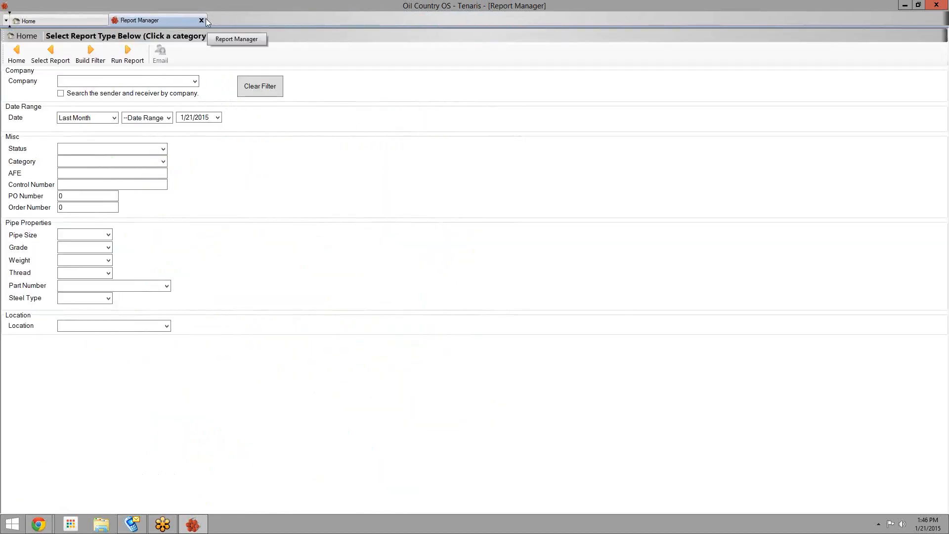
click(44, 56)
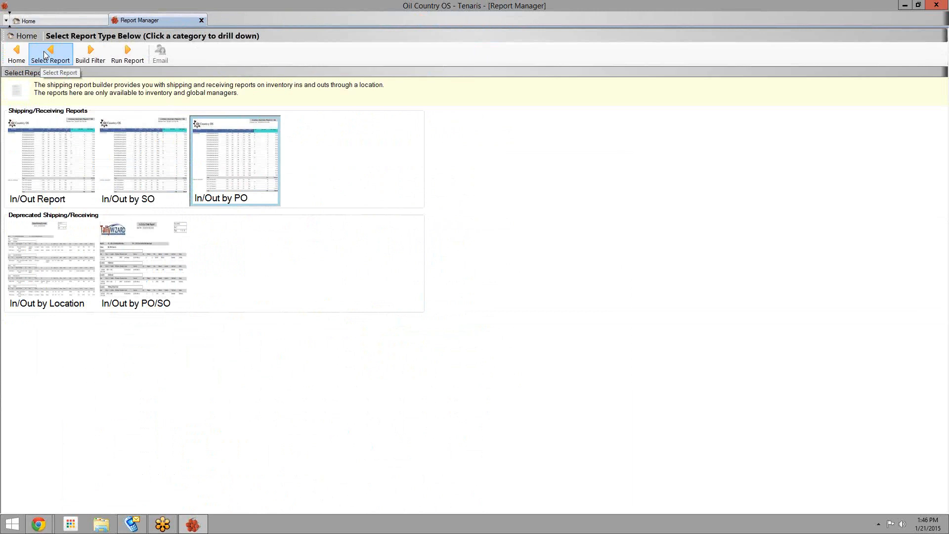
click(16, 52)
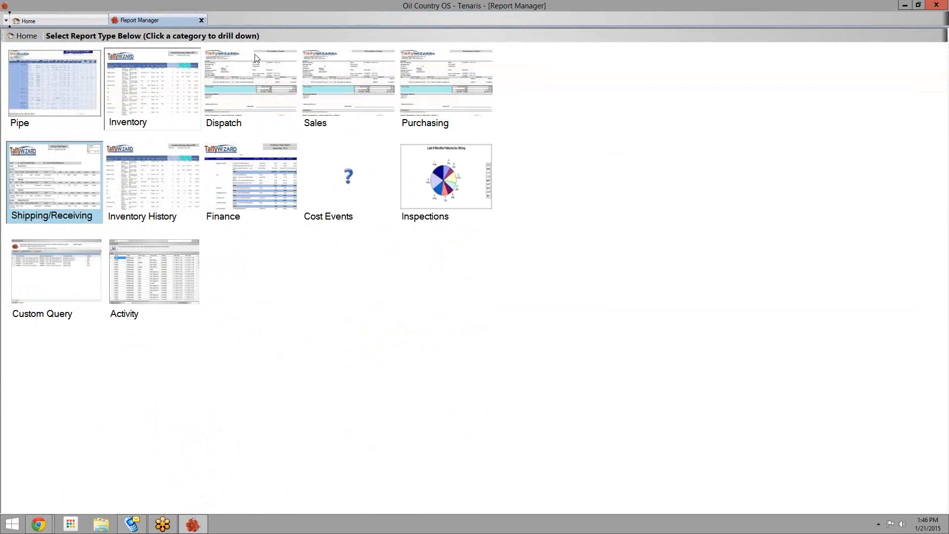
Step: Choose Job Transaction History from the Inventory History category, set the job number to 5986, and run the report
click(191, 171)
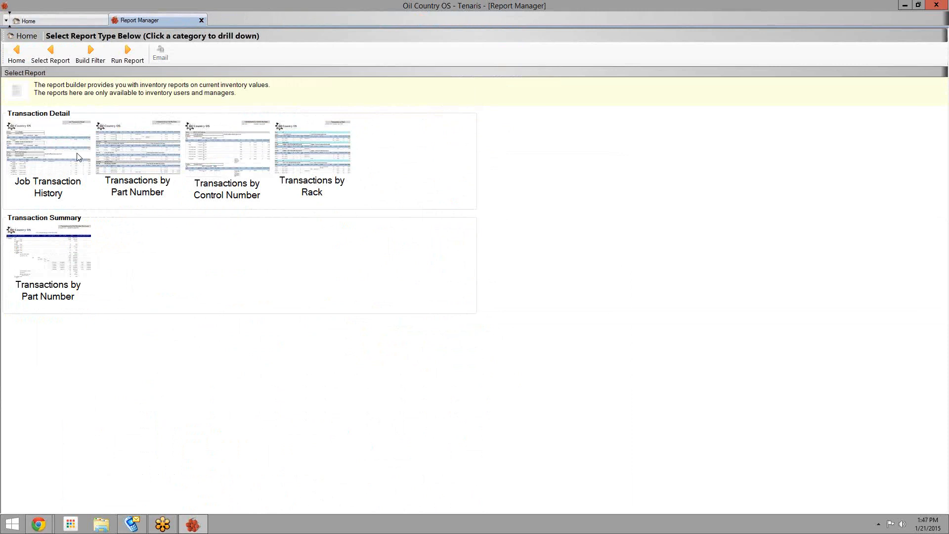
click(43, 147)
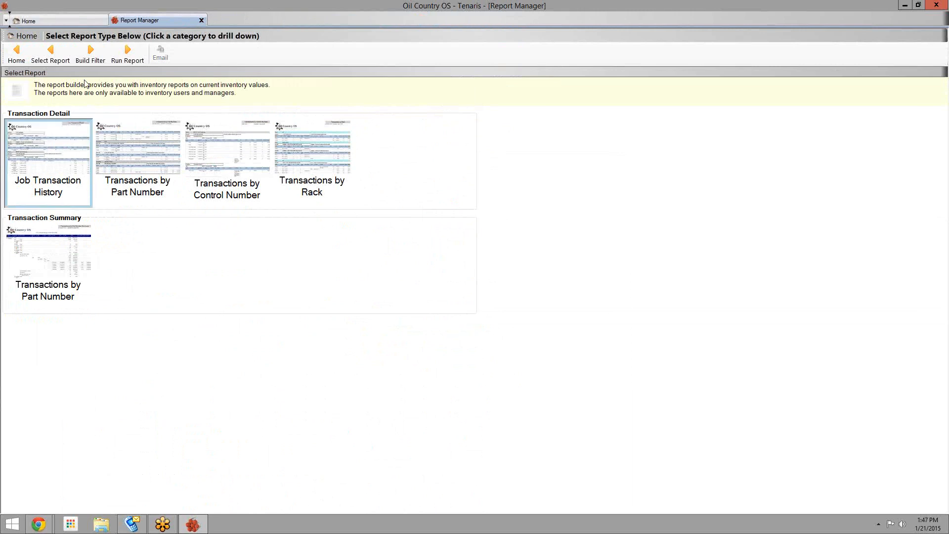
click(87, 60)
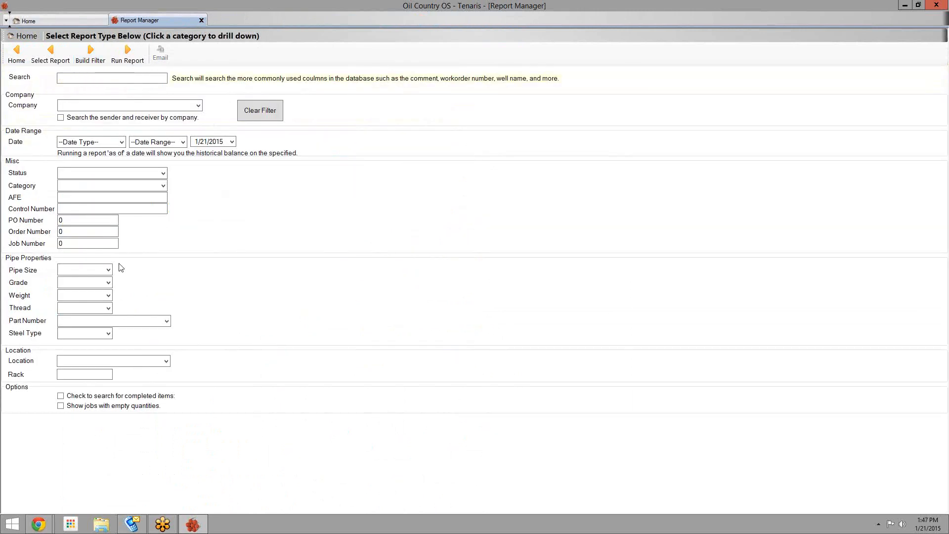
double_click(86, 244)
text(5986)
click(127, 53)
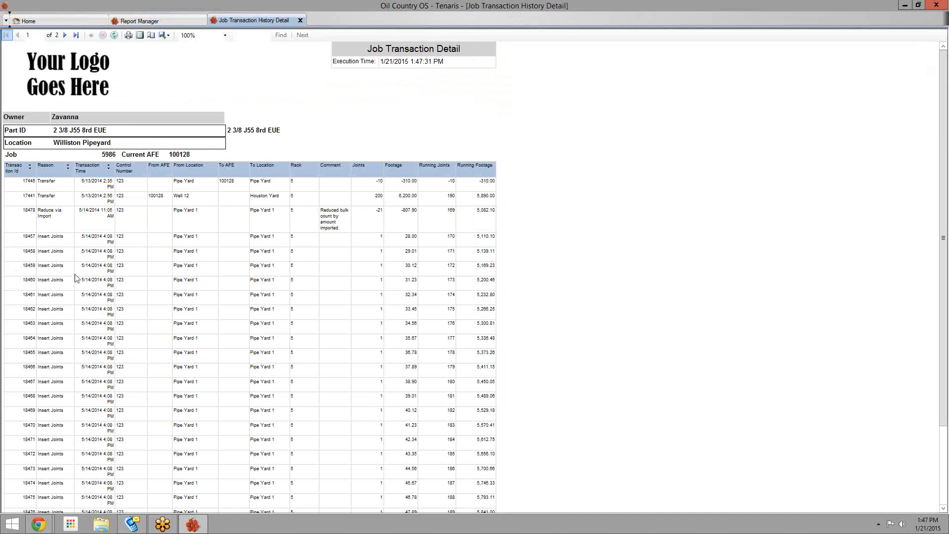
Step: Look through both pages of the Job Transaction History report for job 5986, and close the report
scroll(77, 278, down, 3)
scroll(77, 278, down, 2)
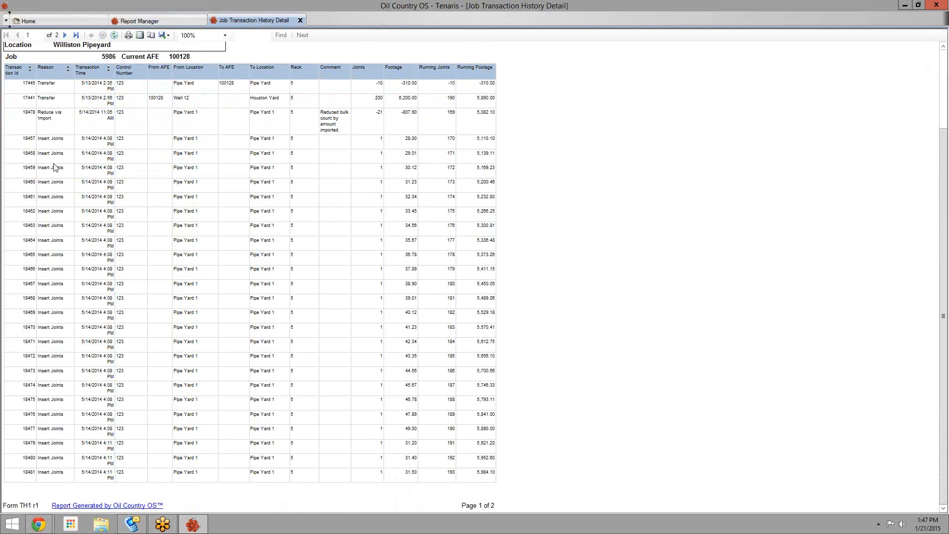
scroll(195, 216, down, 1)
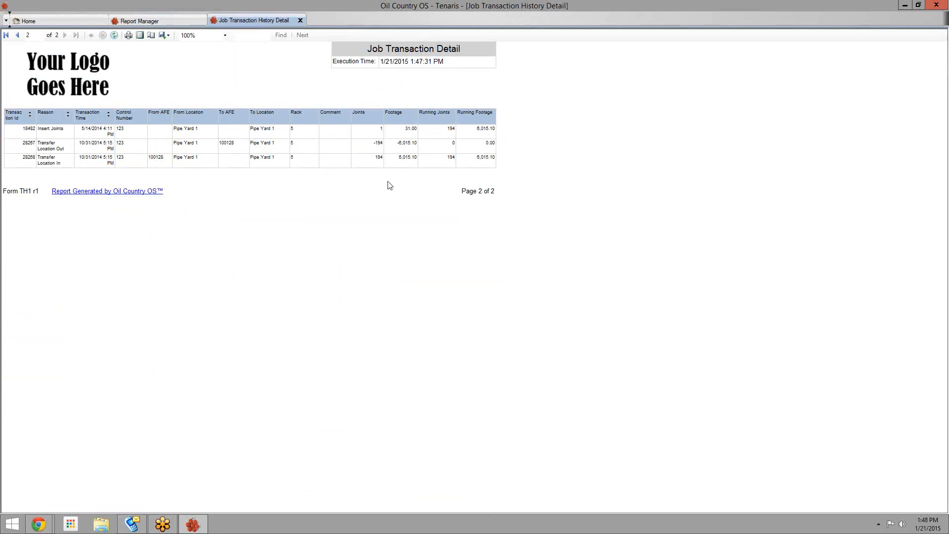
scroll(377, 187, up, 2)
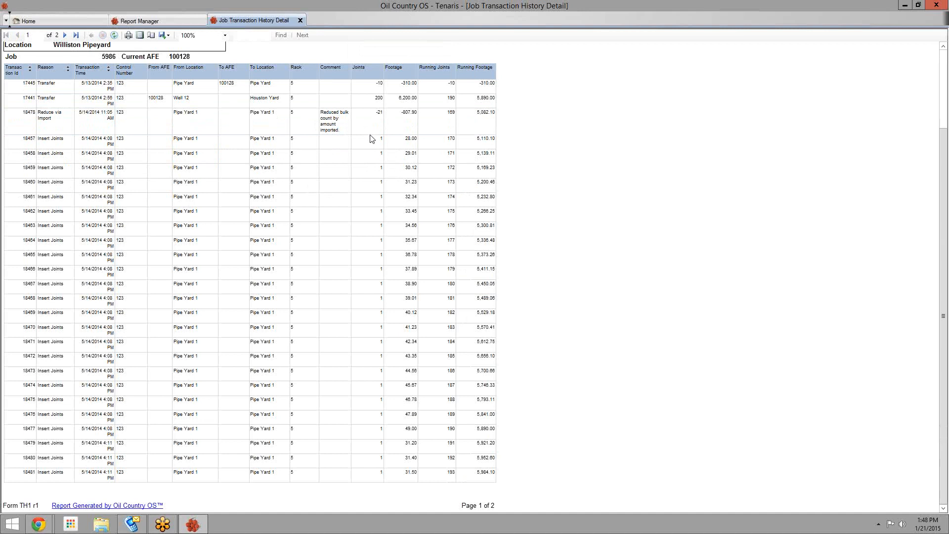
scroll(380, 138, up, 1)
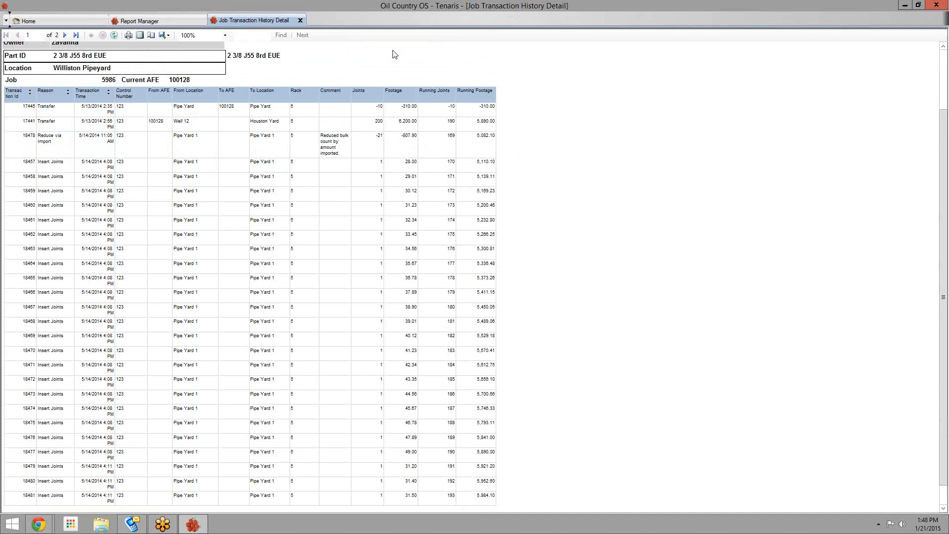
click(300, 20)
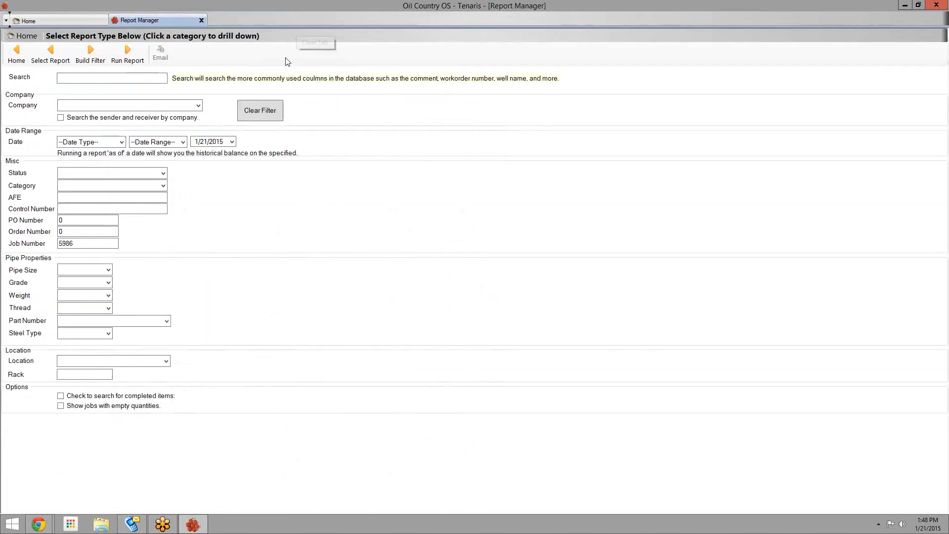
Step: Remove the job number from the report filter and clear all remaining filter values
click(94, 242)
double_click(94, 242)
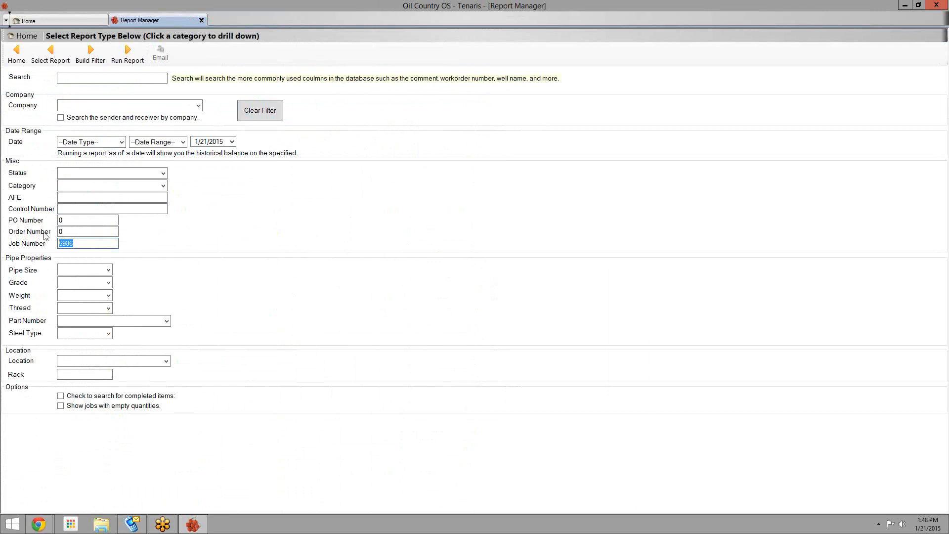
key(BackSpace)
click(260, 109)
click(120, 144)
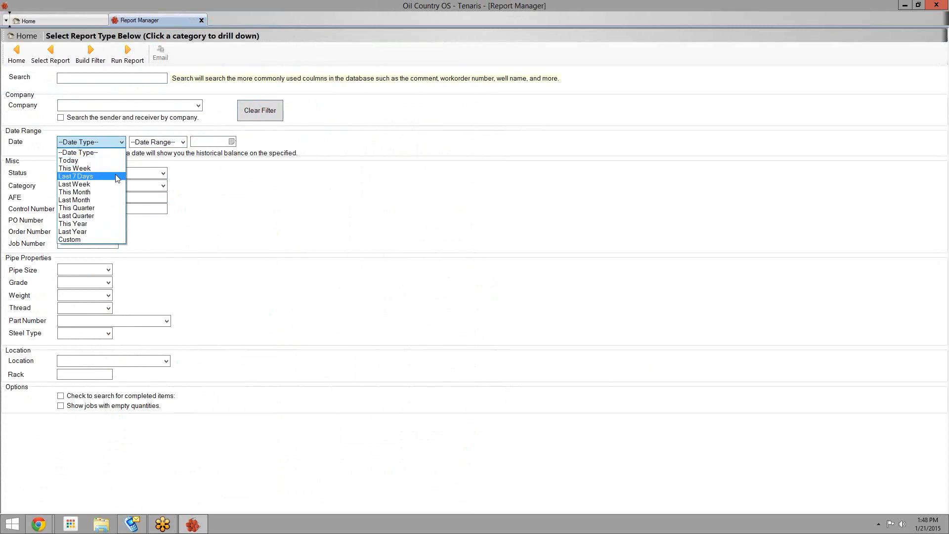
click(117, 178)
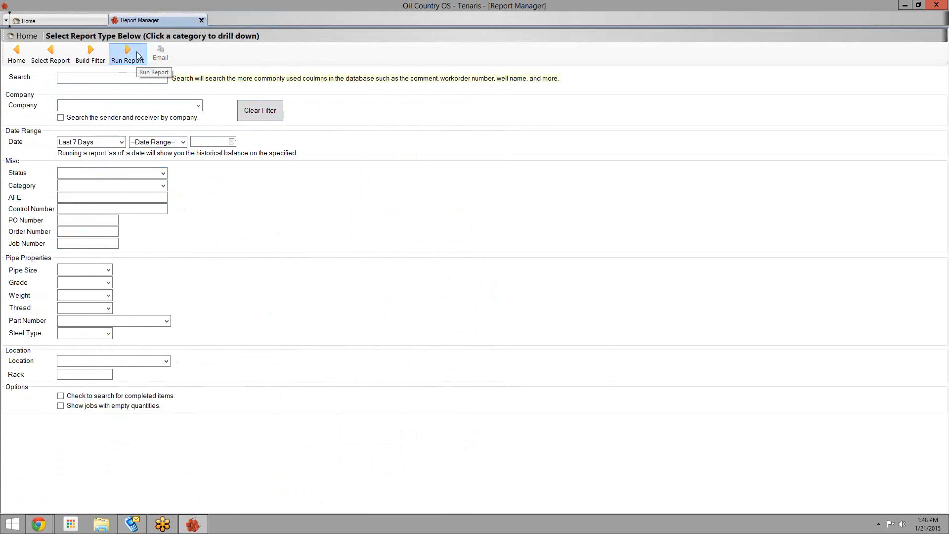
click(120, 142)
click(247, 113)
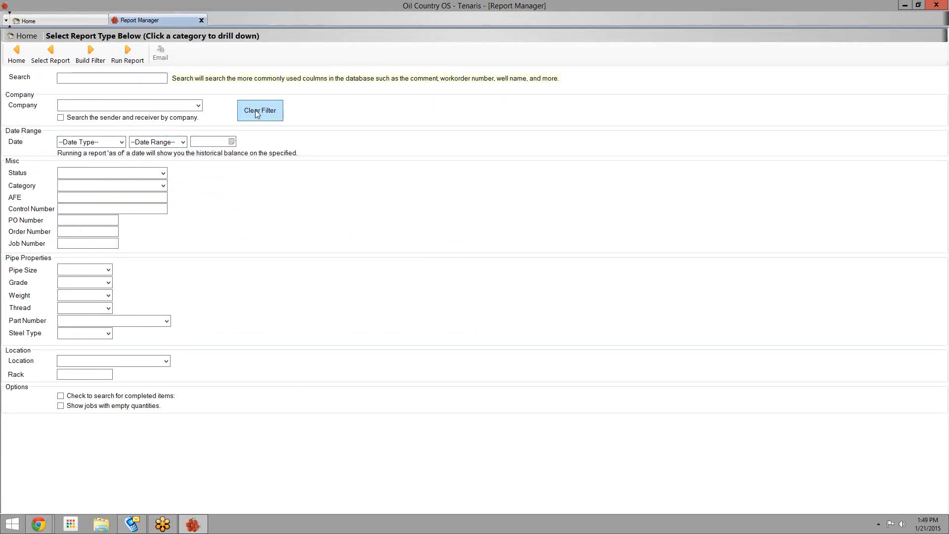
Step: Filter the Job Transaction History report by the Oklahoma location and Last Month, and run it
click(166, 363)
scroll(119, 317, down, 10)
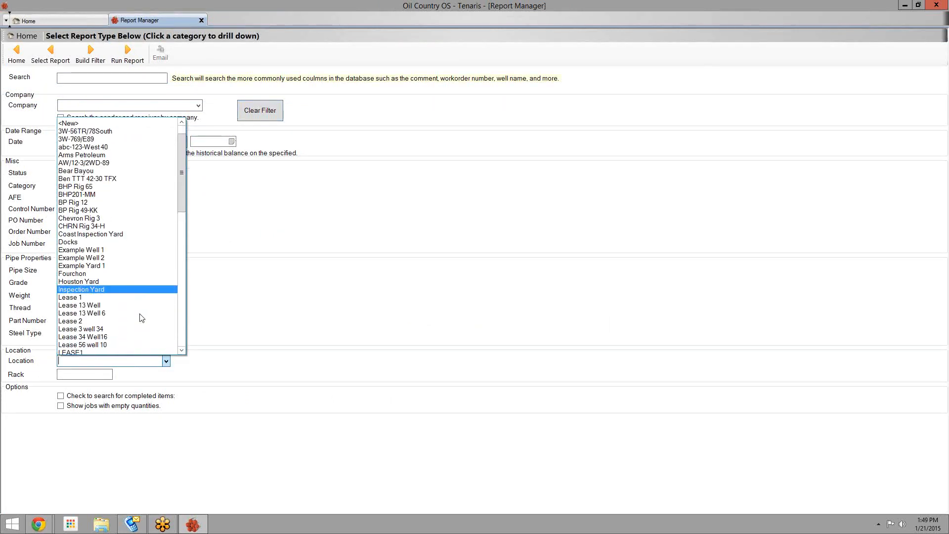
click(105, 209)
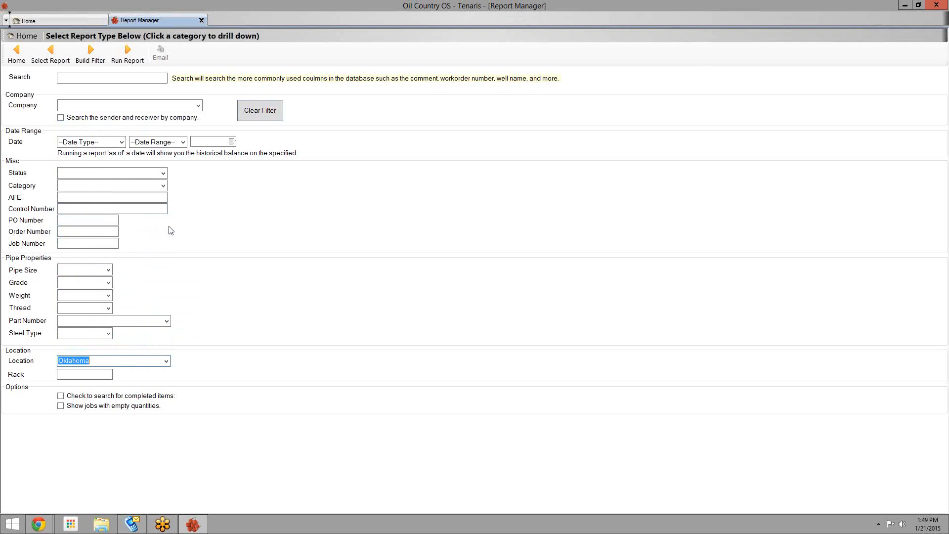
click(122, 142)
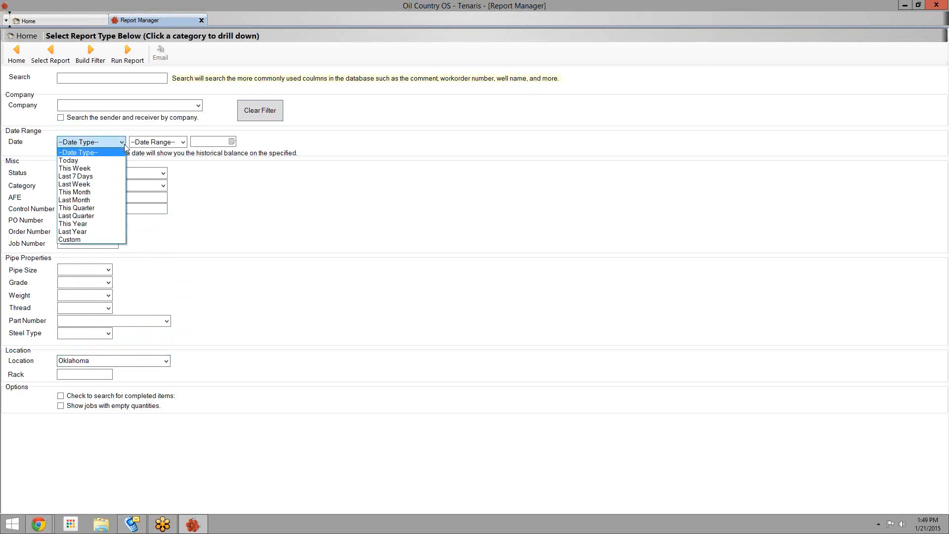
click(101, 200)
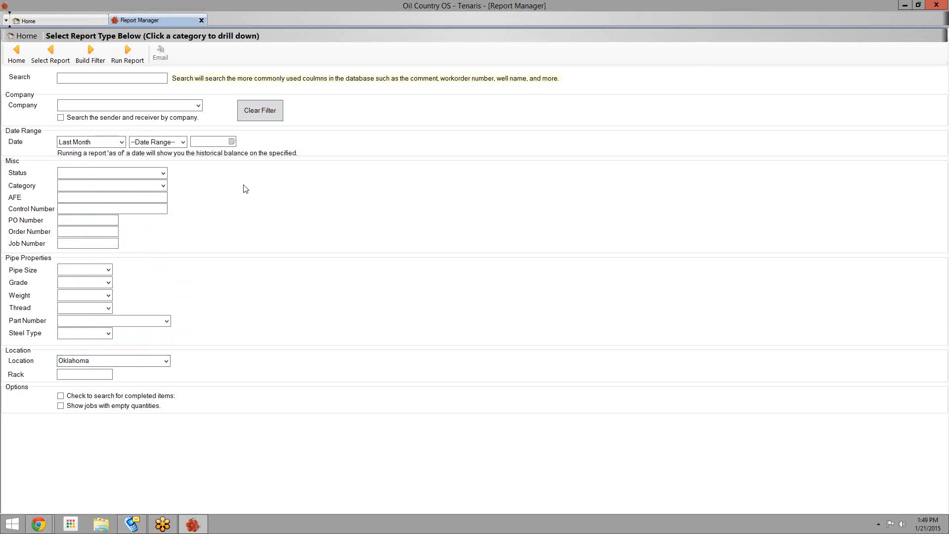
click(136, 56)
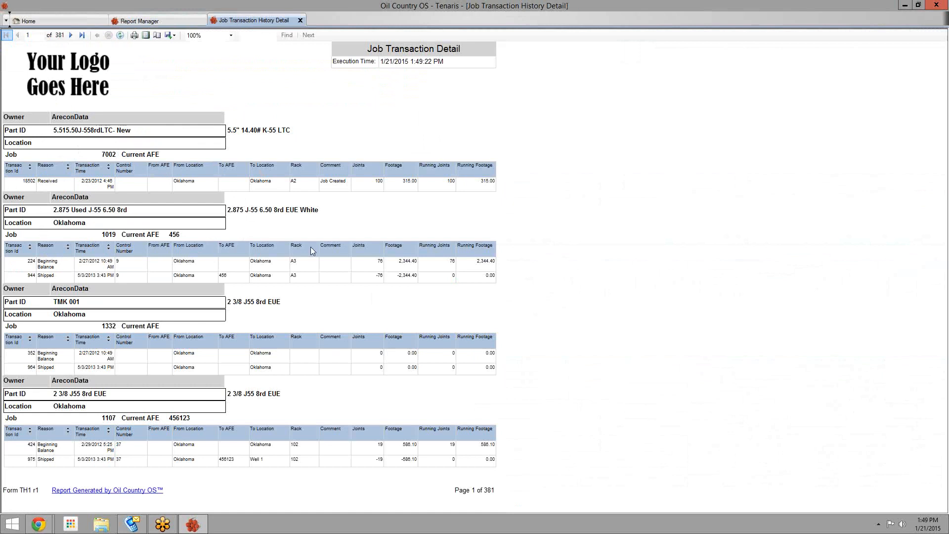
Step: Page through the Oklahoma Job Transaction History report to examine each job's transactions and running balances, and close it
scroll(312, 251, down, 2)
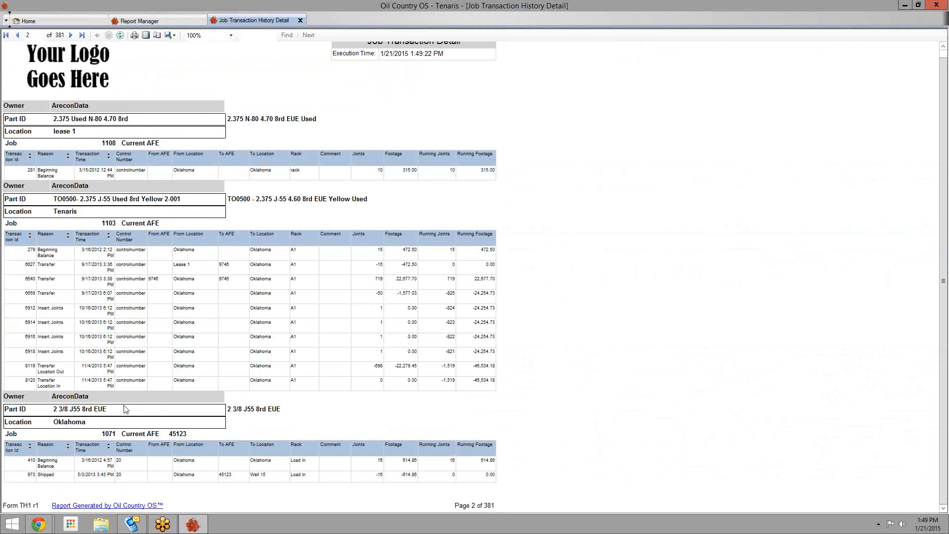
scroll(123, 409, down, 10)
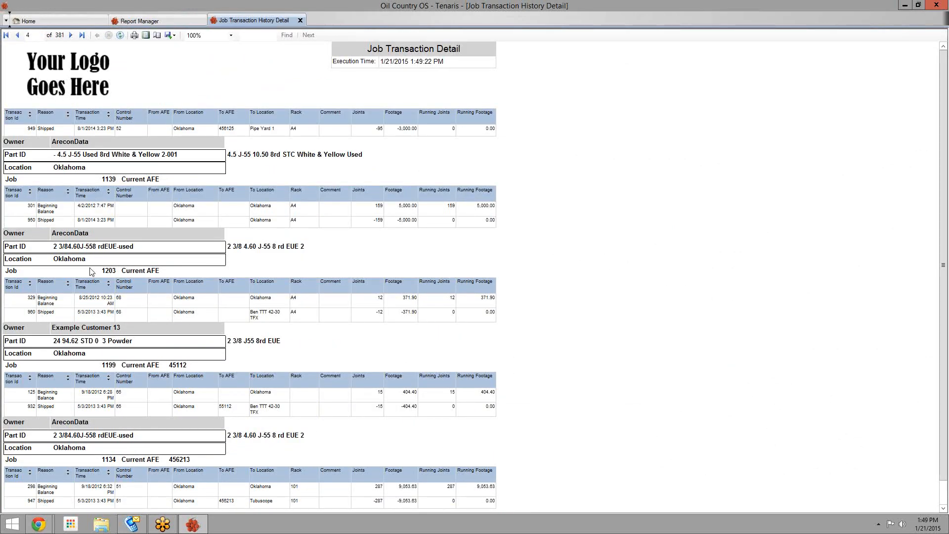
scroll(93, 287, down, 1)
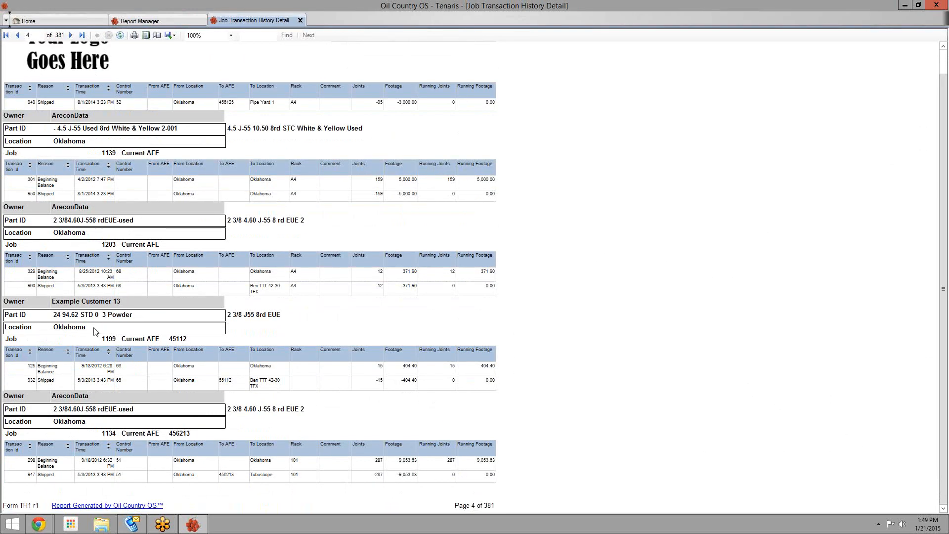
scroll(99, 422, down, 1)
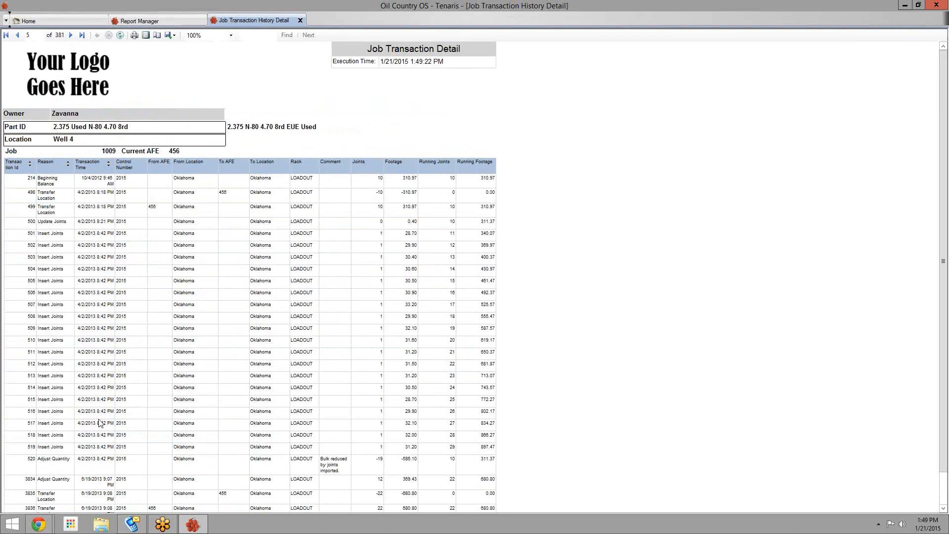
scroll(99, 421, down, 3)
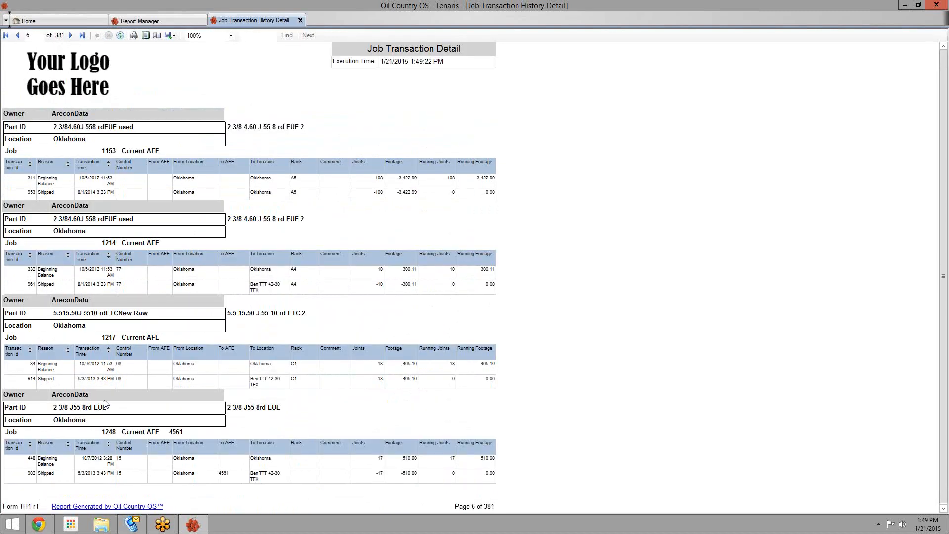
scroll(104, 404, down, 2)
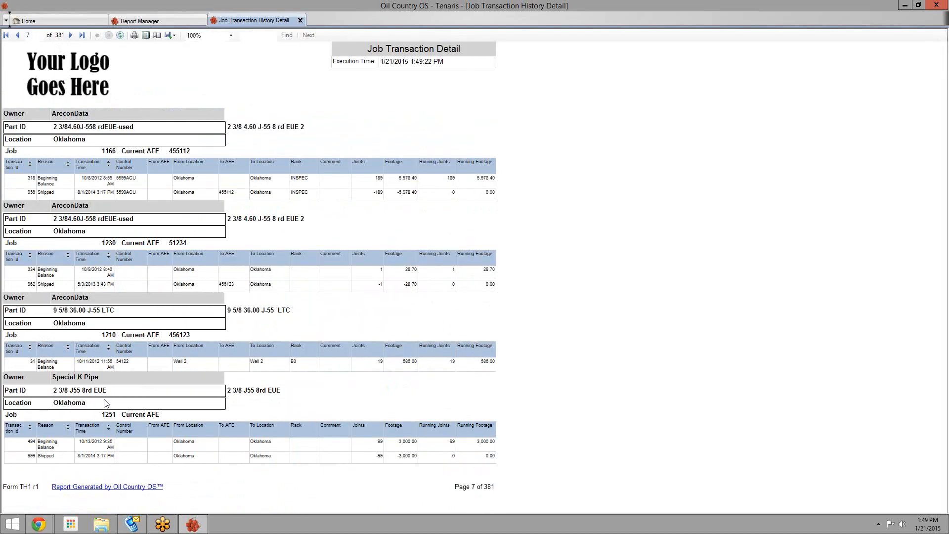
scroll(100, 378, down, 2)
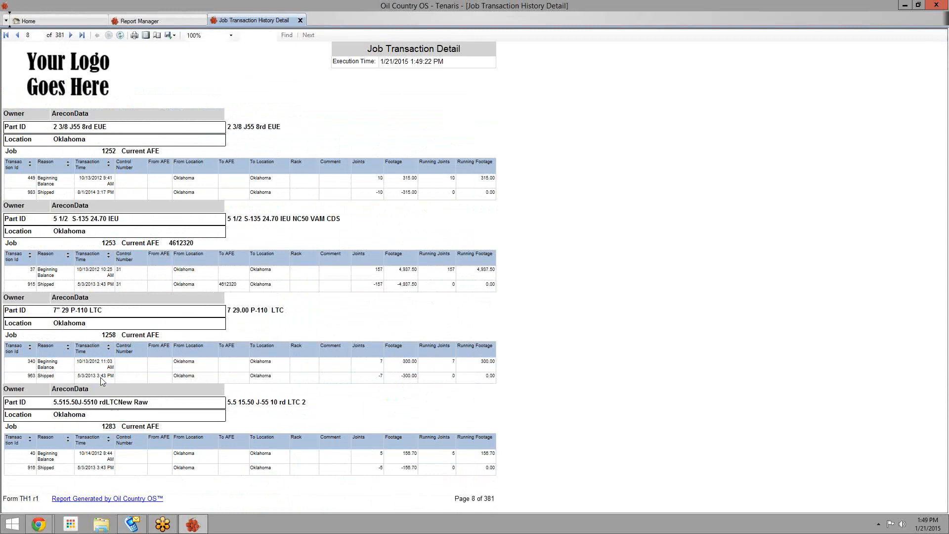
scroll(100, 378, down, 2)
scroll(100, 377, down, 2)
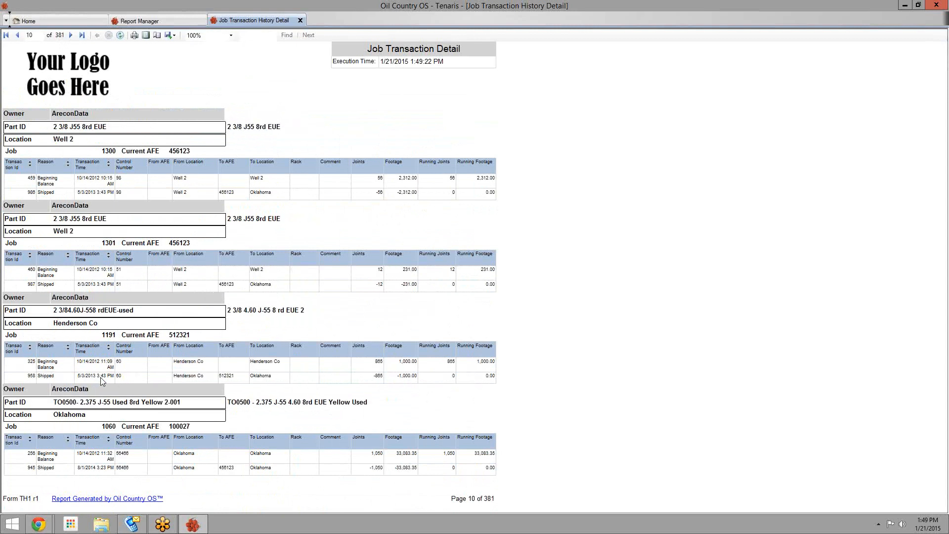
scroll(100, 378, down, 2)
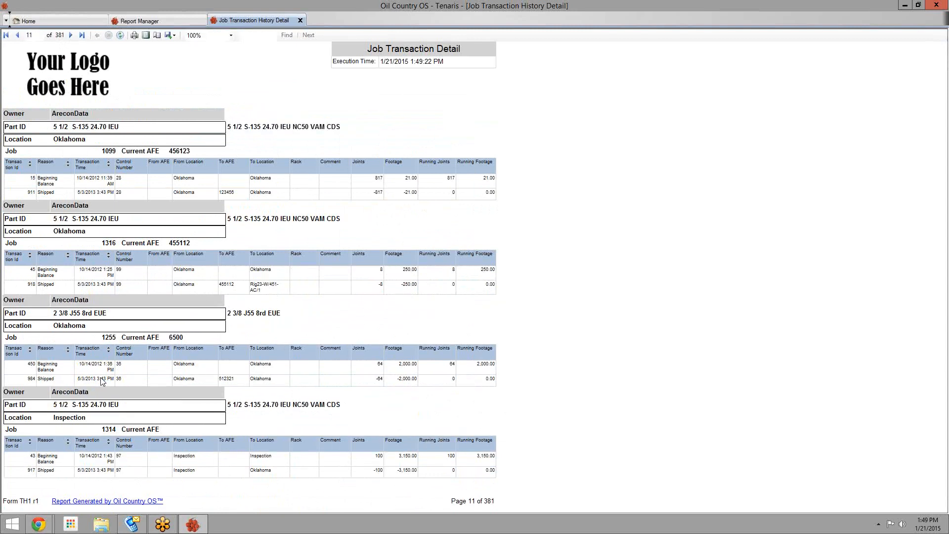
scroll(101, 381, down, 2)
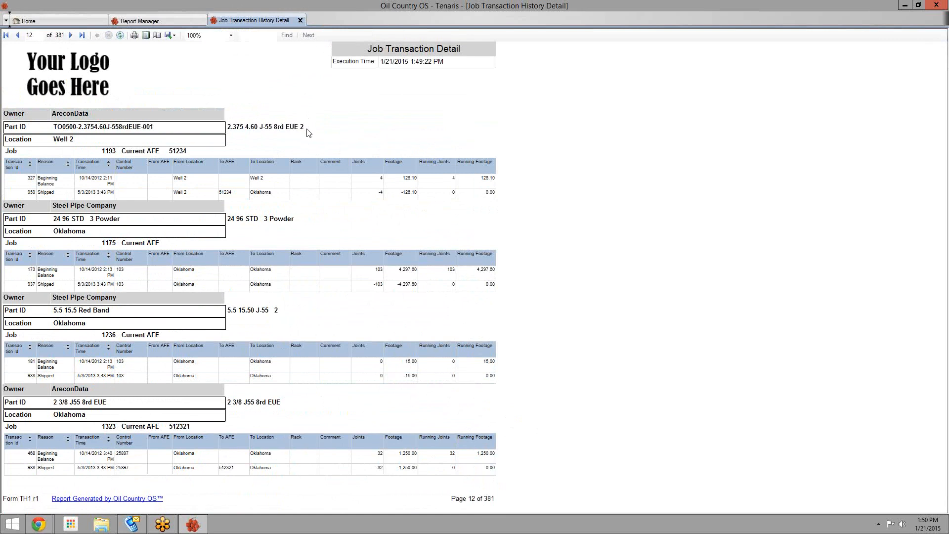
scroll(308, 135, down, 1)
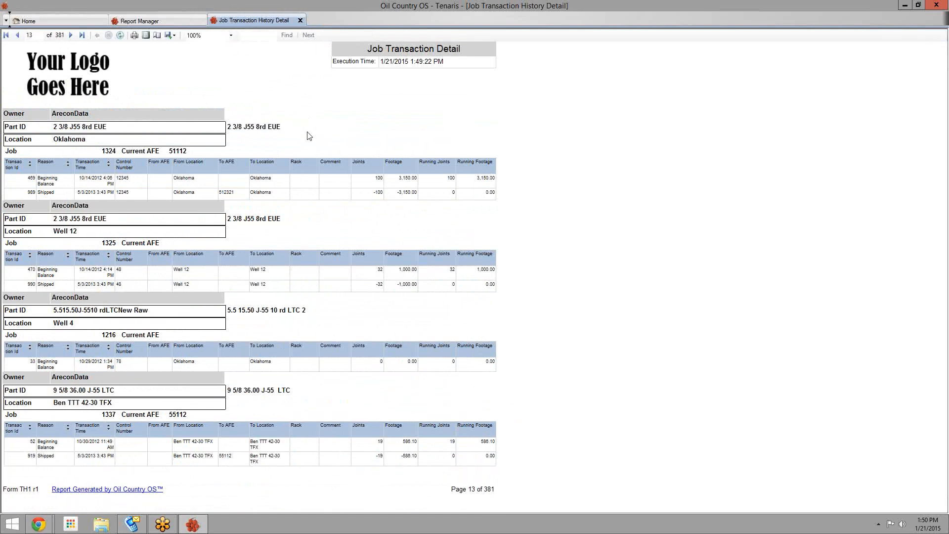
scroll(308, 135, down, 1)
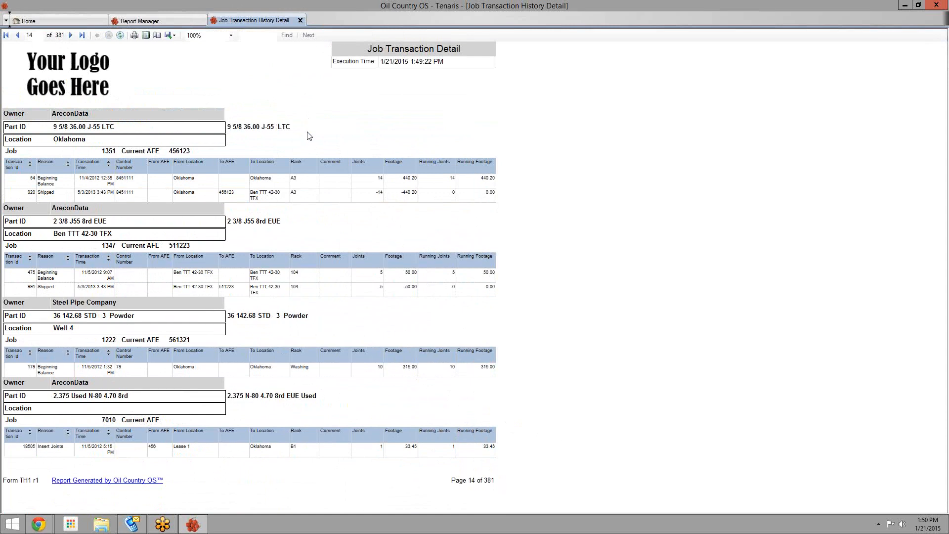
scroll(307, 133, down, 1)
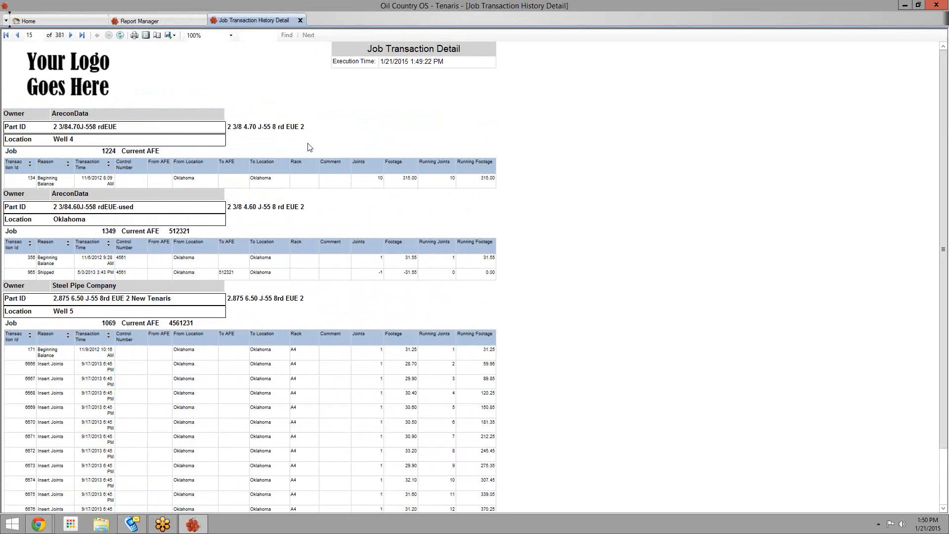
scroll(534, 332, down, 3)
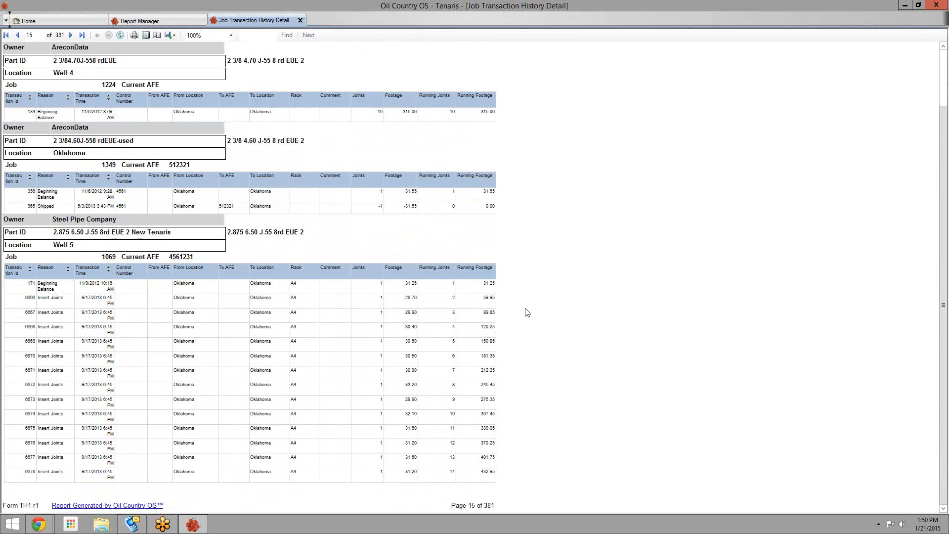
click(299, 21)
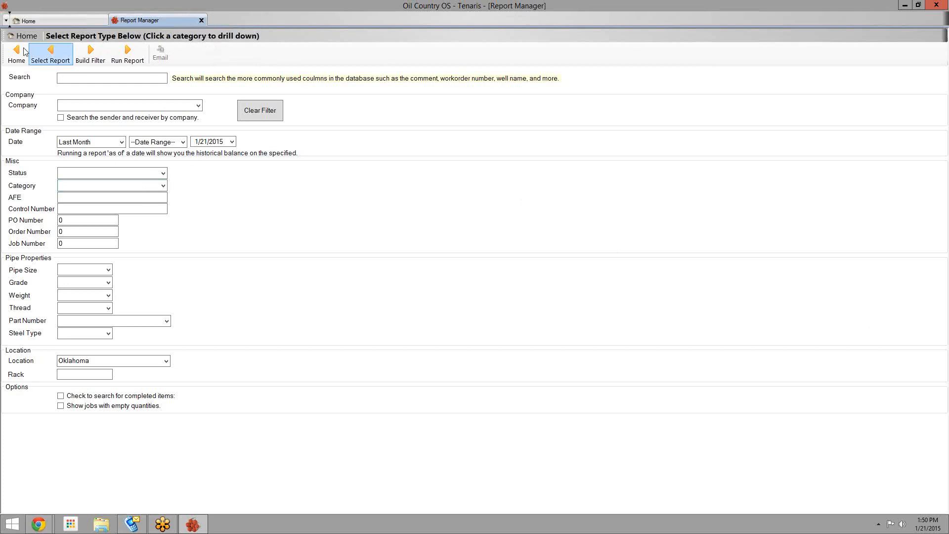
Step: Choose the Transactions by Part Number report under Transaction Detail, set the part number to 2 3/8 J55 8rd EUE, and run it
click(50, 55)
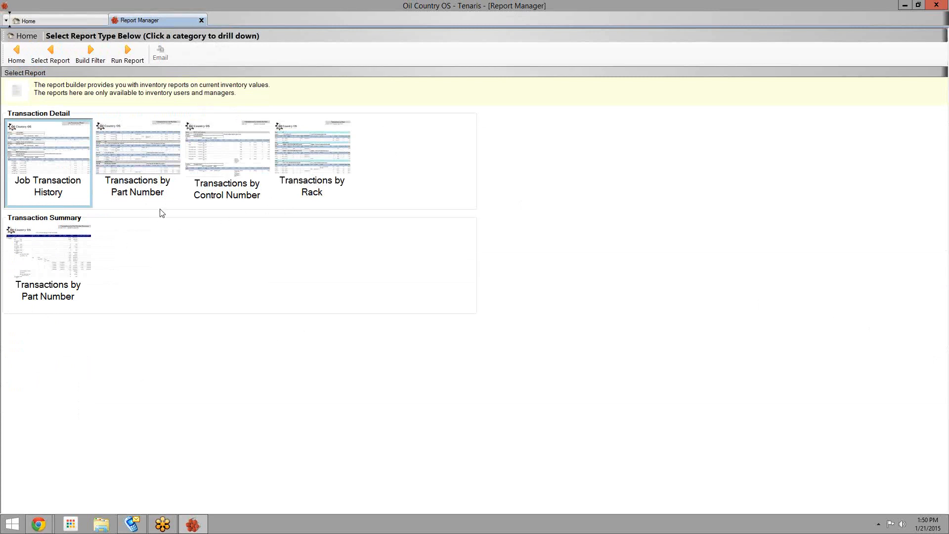
click(141, 169)
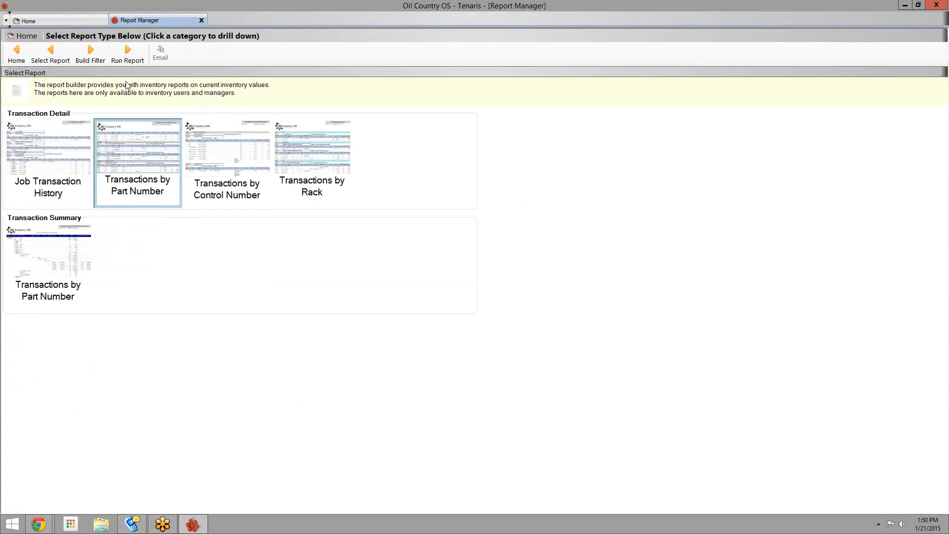
click(91, 55)
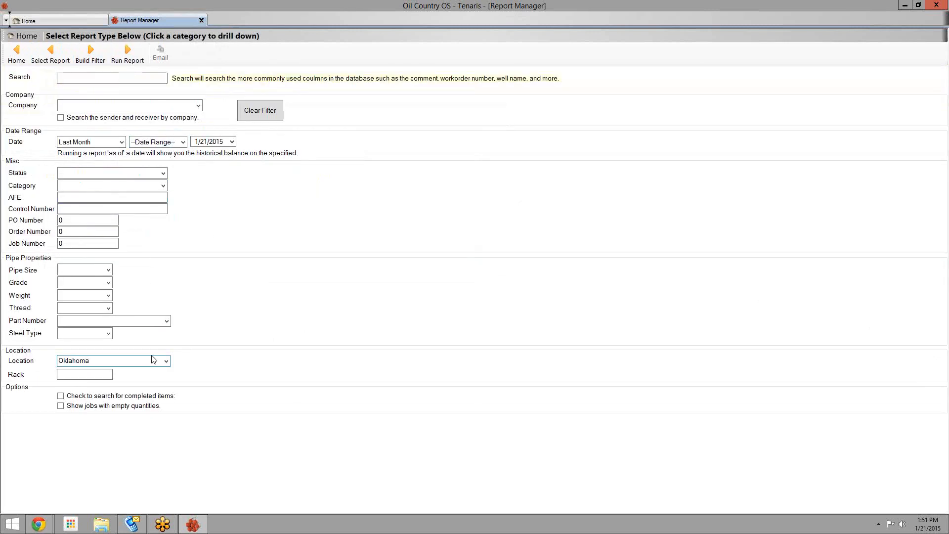
click(166, 321)
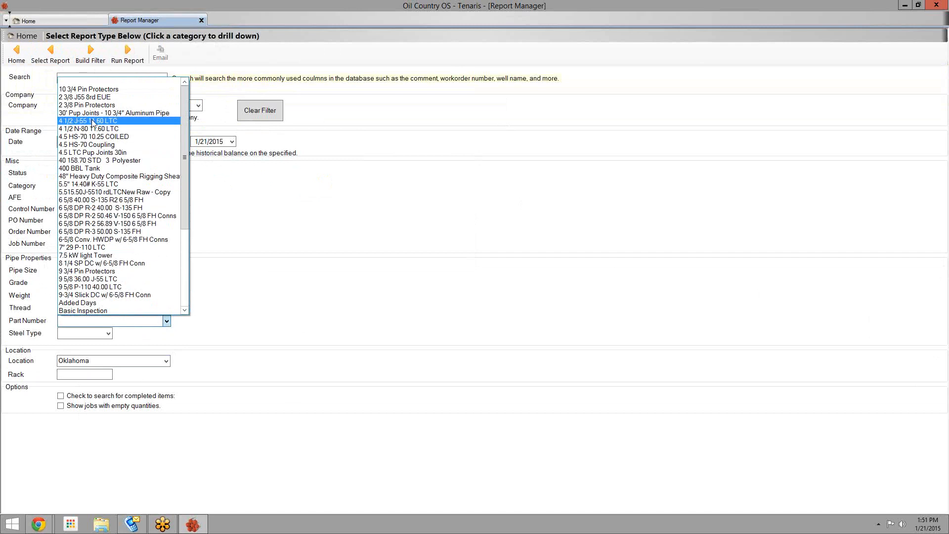
click(124, 96)
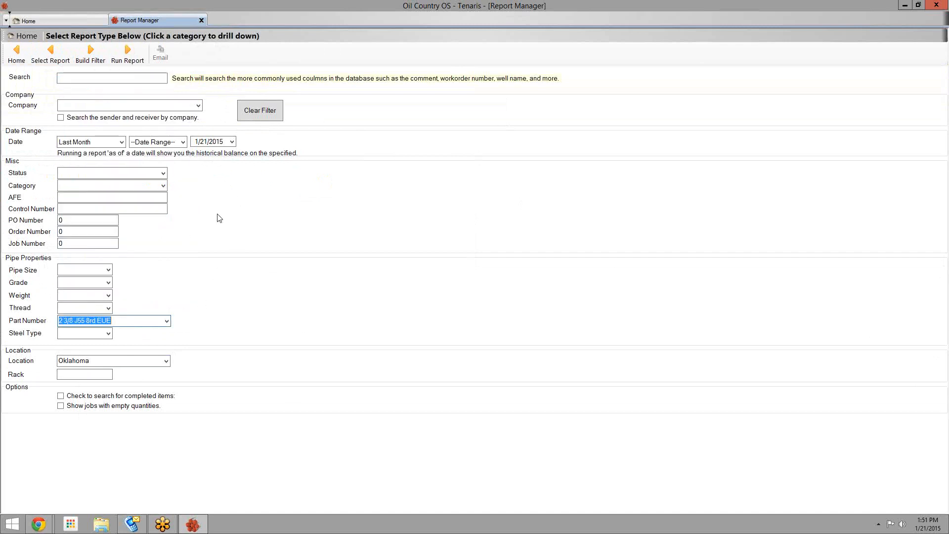
click(140, 60)
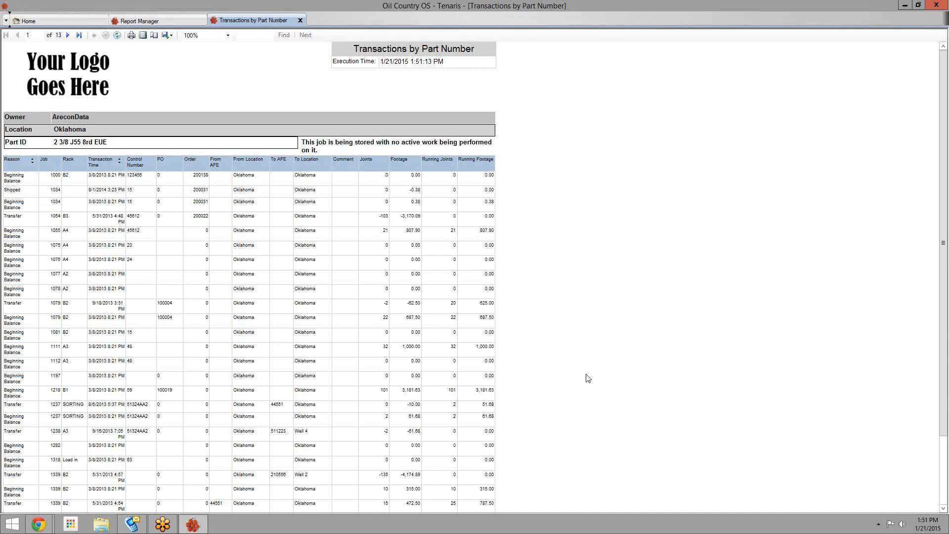
Step: Page through the Transactions by Part Number report, look at its available export formats, and close the report
scroll(441, 416, down, 3)
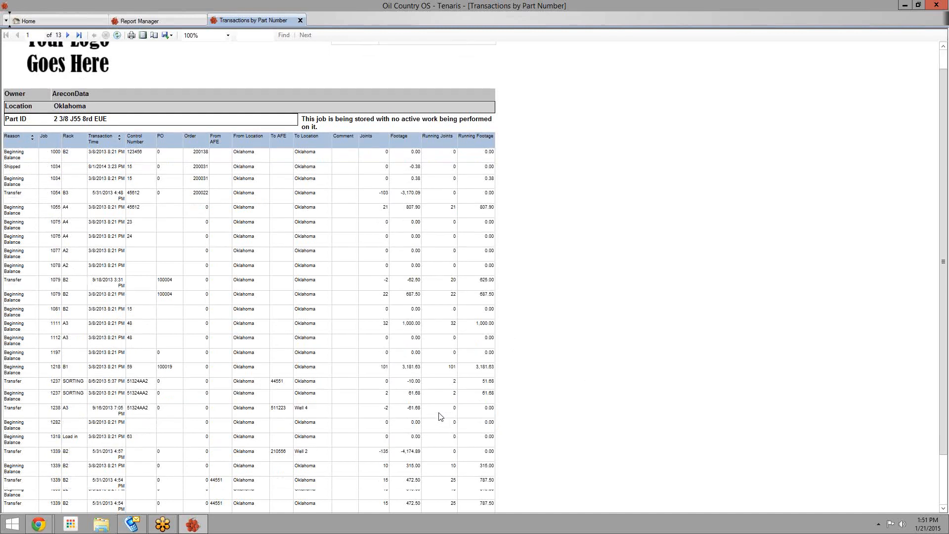
scroll(446, 417, down, 10)
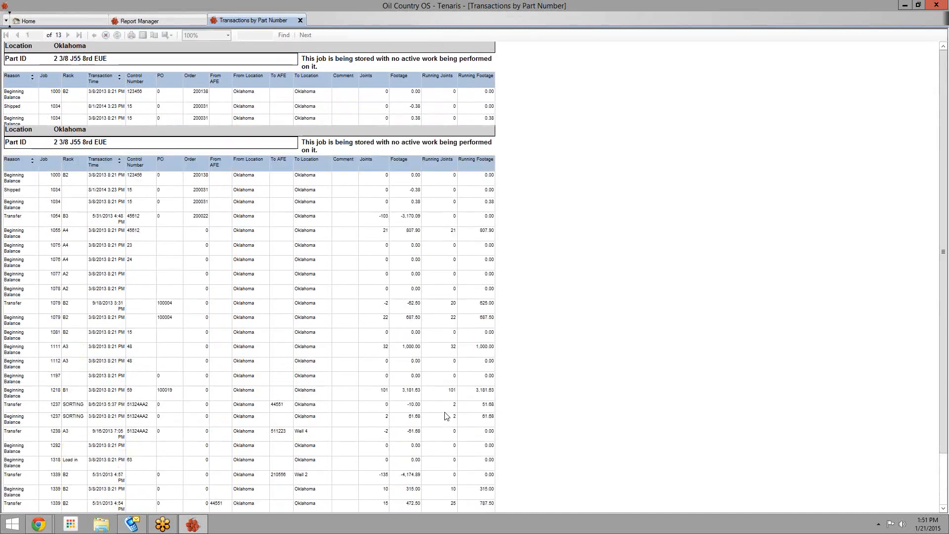
scroll(446, 417, down, 1)
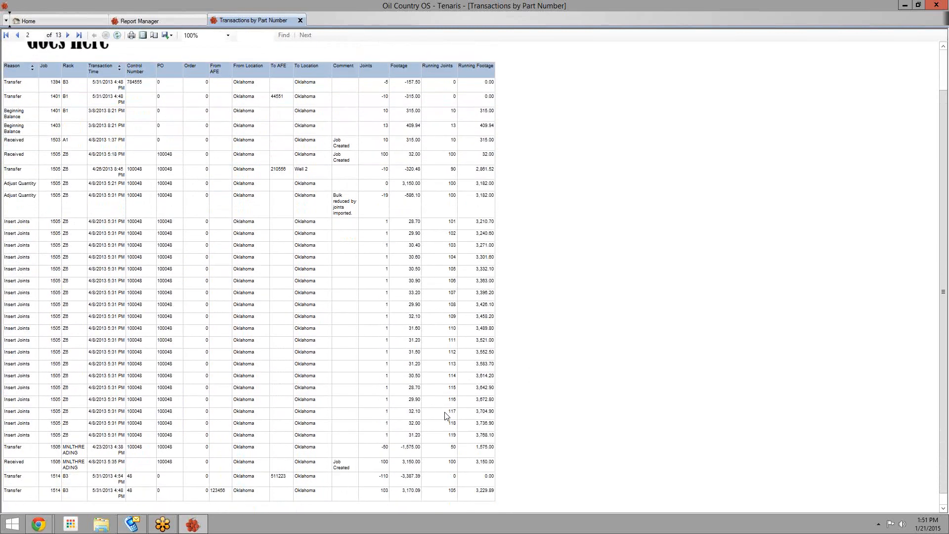
scroll(428, 288, down, 3)
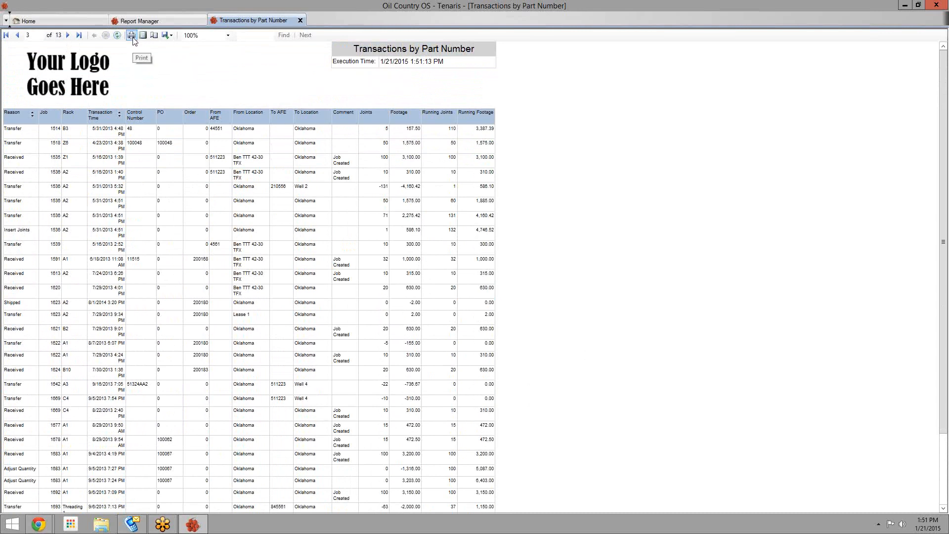
click(173, 33)
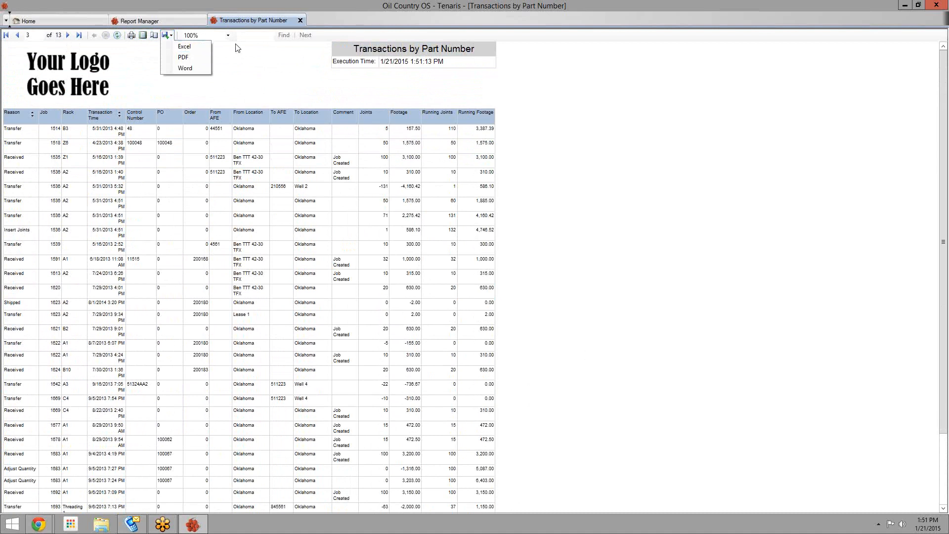
click(244, 56)
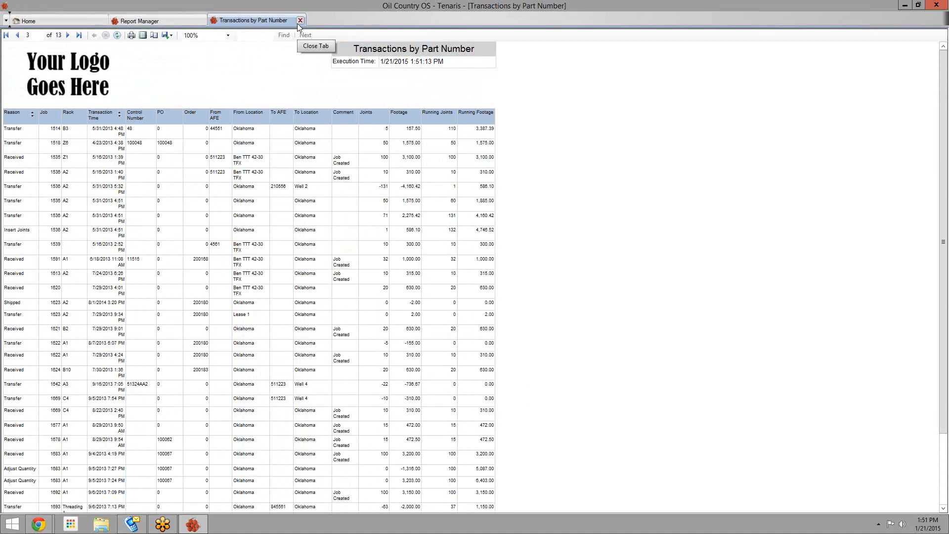
click(298, 23)
Step: Return to the report categories, choose the Open Sales report under Sales Orders, and run it
click(17, 50)
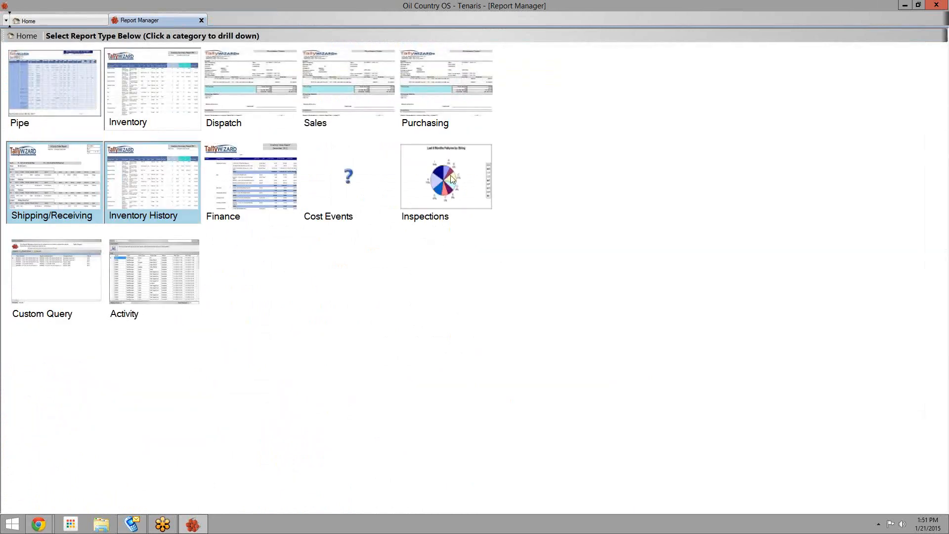
click(341, 75)
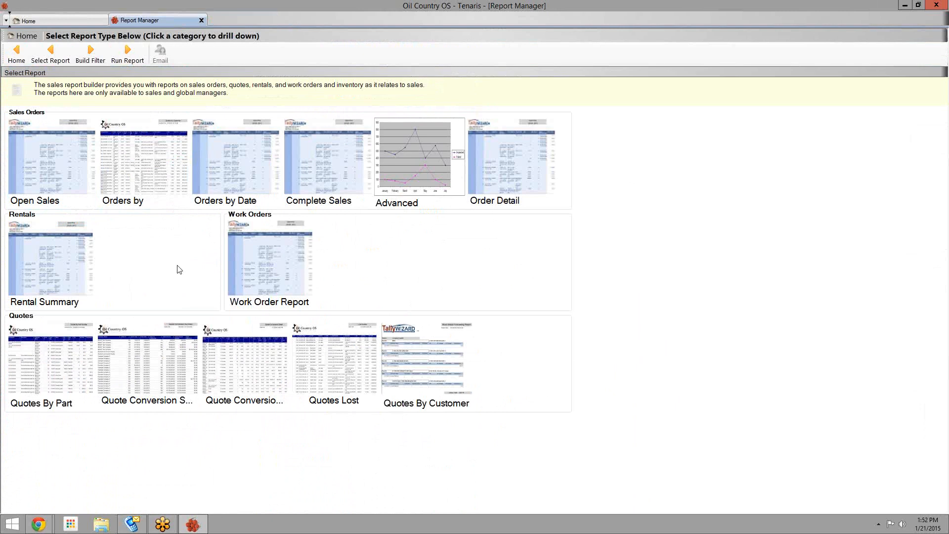
click(70, 197)
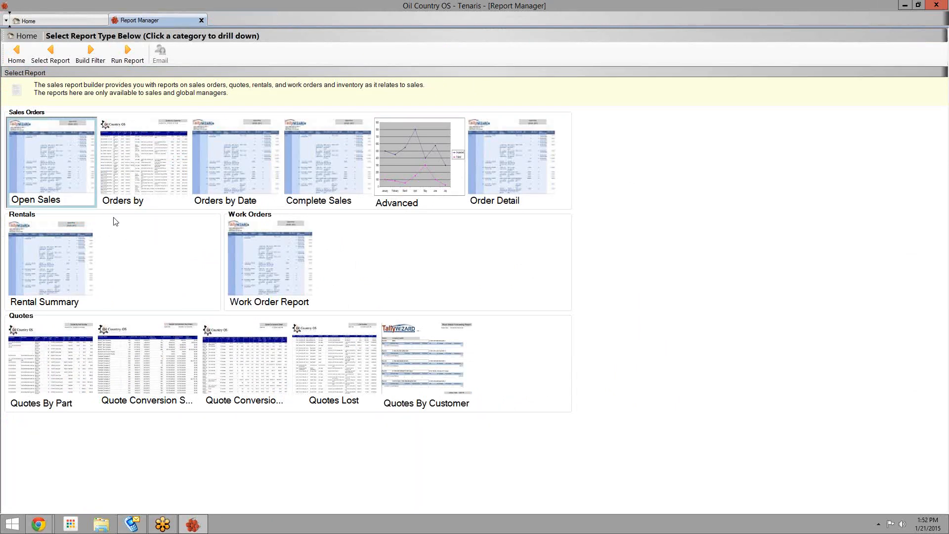
click(130, 64)
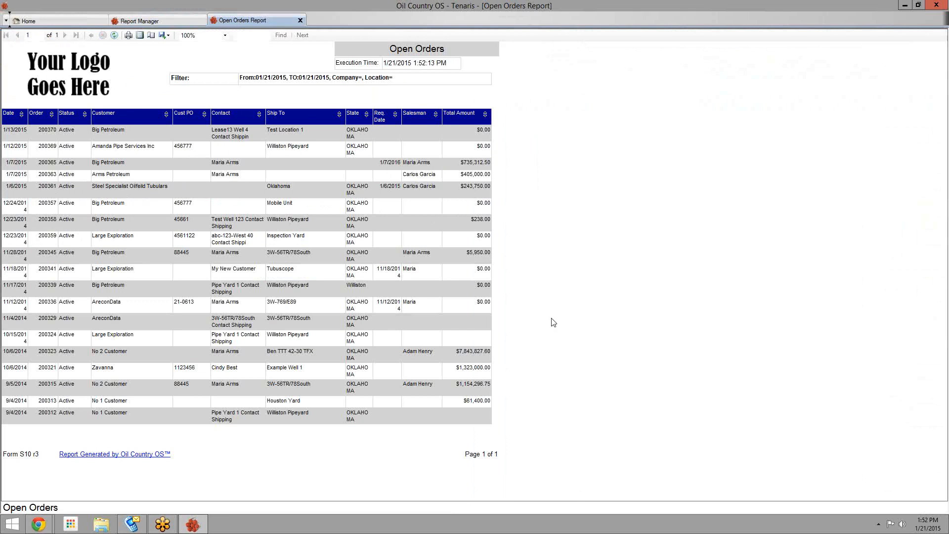
Step: Move the Open Orders report ahead of the Report Manager in the open documents and switch back to the Report Manager
click(33, 35)
drag(302, 22, 171, 19)
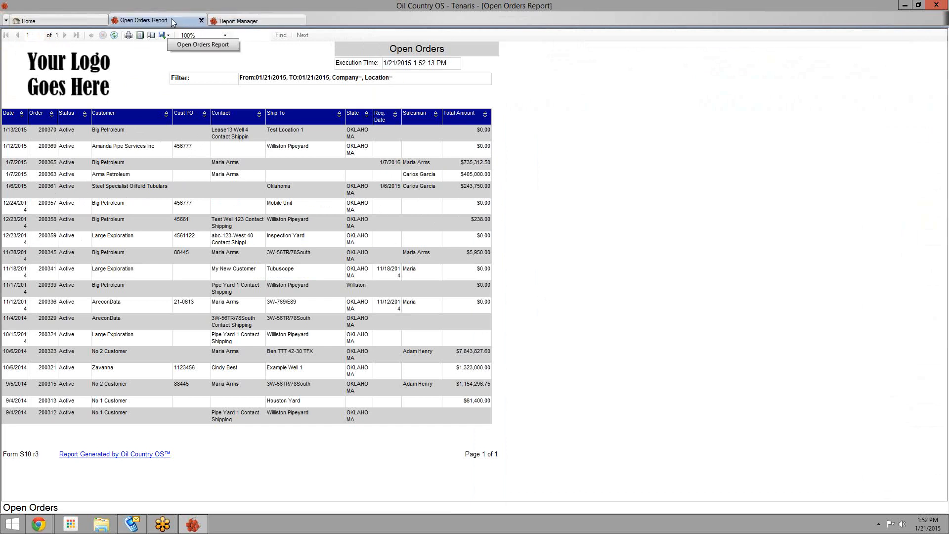
click(239, 21)
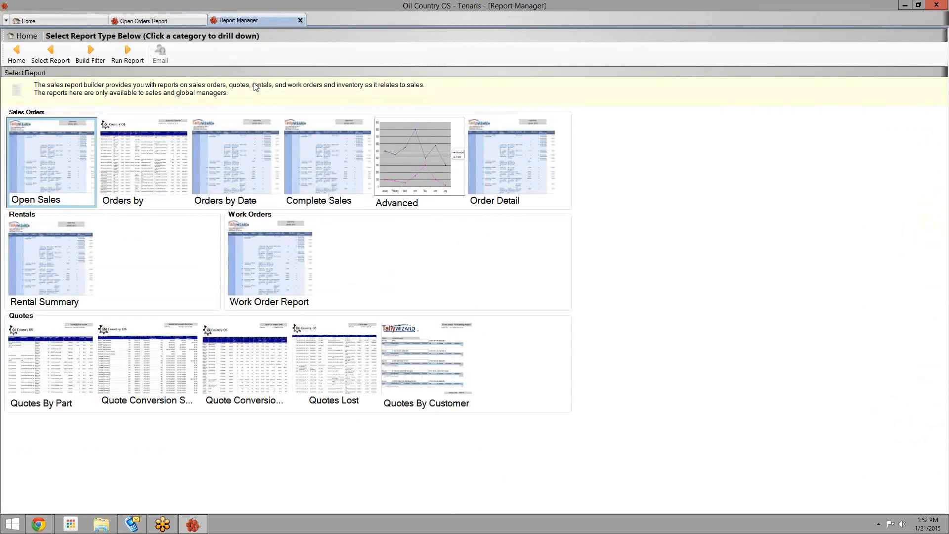
Step: Choose the Complete Sales report, filter it to dates before 1/21/2015, and run it
click(305, 147)
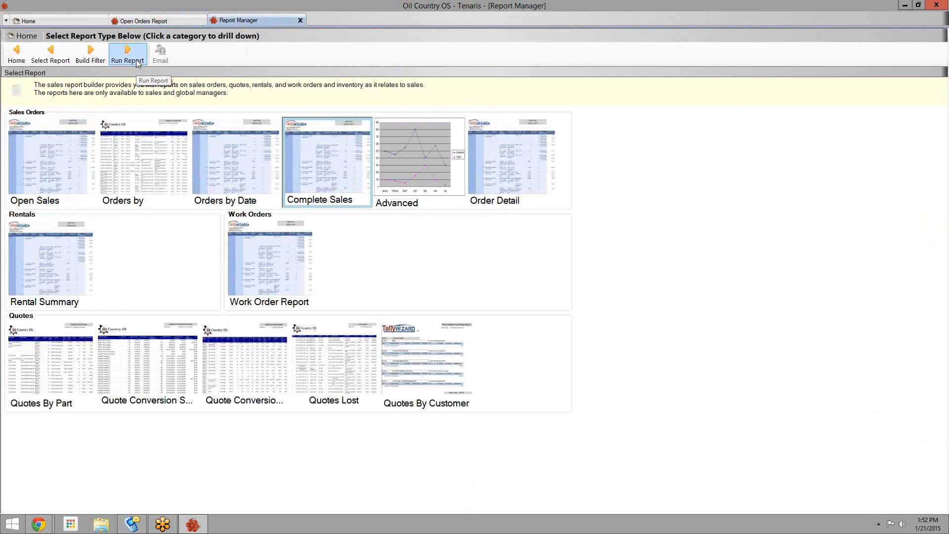
click(92, 61)
click(168, 118)
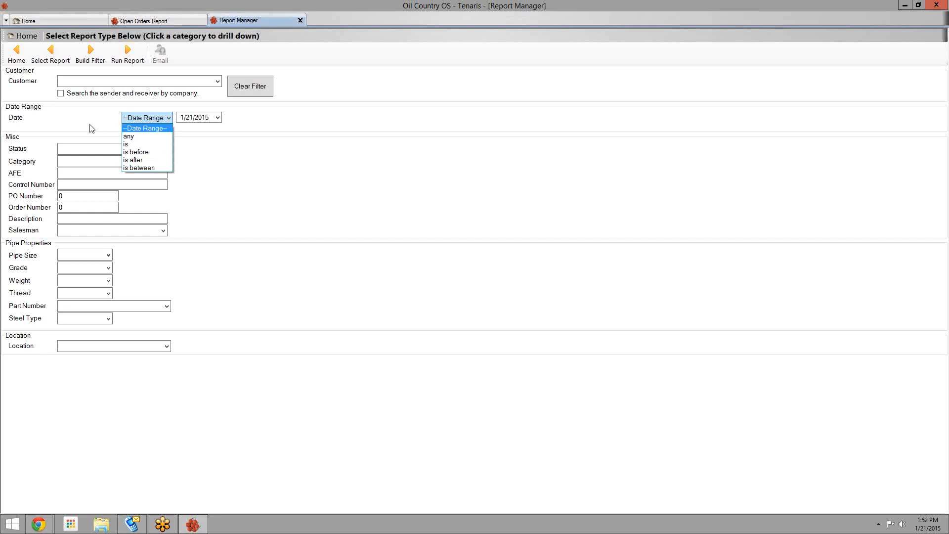
click(149, 152)
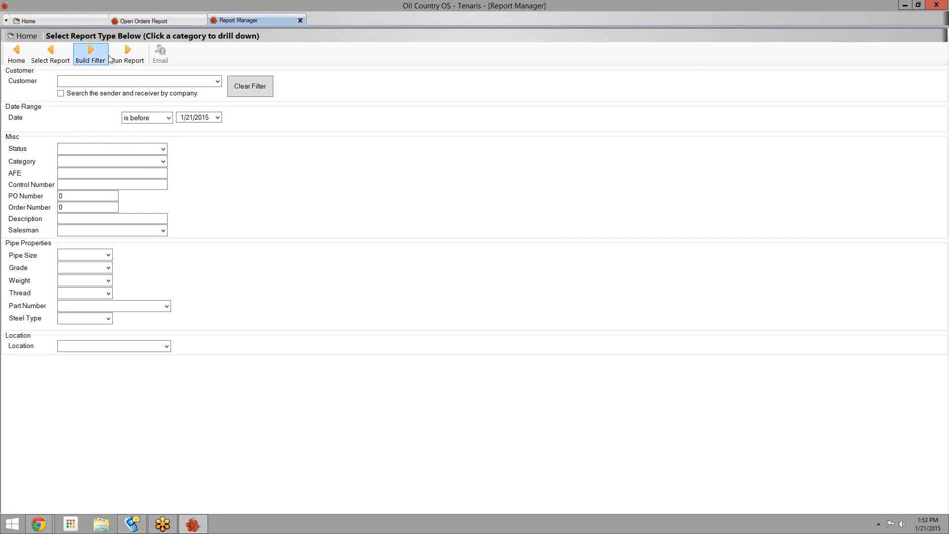
click(139, 62)
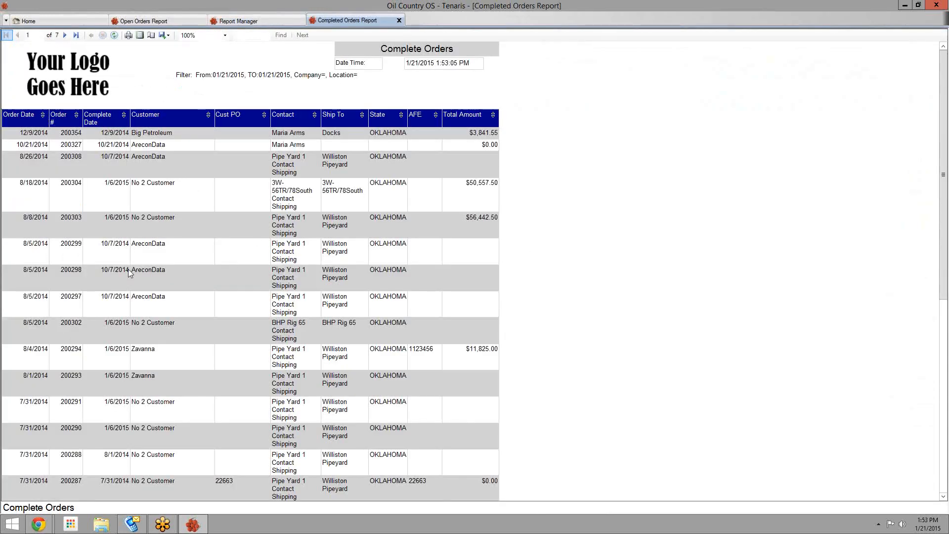
Step: Sort the Complete Orders report by order date, oldest first, and page through the completed orders
click(42, 114)
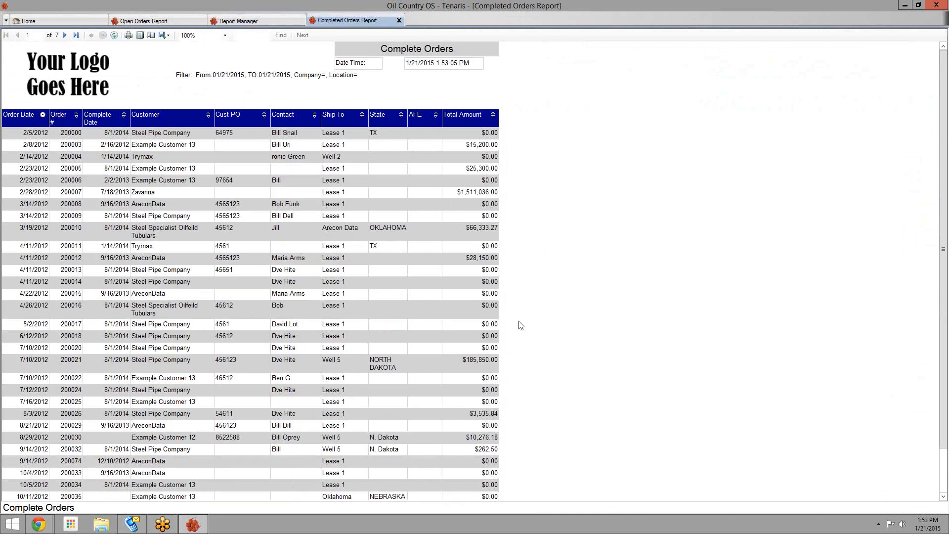
scroll(308, 330, down, 2)
scroll(307, 332, down, 5)
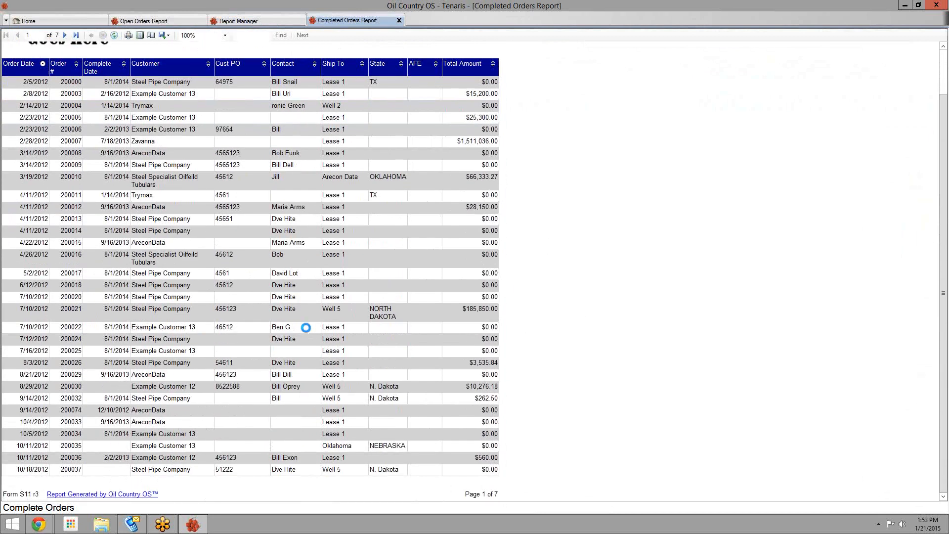
scroll(308, 333, down, 2)
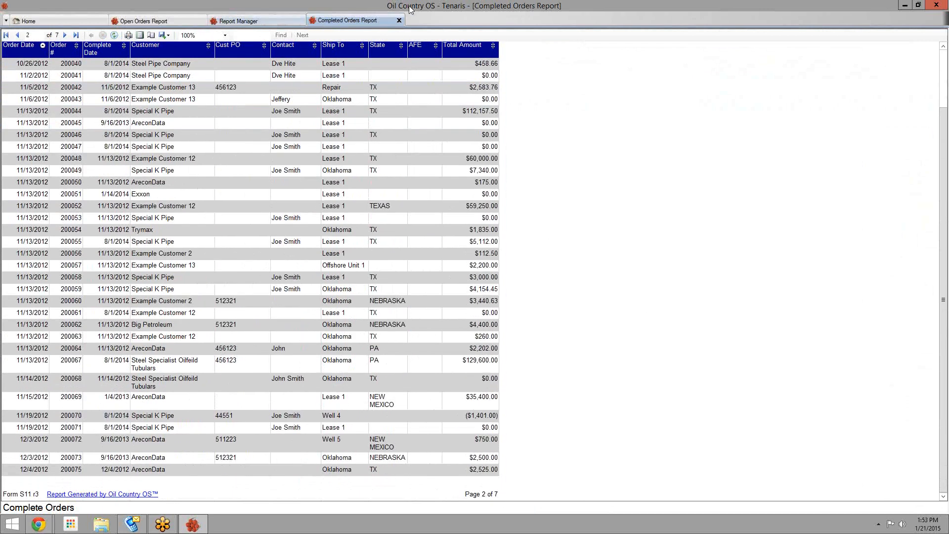
Step: Close both the Complete Orders report and the Open Orders report
click(399, 20)
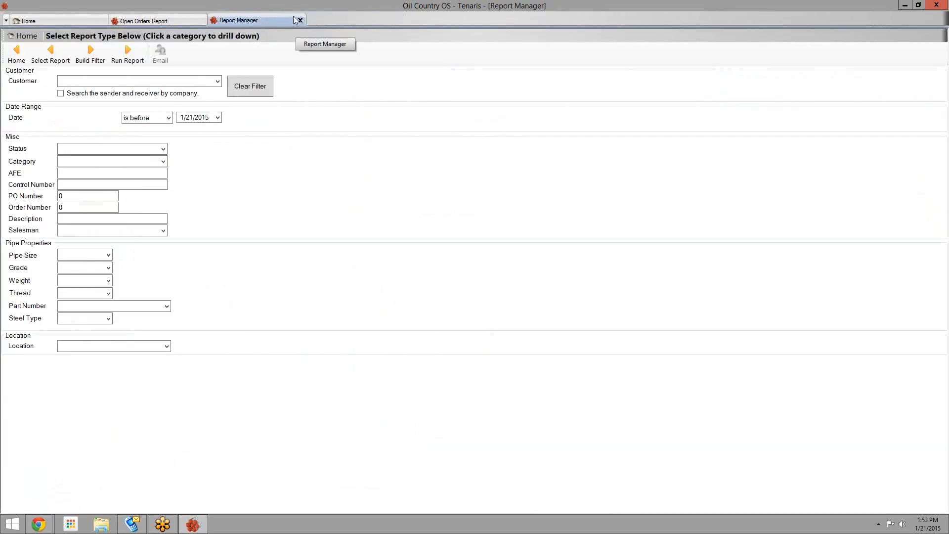
click(139, 19)
click(201, 21)
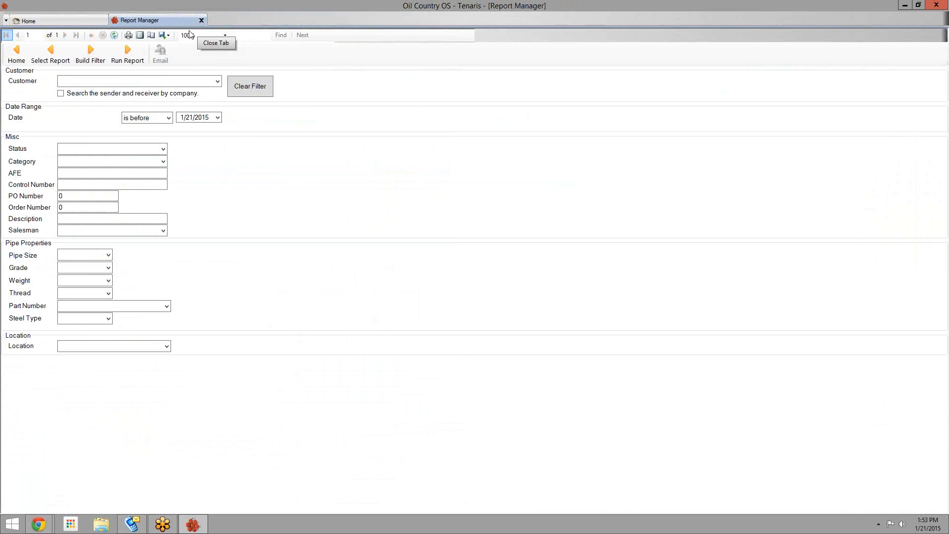
Step: Return to the report categories, open the Finance reports, and run the Inventory Value report without any filter values
click(50, 54)
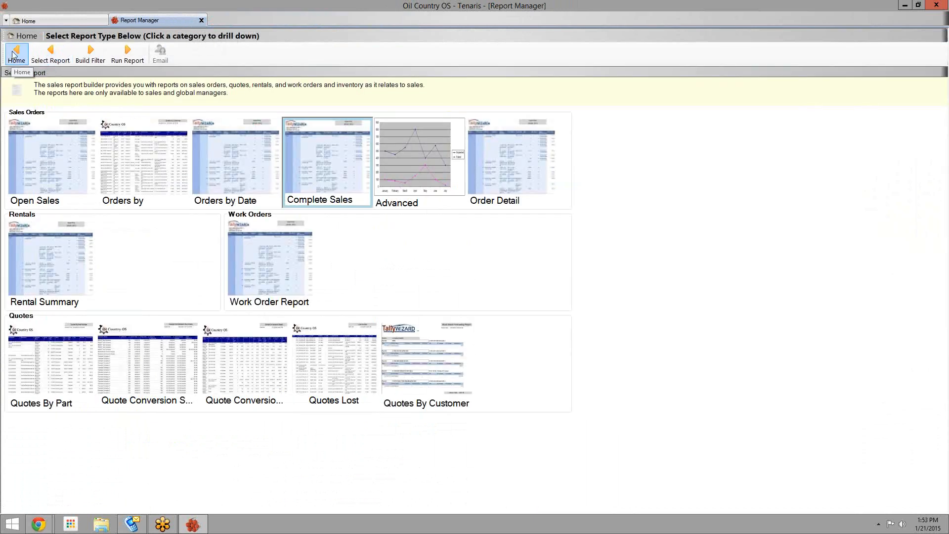
click(15, 53)
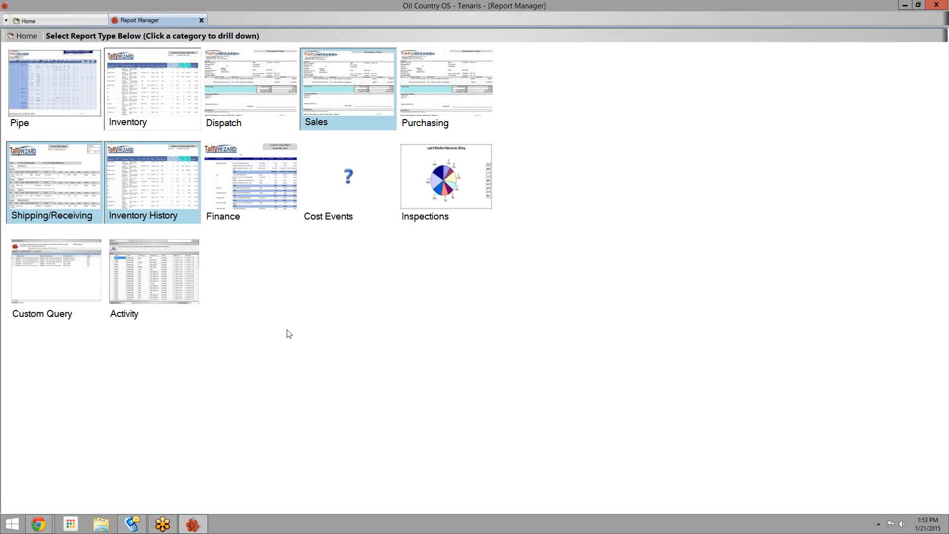
click(258, 187)
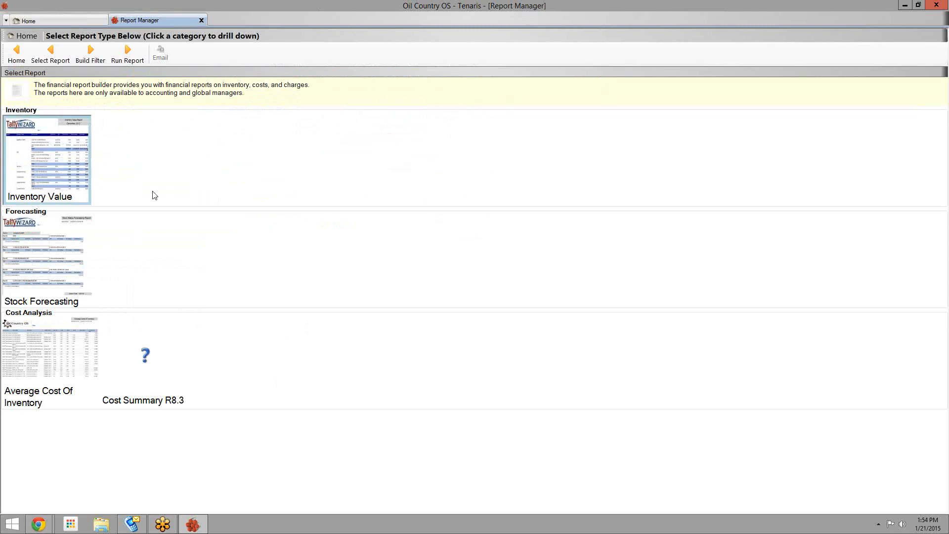
click(98, 60)
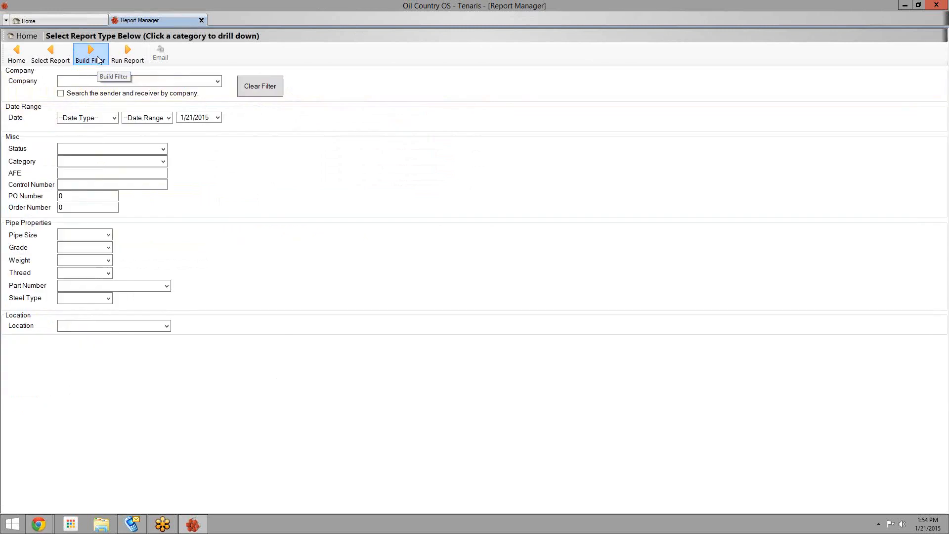
click(128, 55)
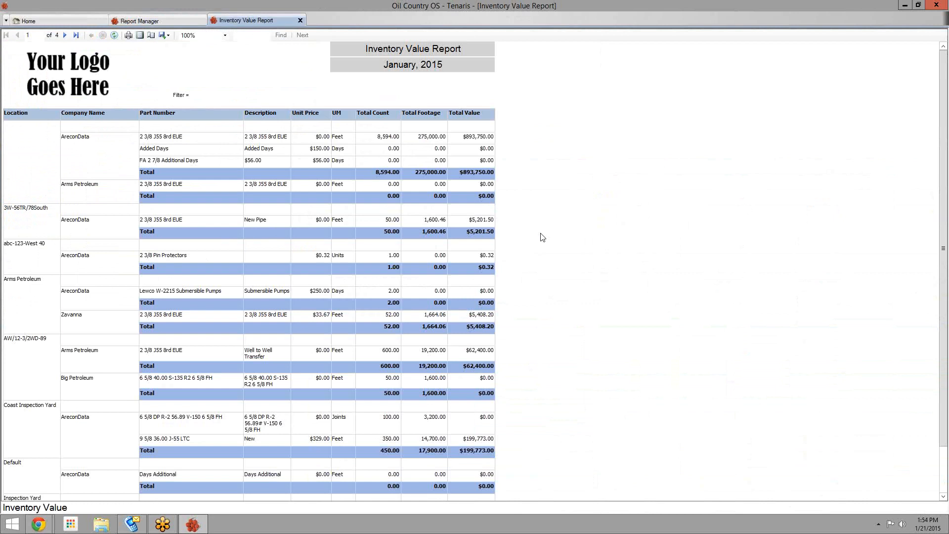
Step: Page through the Inventory Value report to examine quantities and values by location and company, and return to the financial report selection
scroll(542, 238, down, 1)
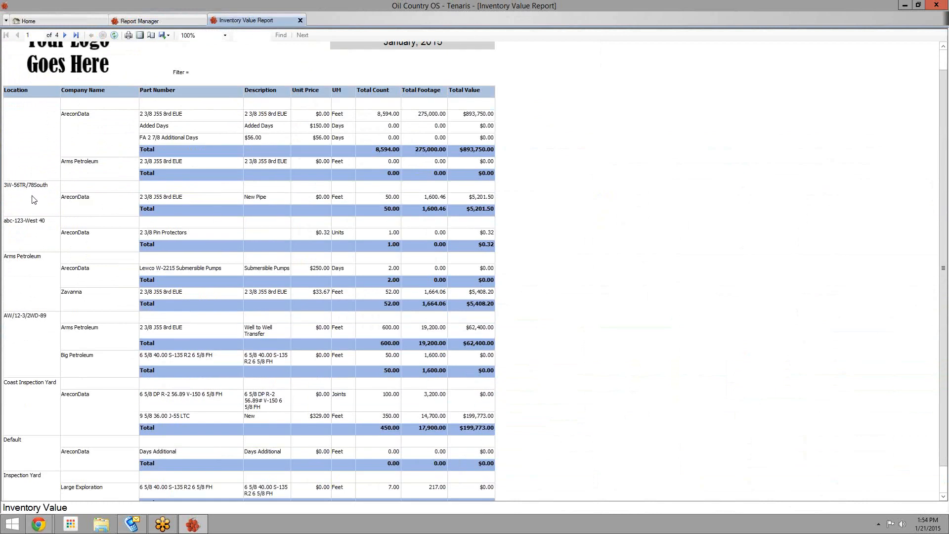
scroll(34, 199, down, 1)
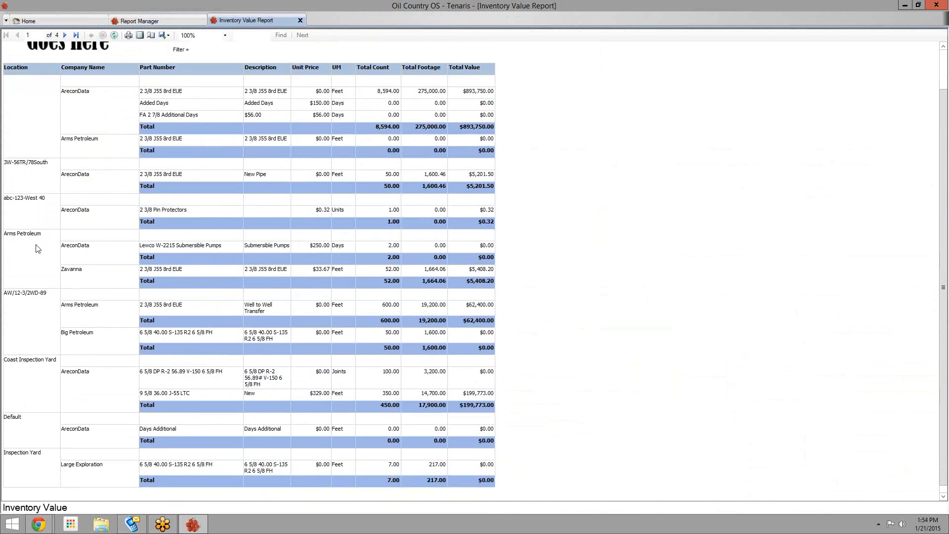
scroll(35, 248, down, 3)
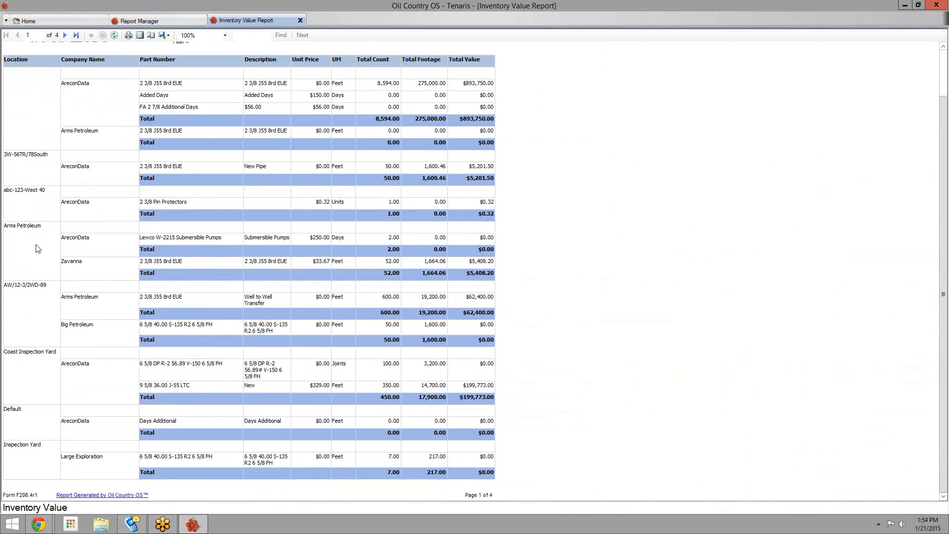
scroll(36, 248, down, 1)
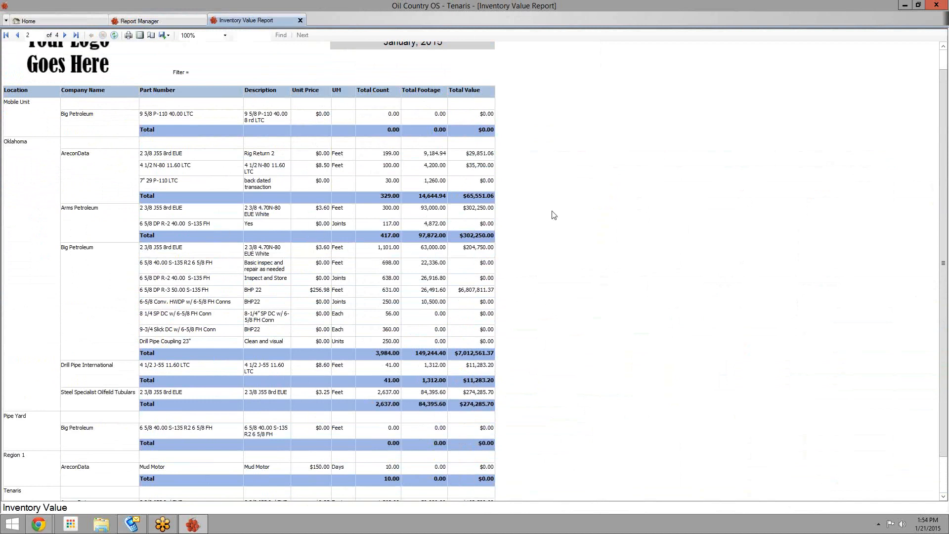
scroll(553, 215, down, 1)
scroll(554, 215, down, 1)
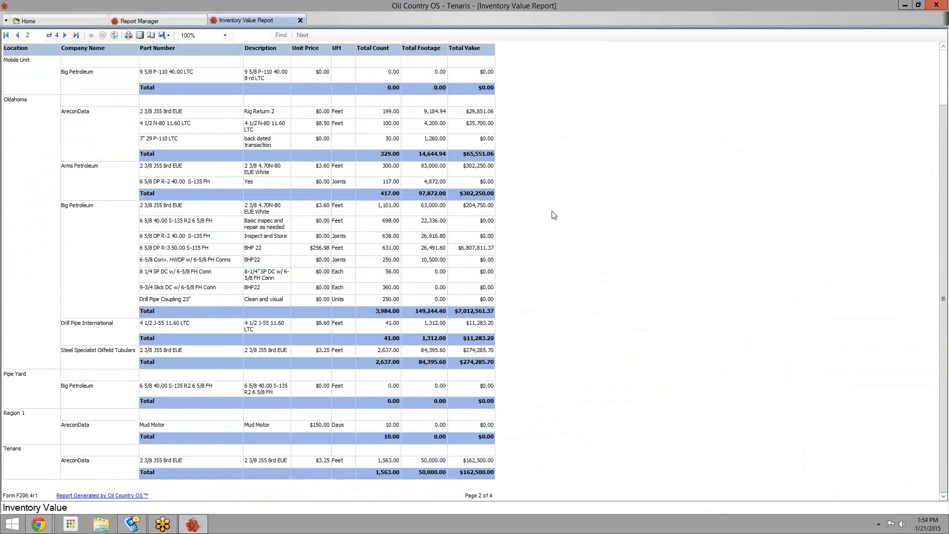
scroll(554, 215, down, 1)
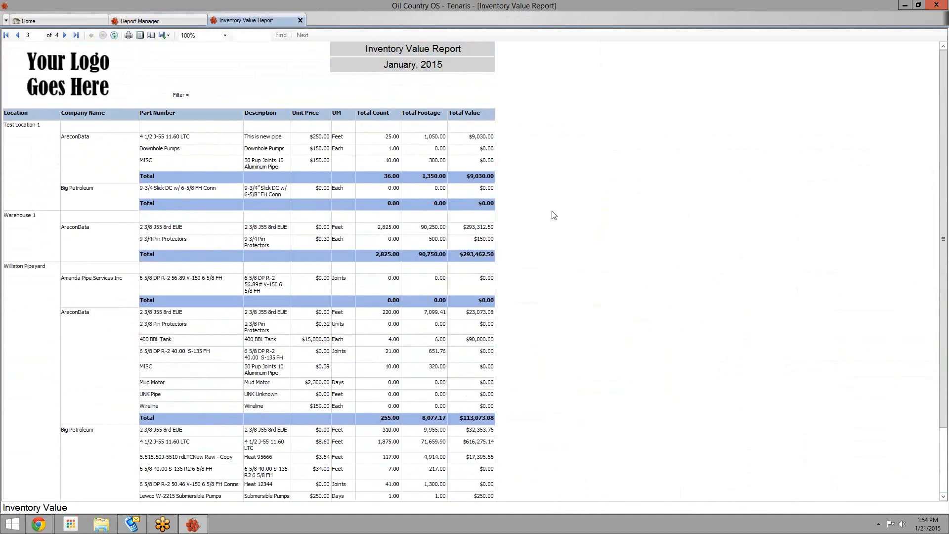
scroll(554, 215, down, 1)
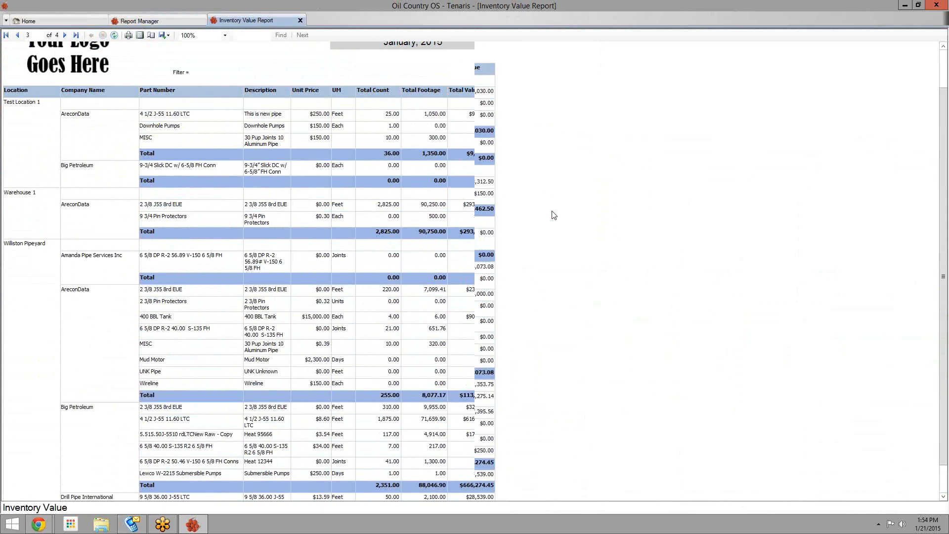
scroll(554, 215, down, 1)
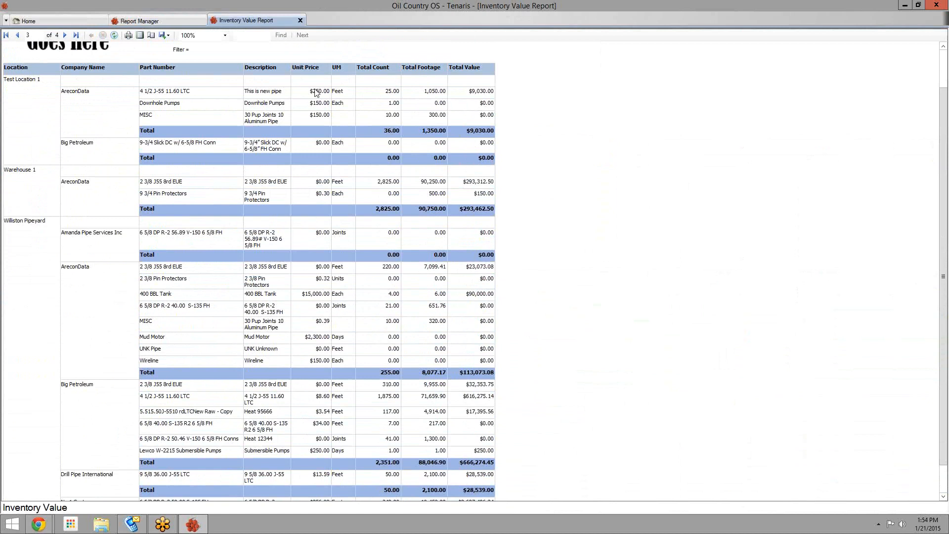
click(166, 19)
click(19, 53)
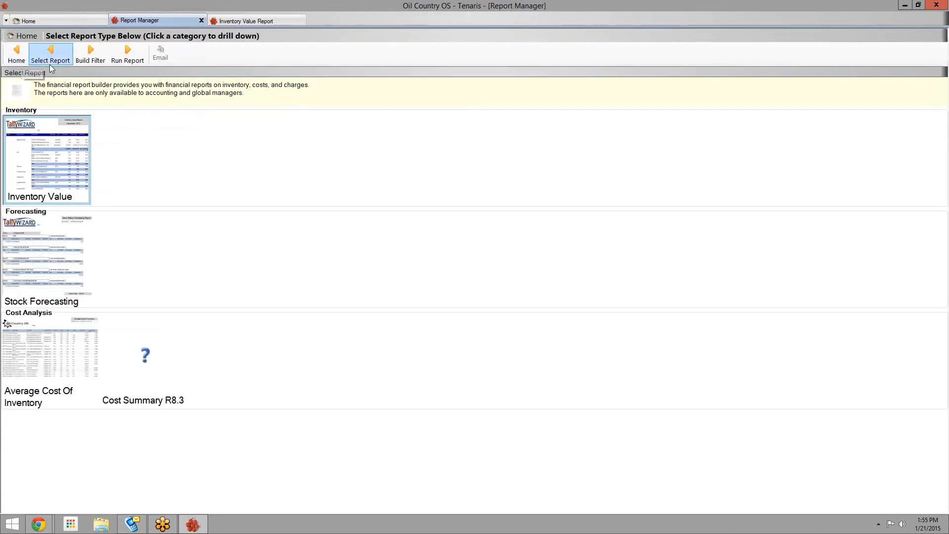
Step: Recheck the Inventory Value report, return to the financial reports, and run the Average Cost Of Inventory report without any filter values
click(247, 22)
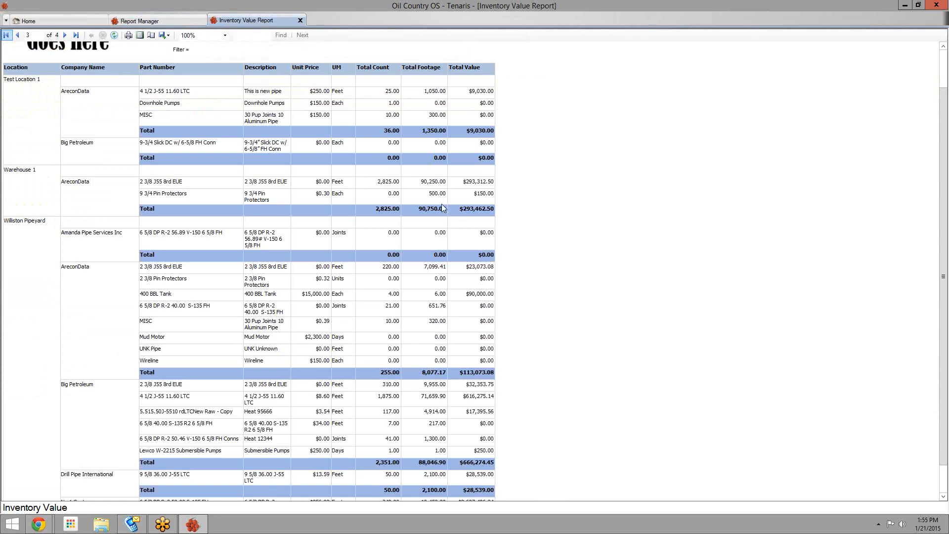
click(156, 20)
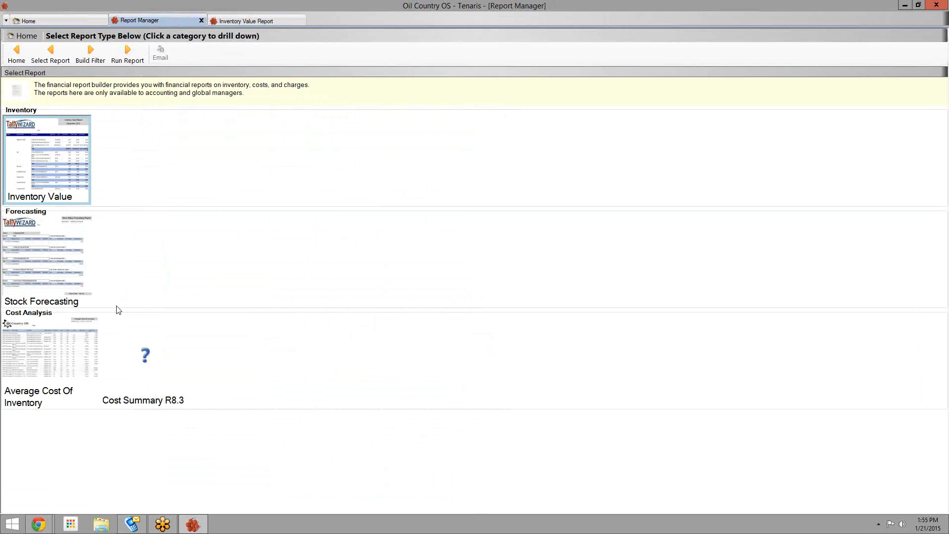
mouse_move(128, 345)
click(83, 349)
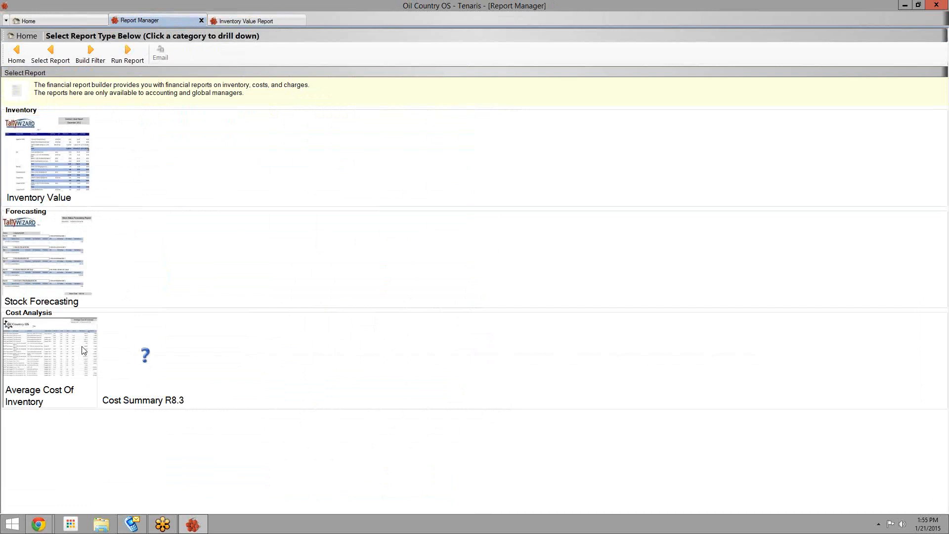
click(127, 55)
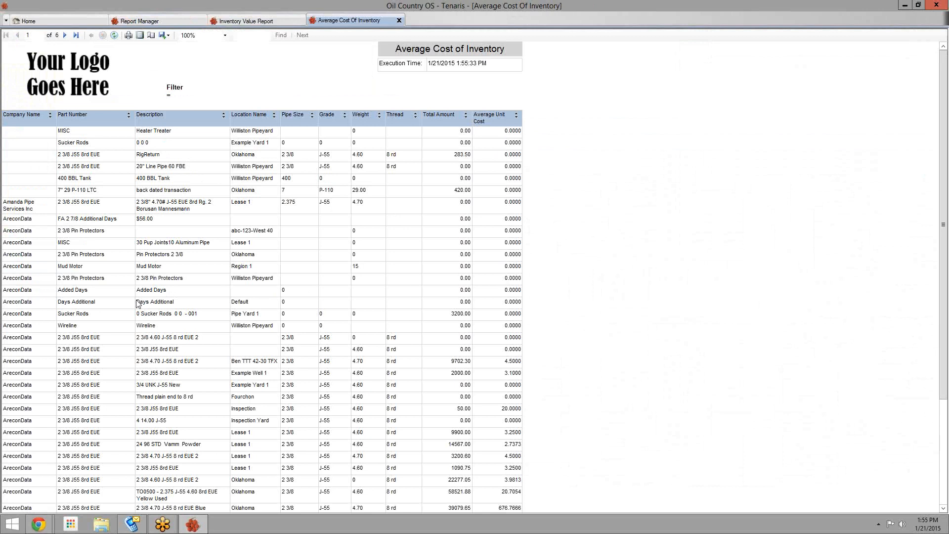
Step: Examine the total amounts and average unit costs by company, part number and location on the first page of the Average Cost Of Inventory report
scroll(139, 304, down, 3)
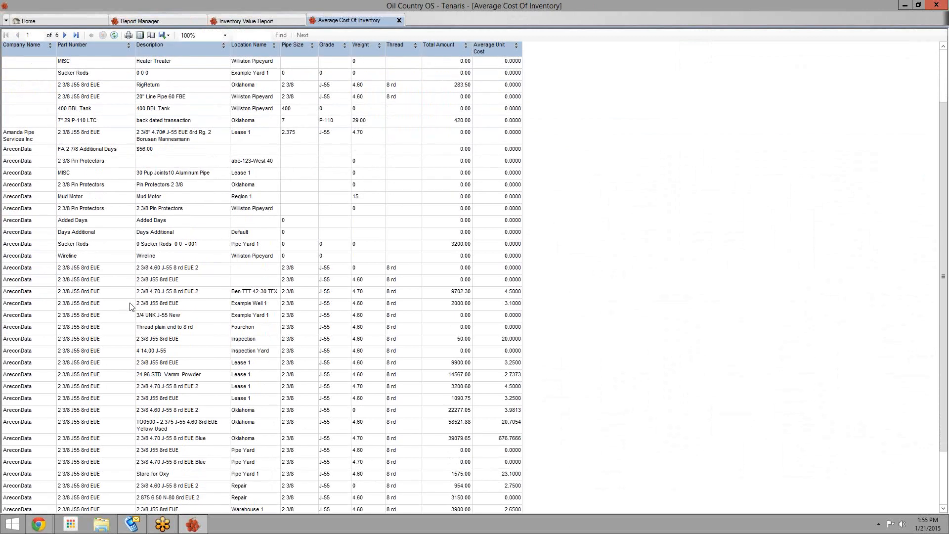
scroll(101, 311, down, 2)
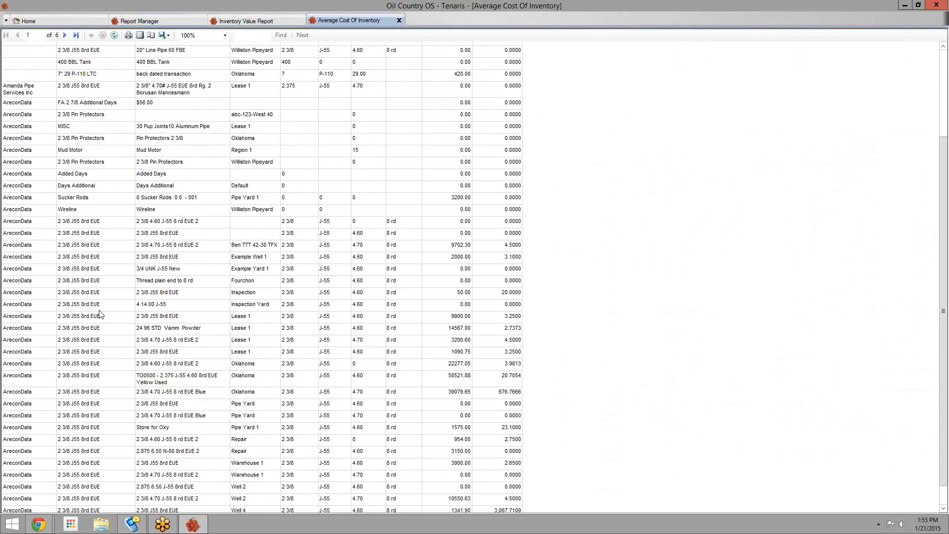
scroll(101, 314, up, 5)
scroll(101, 314, down, 3)
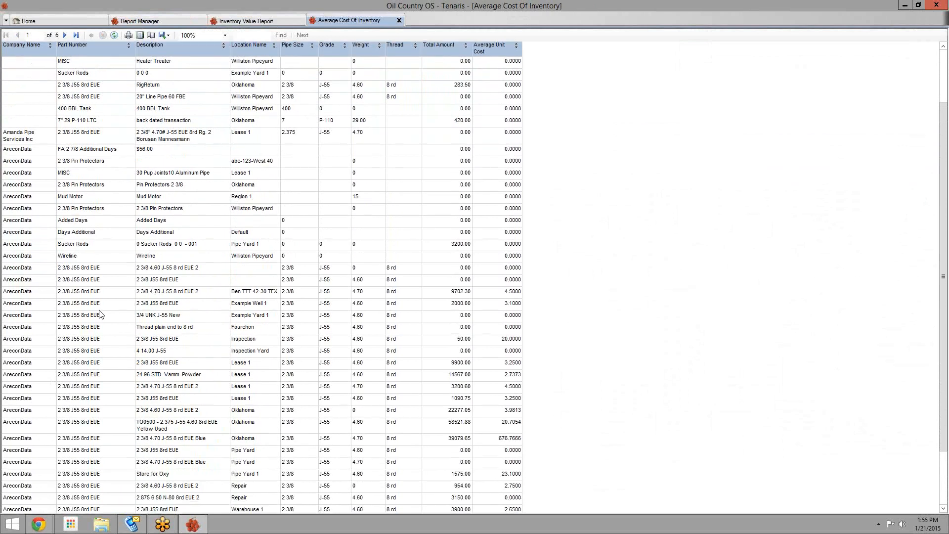
scroll(250, 325, down, 2)
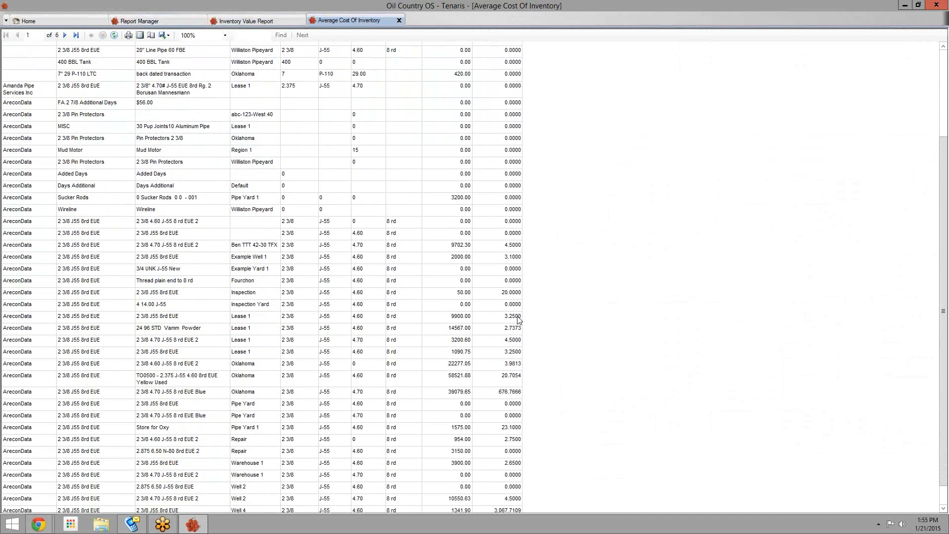
scroll(469, 343, down, 1)
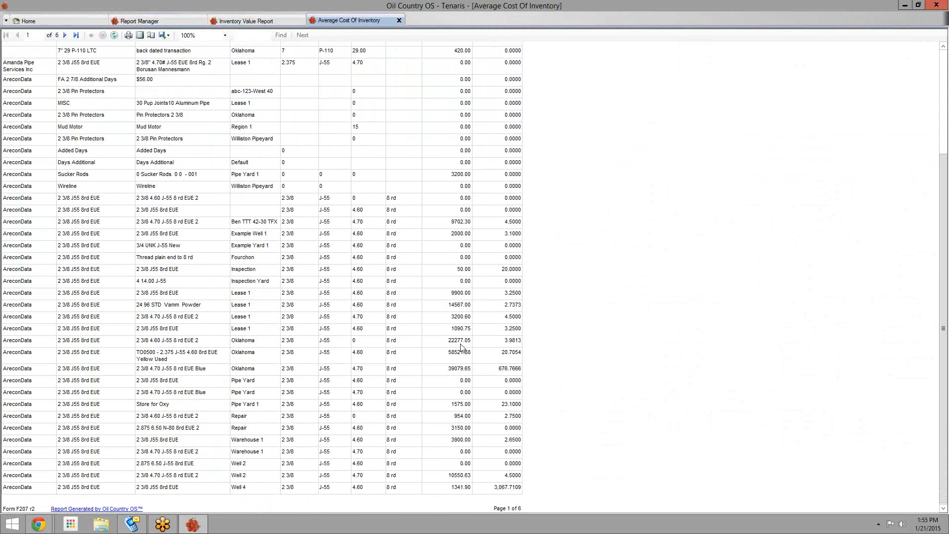
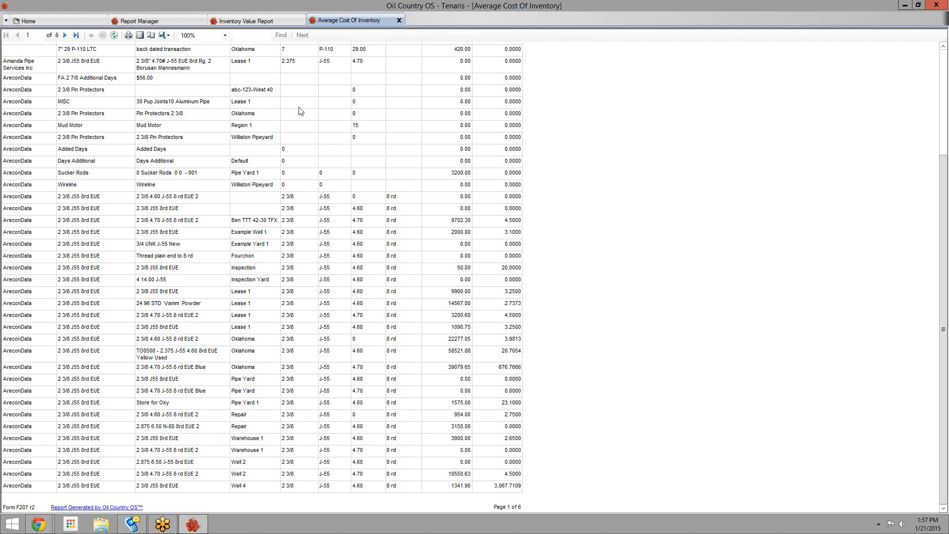
scroll(299, 113, up, 1)
scroll(301, 111, up, 3)
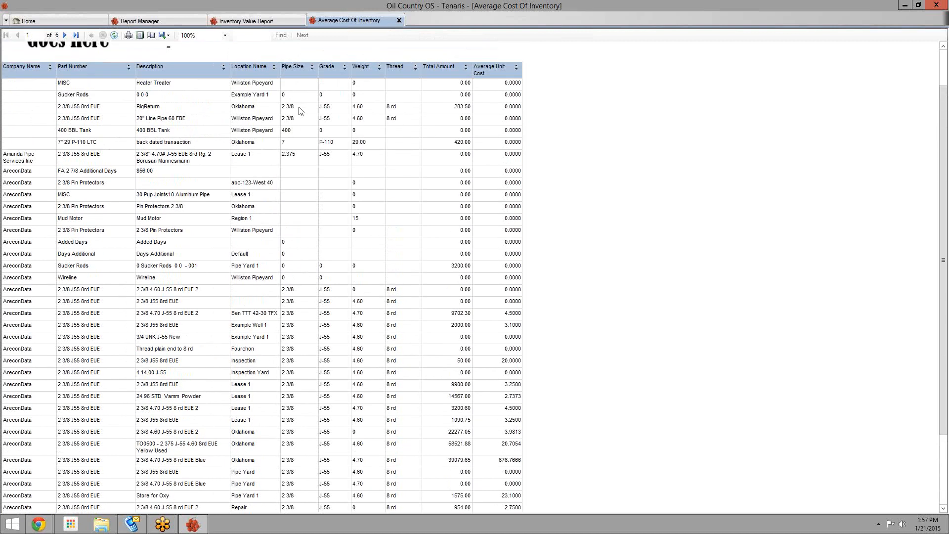
Step: Export the Average Cost Of Inventory report to Excel as Average Cost Of Inventory.xls in the desktop's ReportExports folder
click(168, 36)
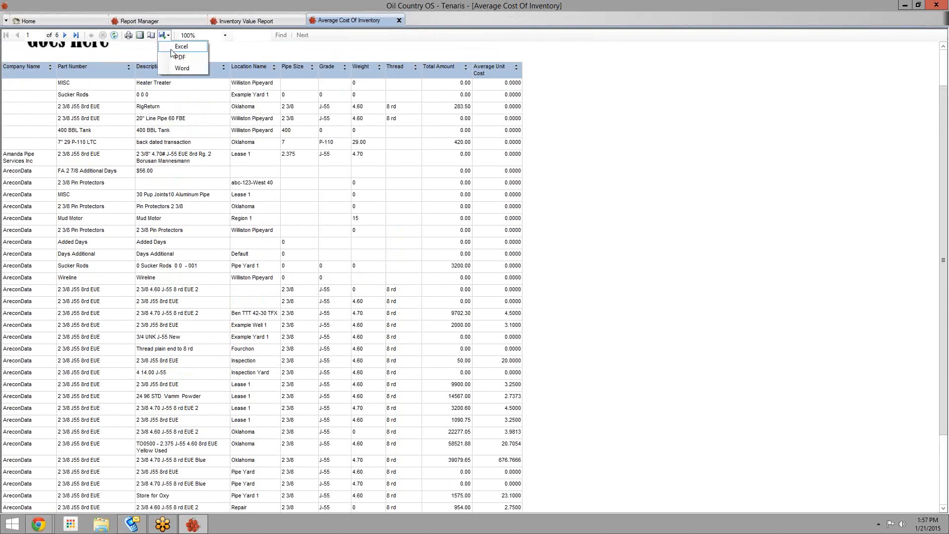
click(173, 48)
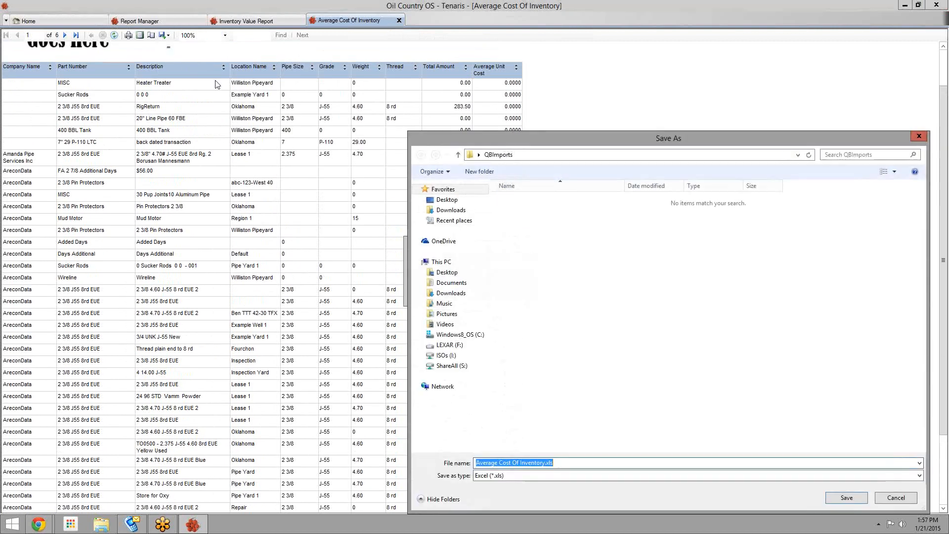
drag(486, 140, 402, 109)
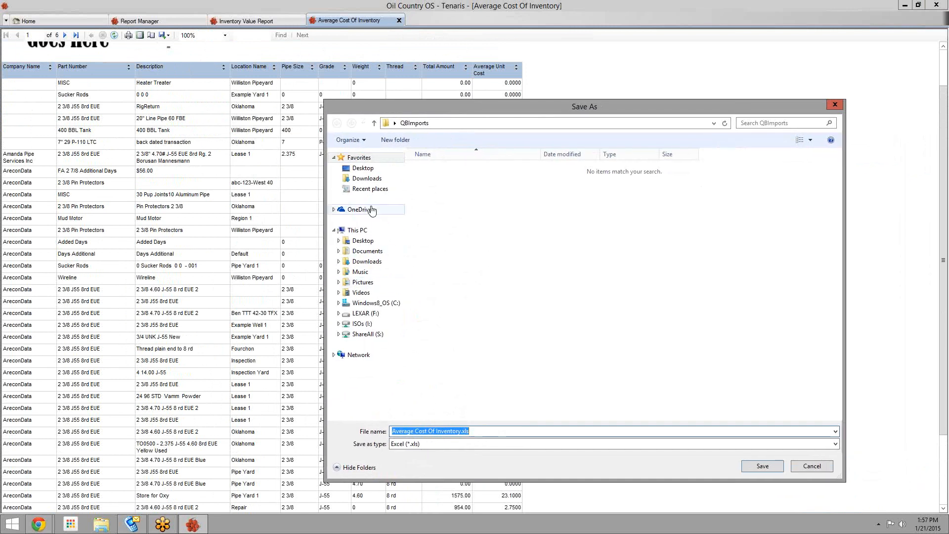
click(363, 169)
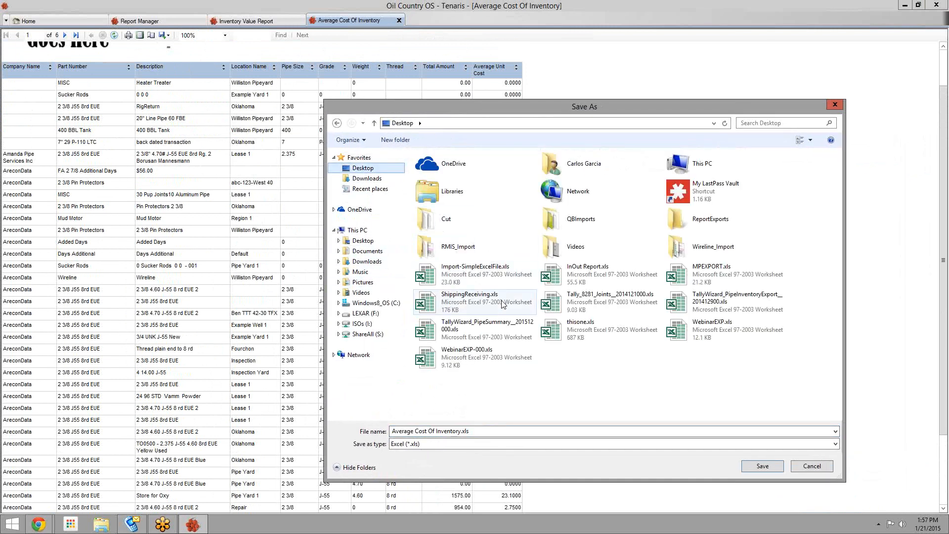
click(695, 223)
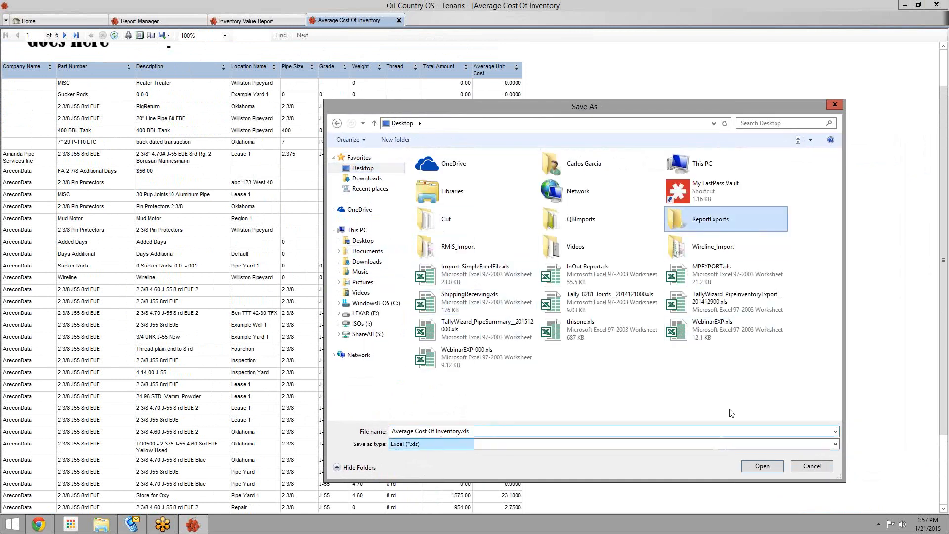
double_click(695, 222)
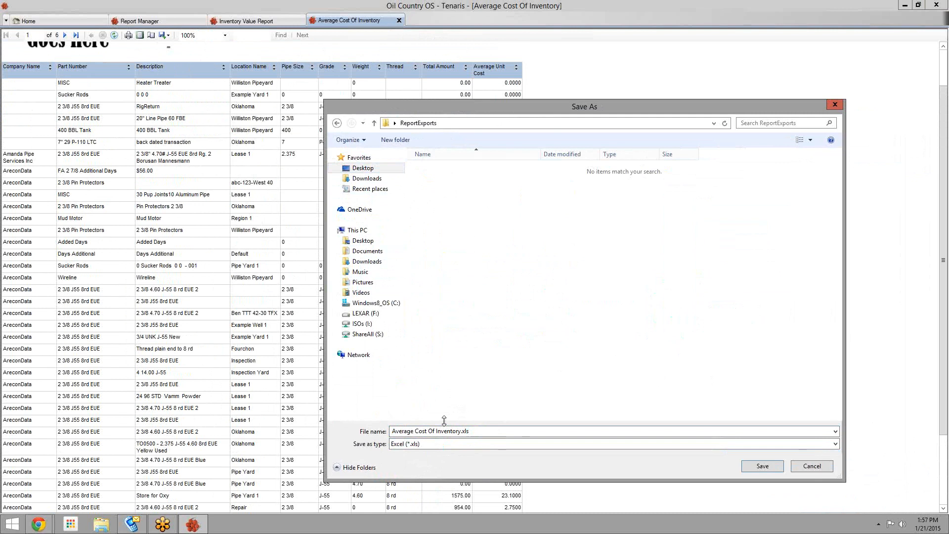
click(753, 469)
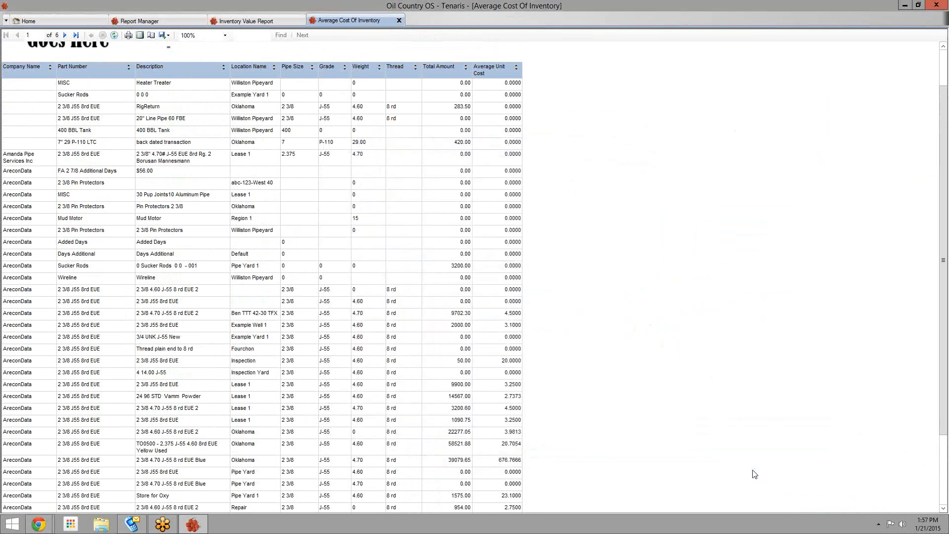
Step: Switch to File Explorer and open Average Cost Of Inventory.xls from the desktop's ReportExports folder in Excel
click(99, 521)
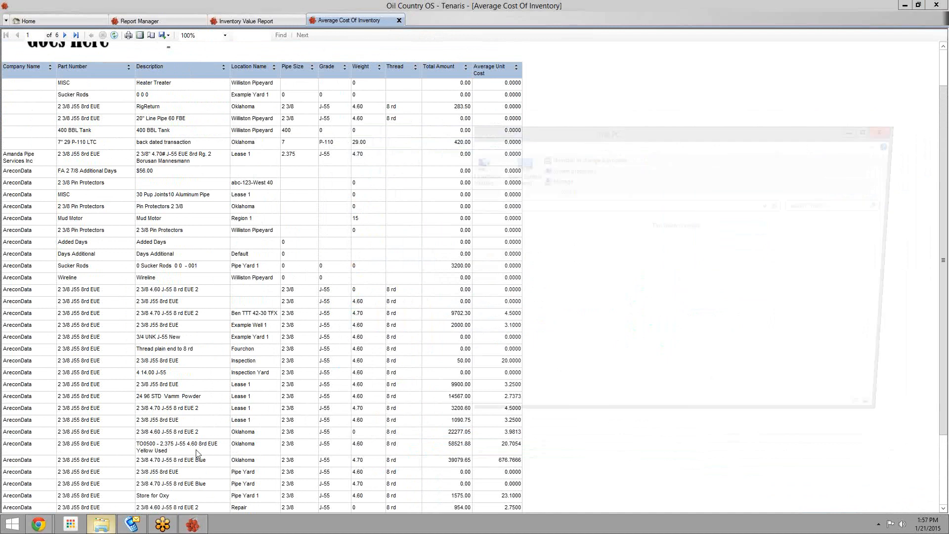
double_click(488, 247)
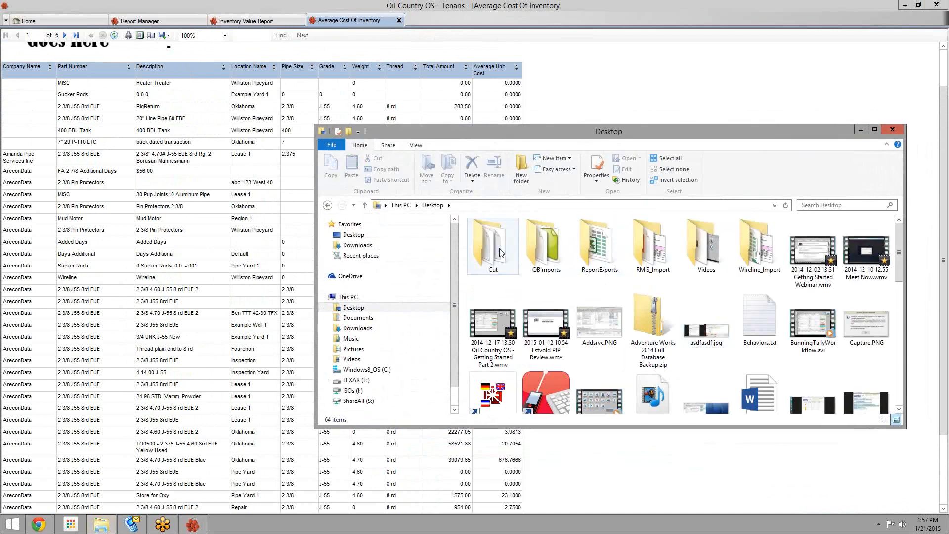
click(616, 258)
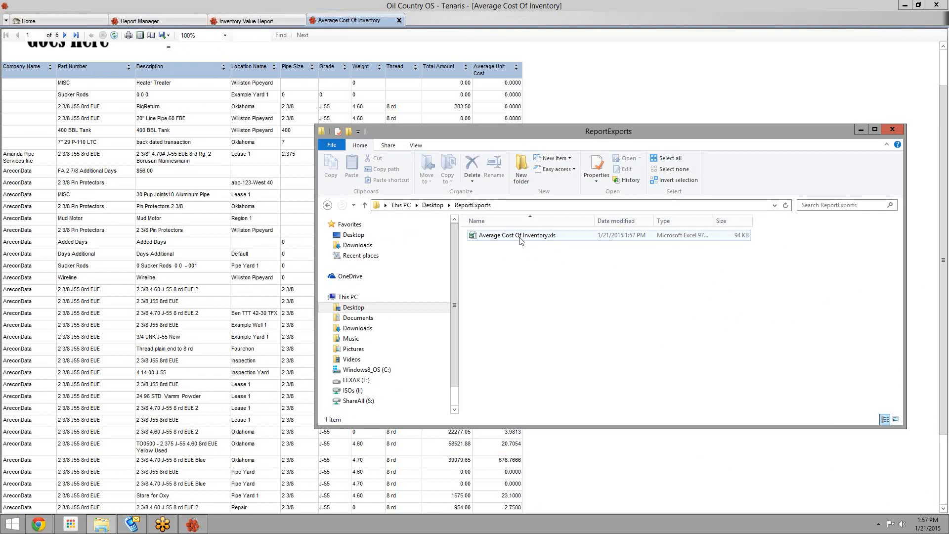
double_click(522, 236)
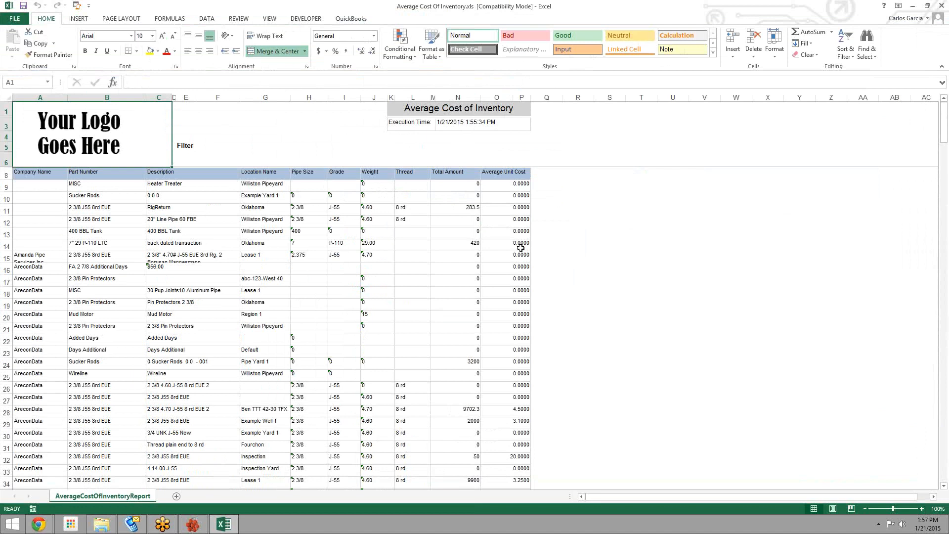
Step: Review the exported inventory cost rows through the end of the sheet and back to the header, and take the workbook window out of full-screen size
scroll(521, 248, down, 1)
scroll(521, 248, down, 5)
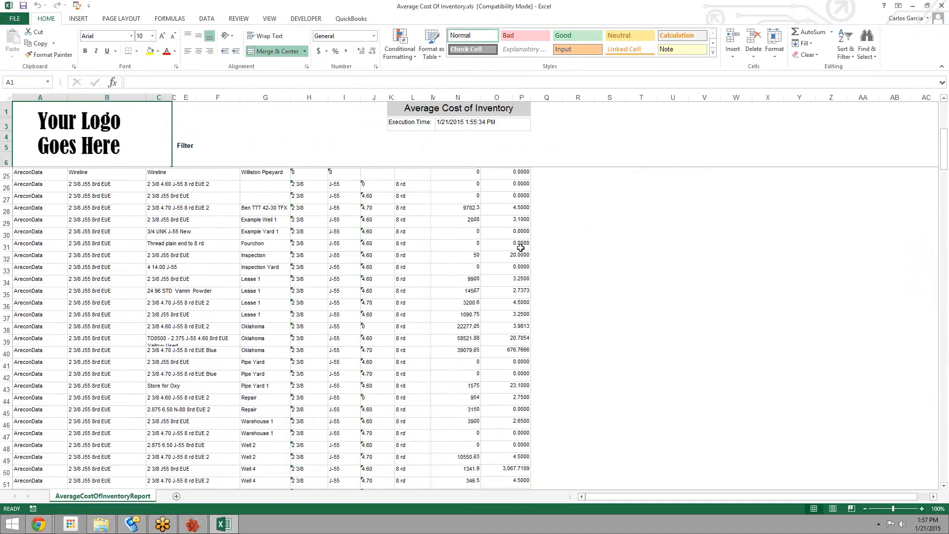
scroll(522, 247, down, 5)
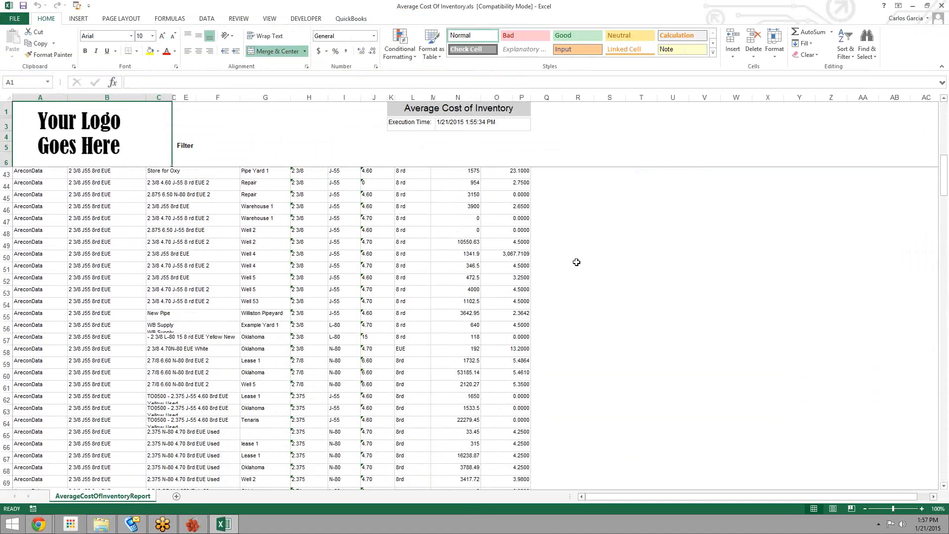
scroll(577, 259, down, 5)
scroll(576, 264, down, 11)
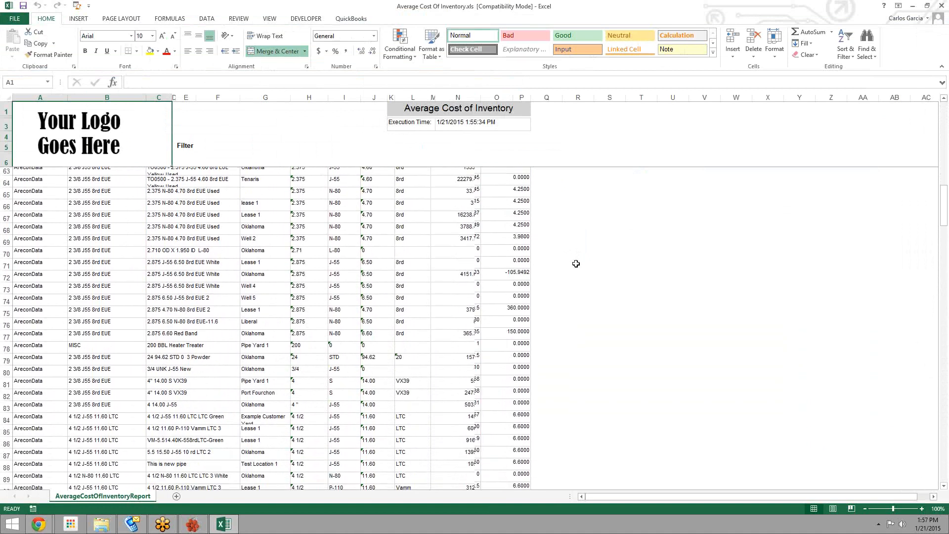
scroll(576, 263, down, 13)
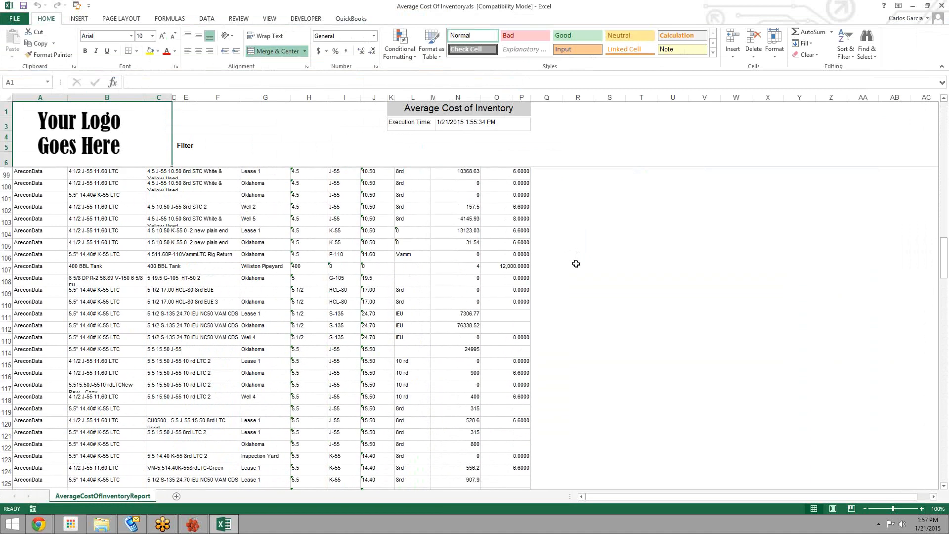
scroll(576, 264, down, 10)
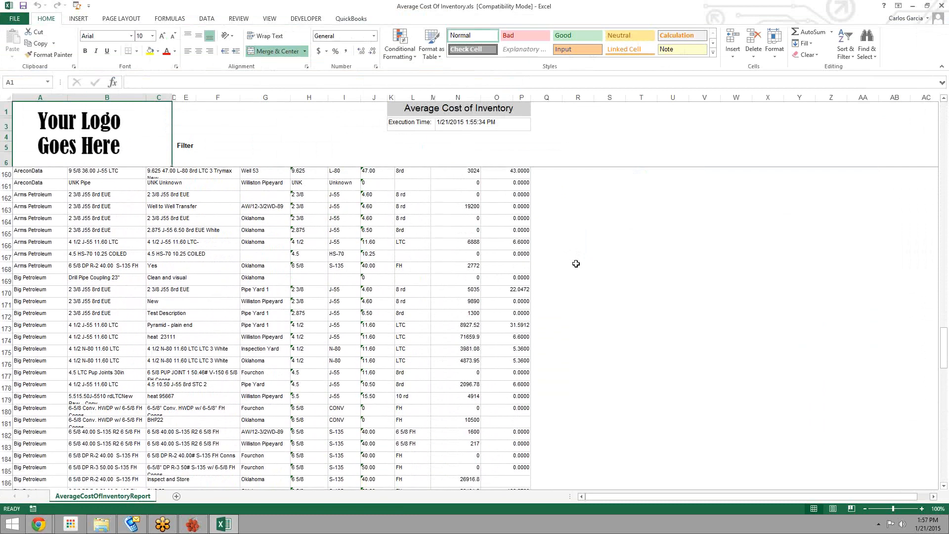
scroll(576, 263, down, 12)
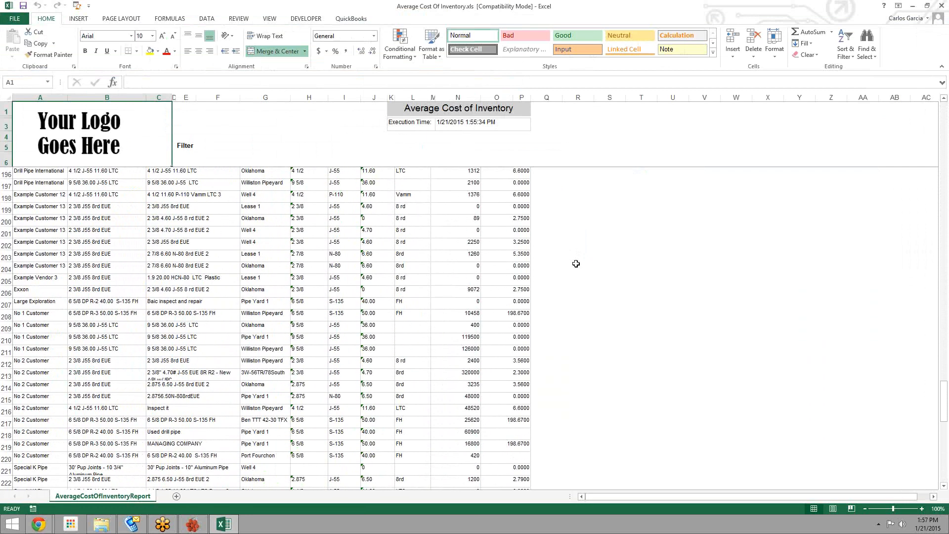
scroll(576, 263, down, 9)
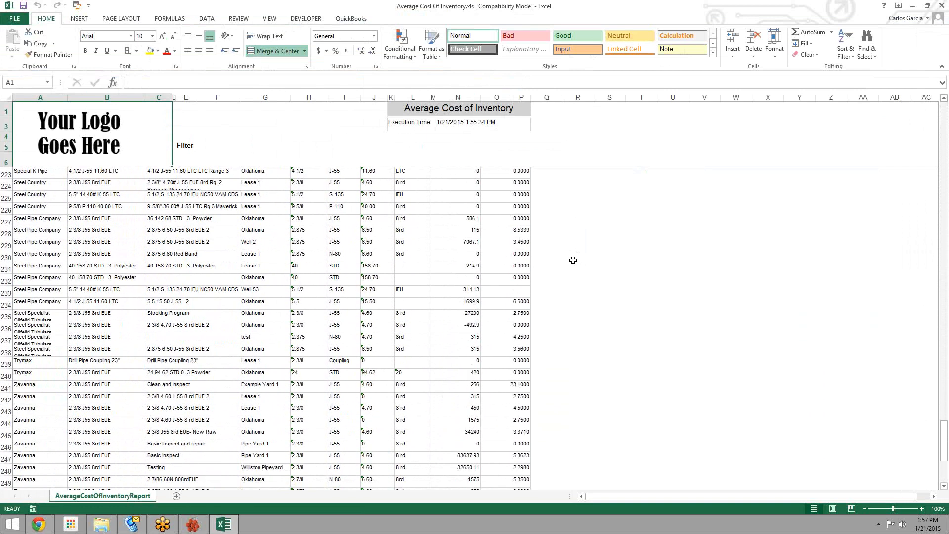
scroll(573, 261, down, 6)
scroll(572, 261, down, 2)
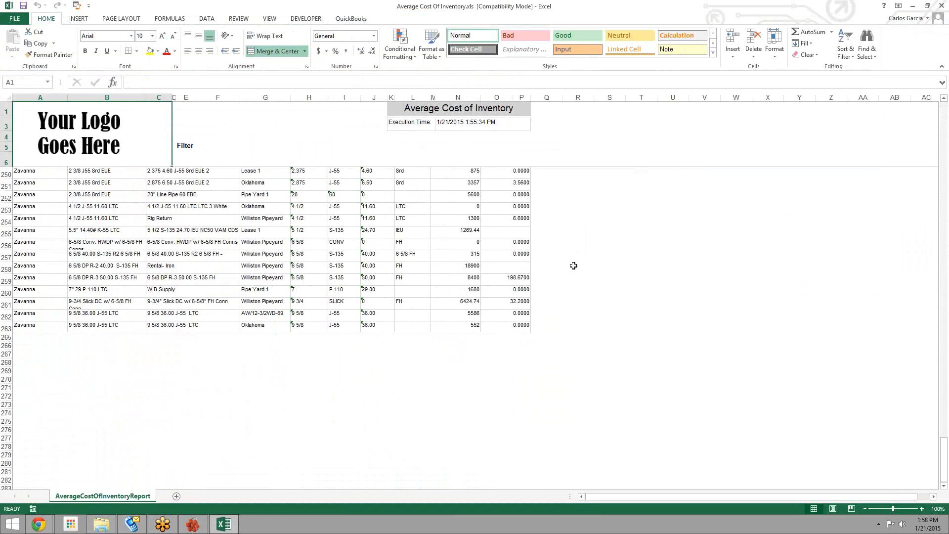
scroll(586, 337, up, 1)
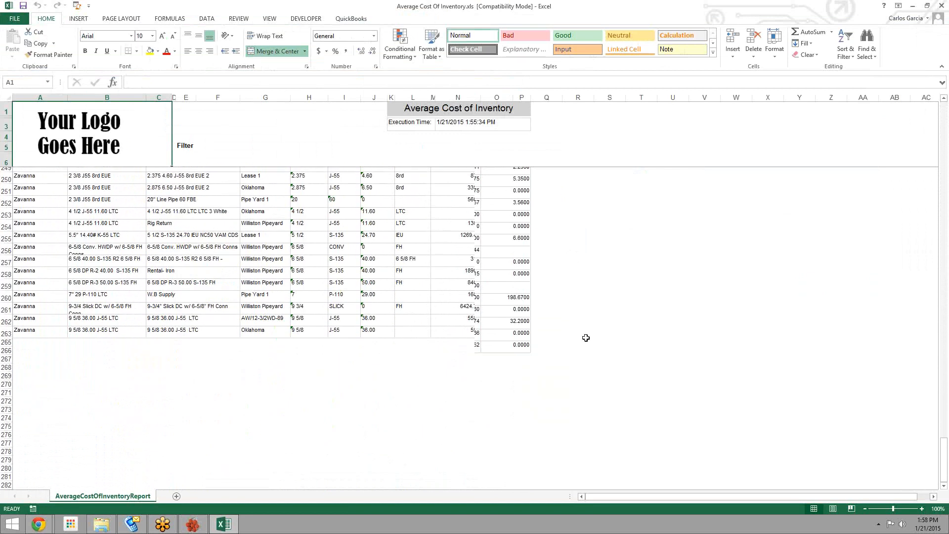
scroll(585, 338, up, 20)
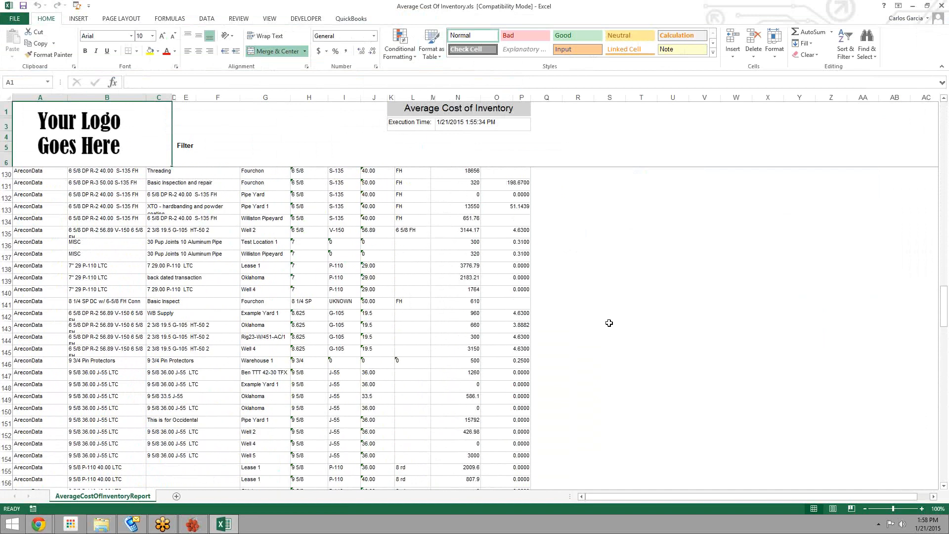
scroll(609, 323, up, 20)
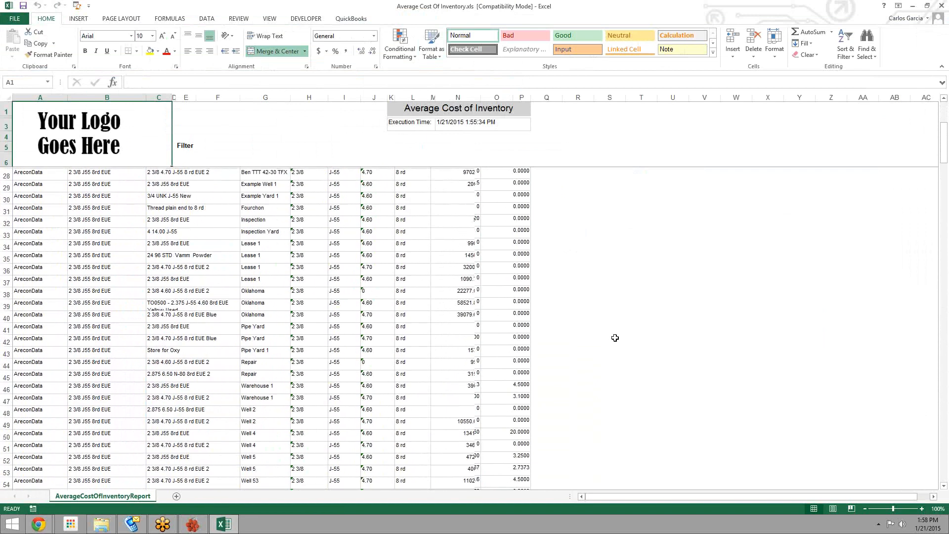
scroll(615, 337, up, 7)
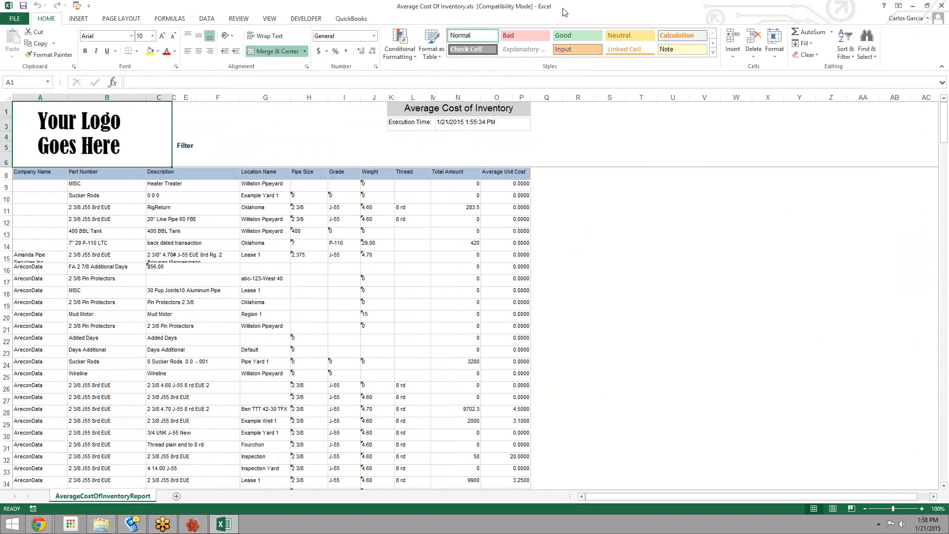
drag(566, 12, 523, 64)
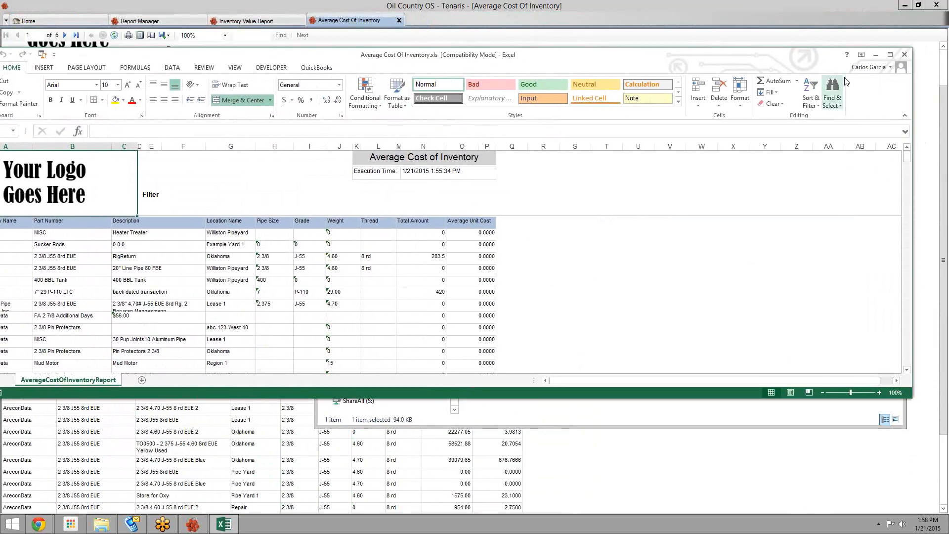
Step: Close the exported workbook, the ReportExports folder window, and the open Average Cost Of Inventory and Inventory Value reports
click(906, 53)
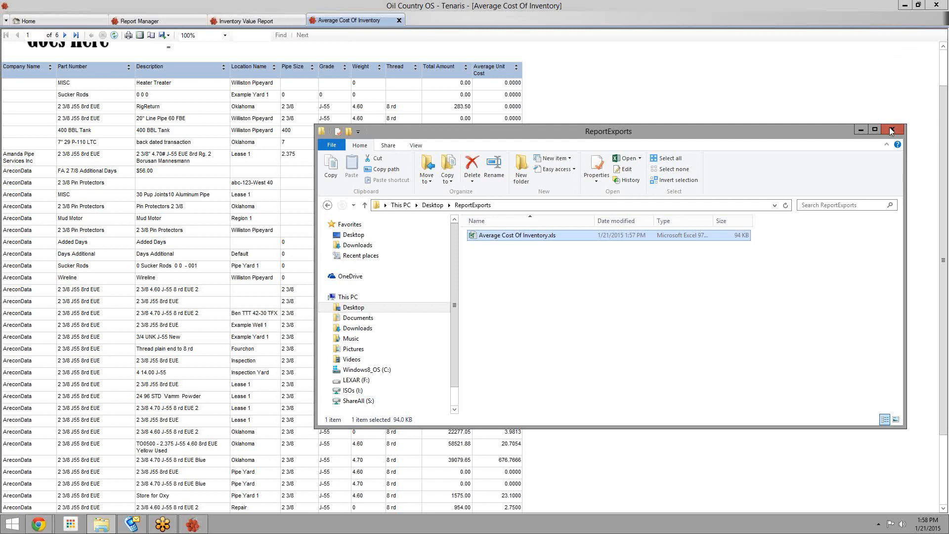
click(890, 128)
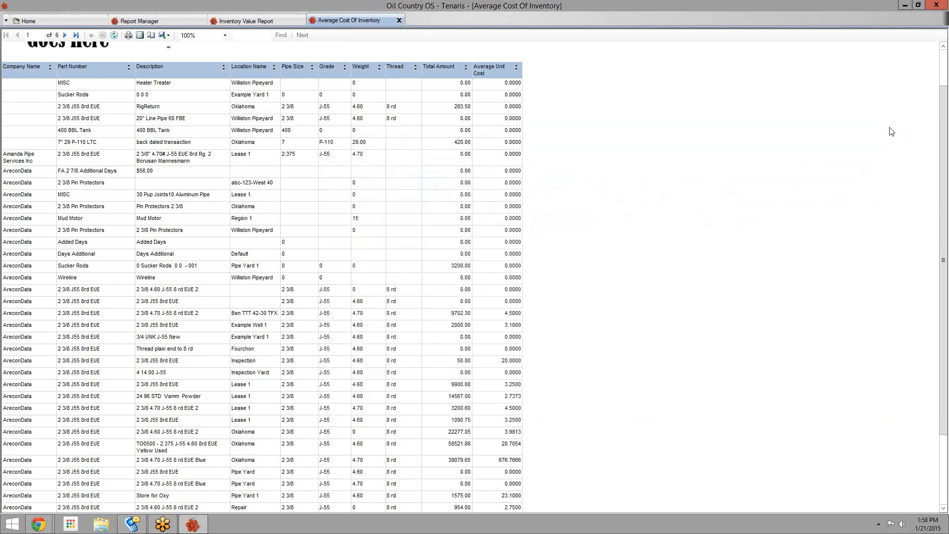
click(399, 21)
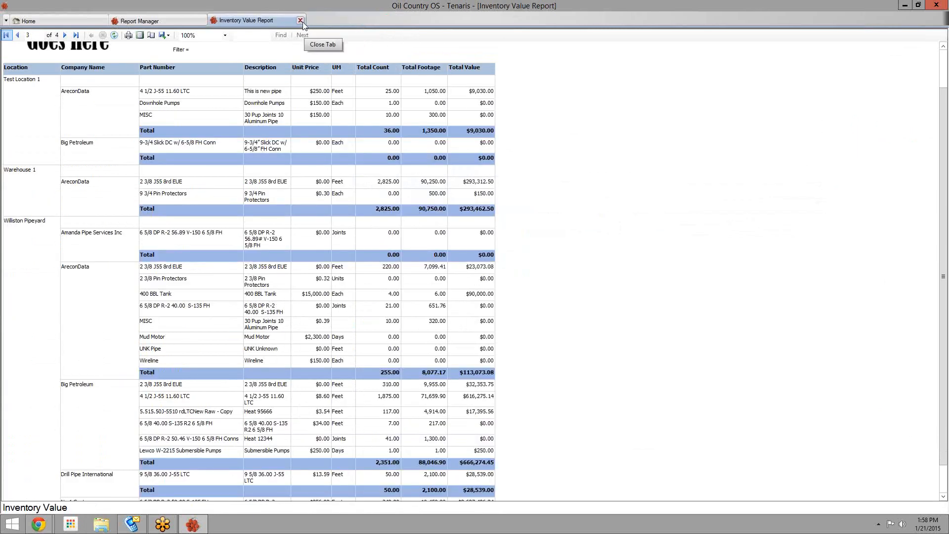
click(300, 21)
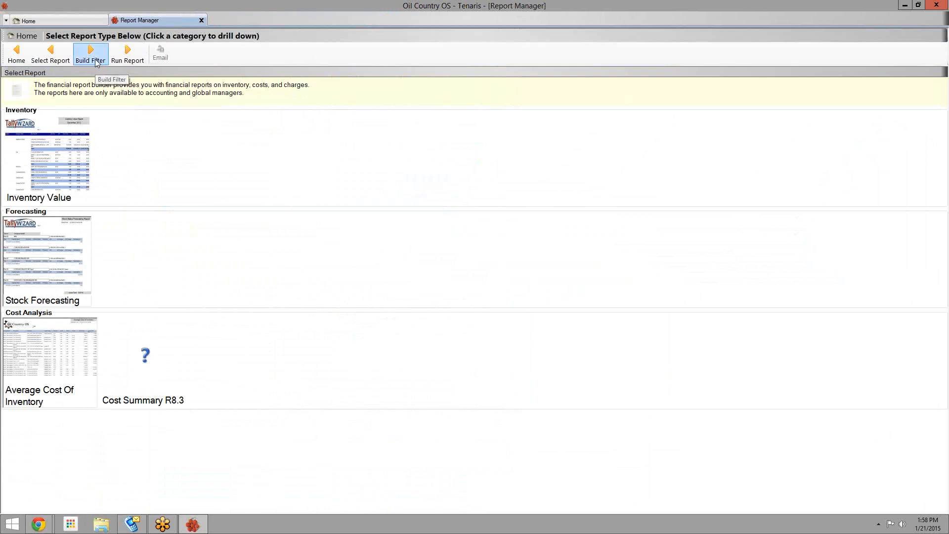
Step: Run the Average Cost Of Inventory report again without a filter and review the costs on its first two pages
click(123, 58)
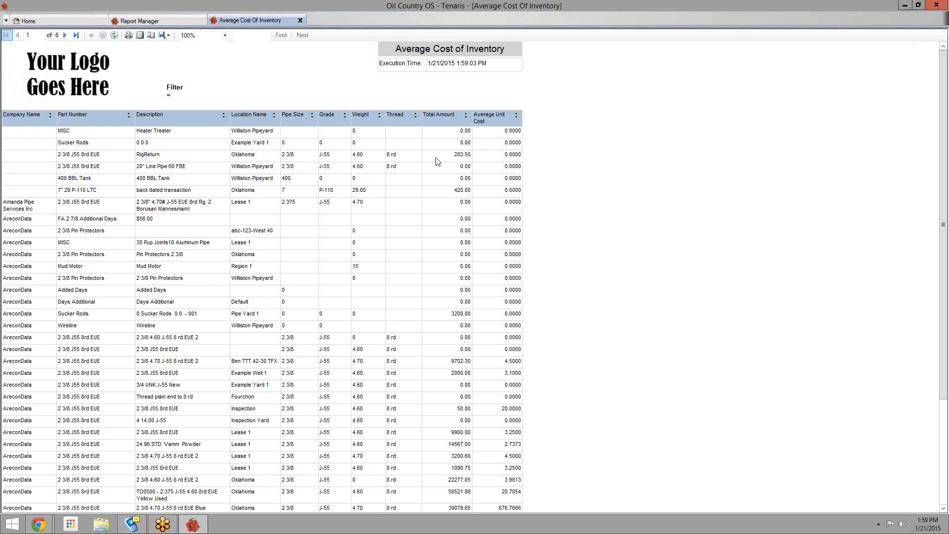
scroll(601, 244, down, 2)
scroll(601, 244, down, 10)
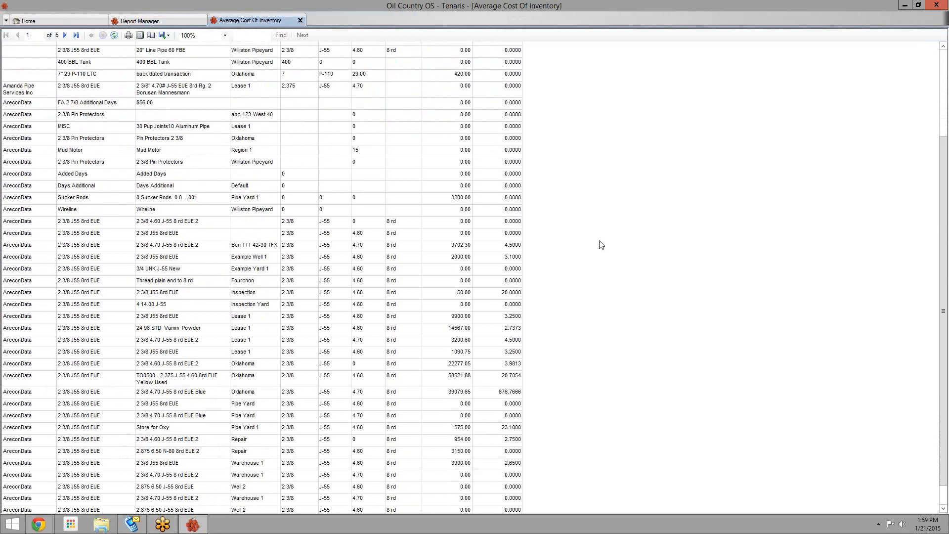
scroll(601, 244, down, 4)
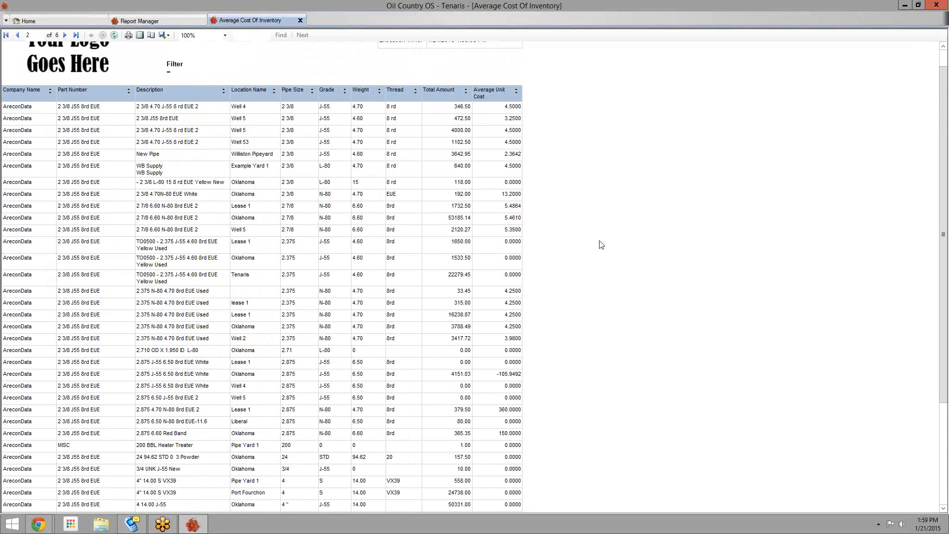
scroll(601, 244, down, 3)
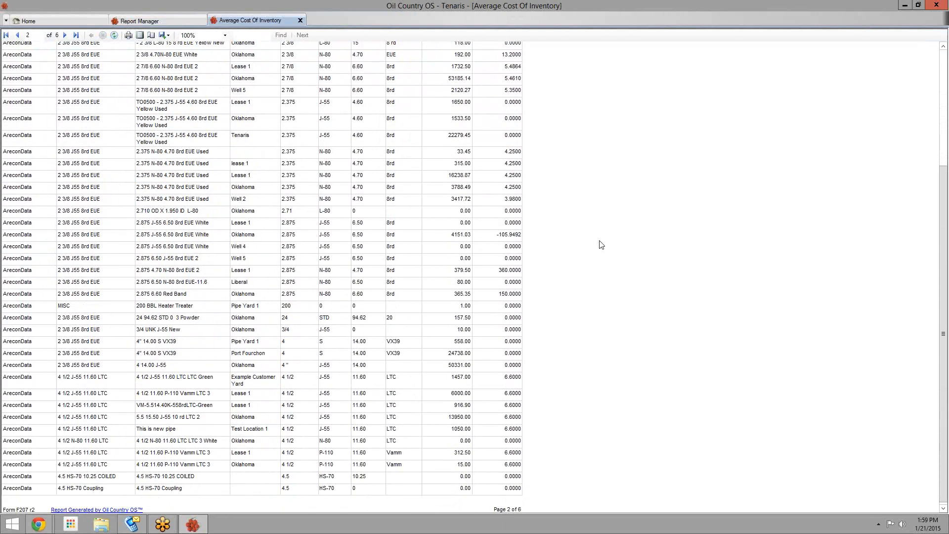
scroll(600, 244, up, 6)
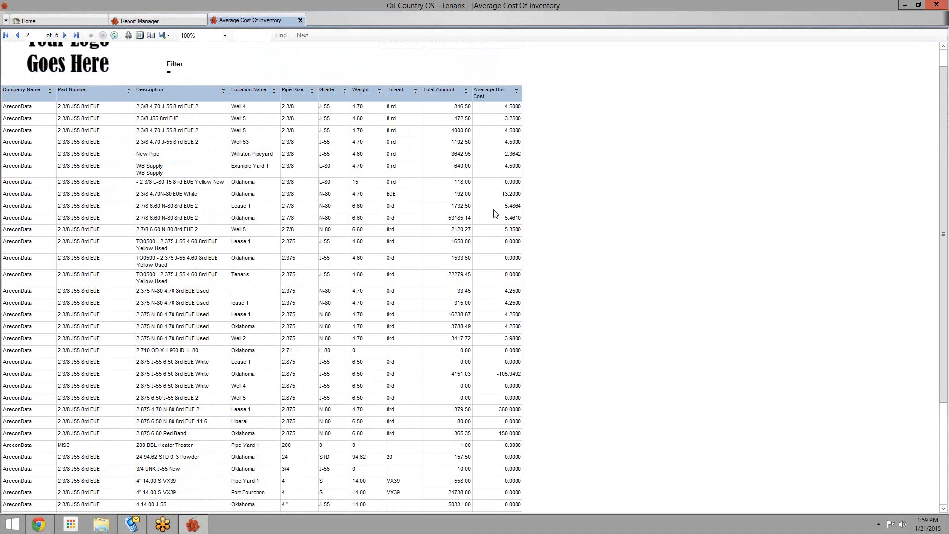
Step: Examine the total amounts and average unit costs by company, part number and location on pages 3 to 6 of the report
scroll(541, 253, down, 4)
scroll(542, 249, down, 8)
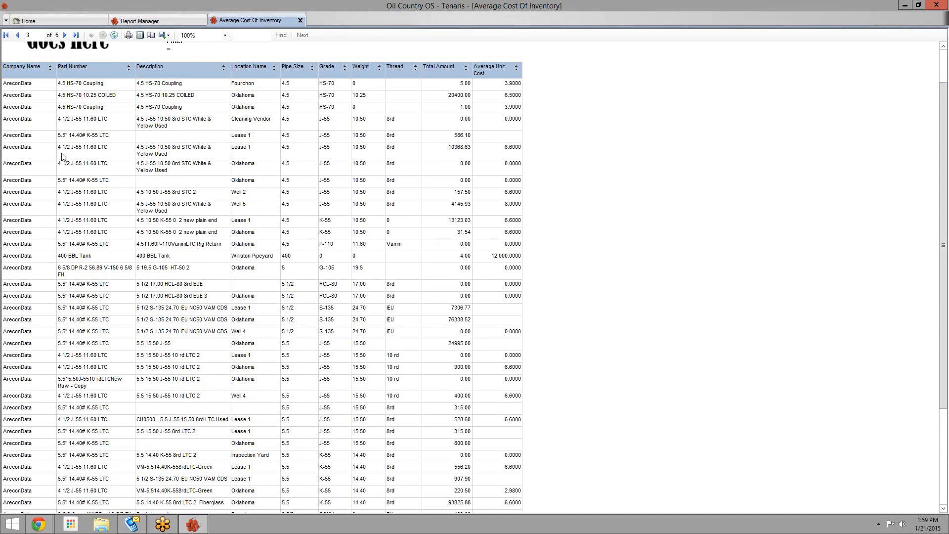
scroll(672, 272, down, 3)
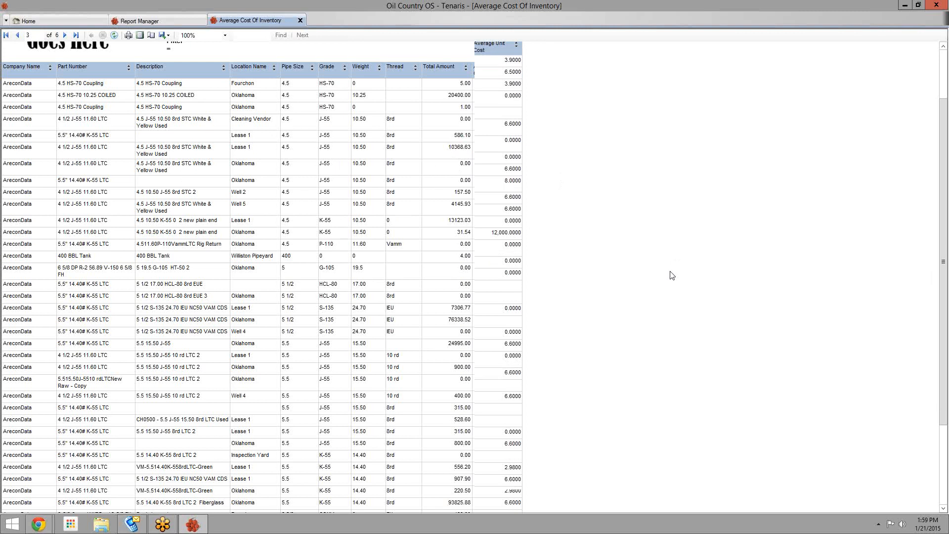
scroll(672, 275, down, 10)
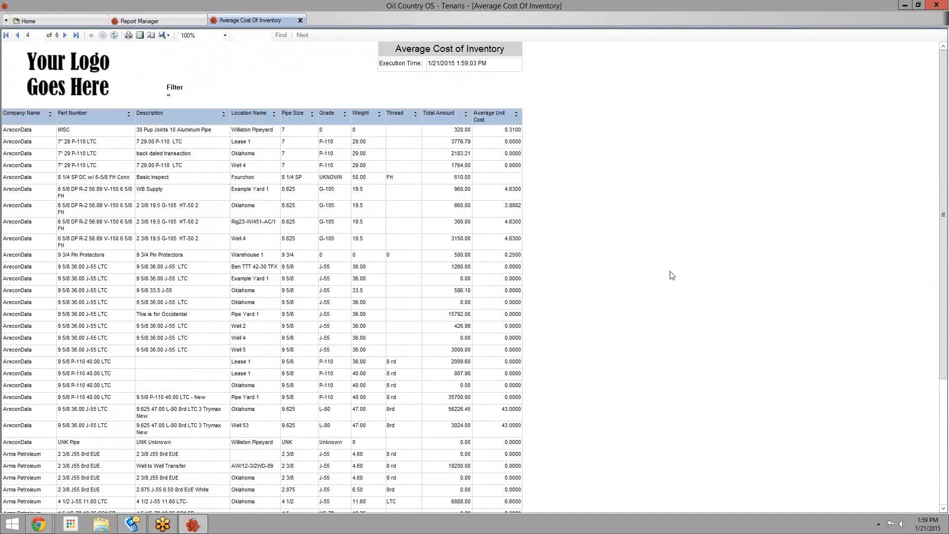
scroll(673, 275, down, 1)
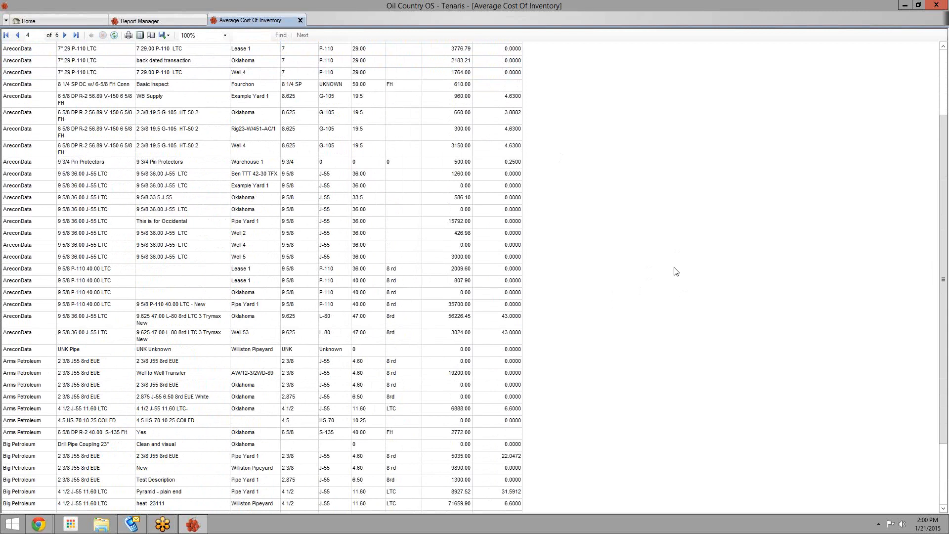
scroll(642, 291, down, 4)
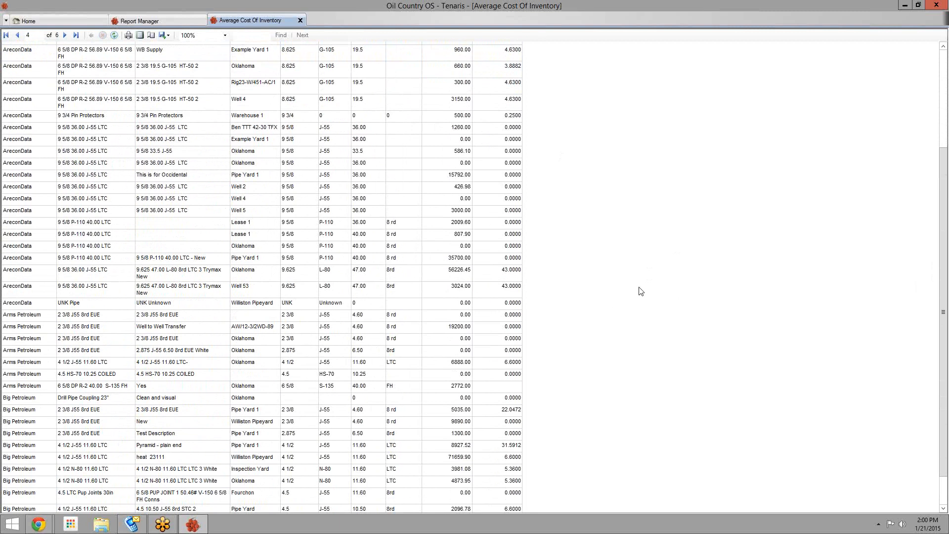
scroll(641, 291, down, 5)
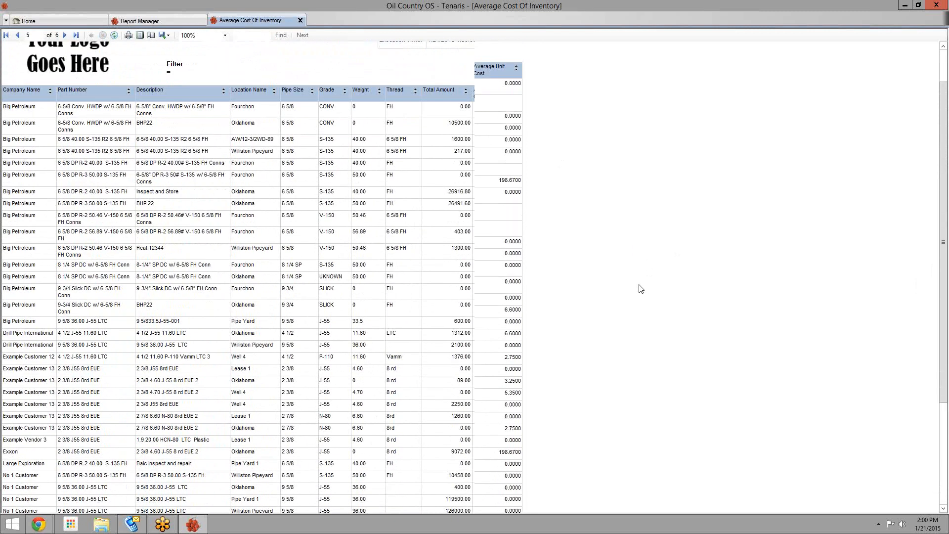
scroll(641, 286, down, 7)
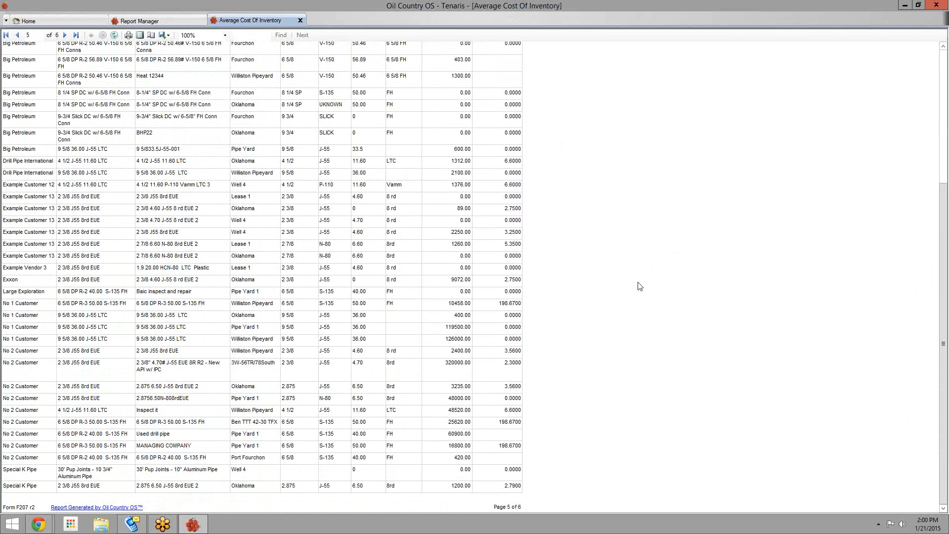
scroll(640, 286, down, 3)
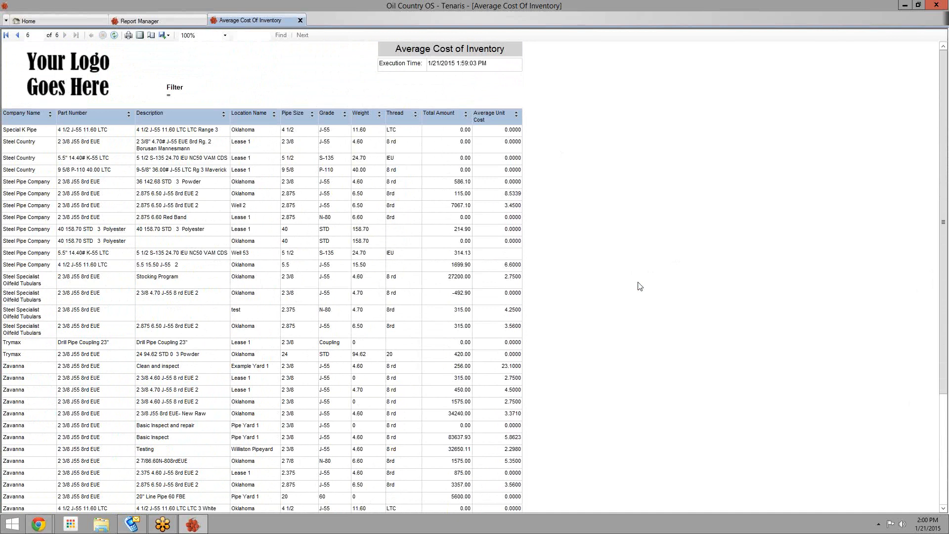
scroll(641, 287, down, 1)
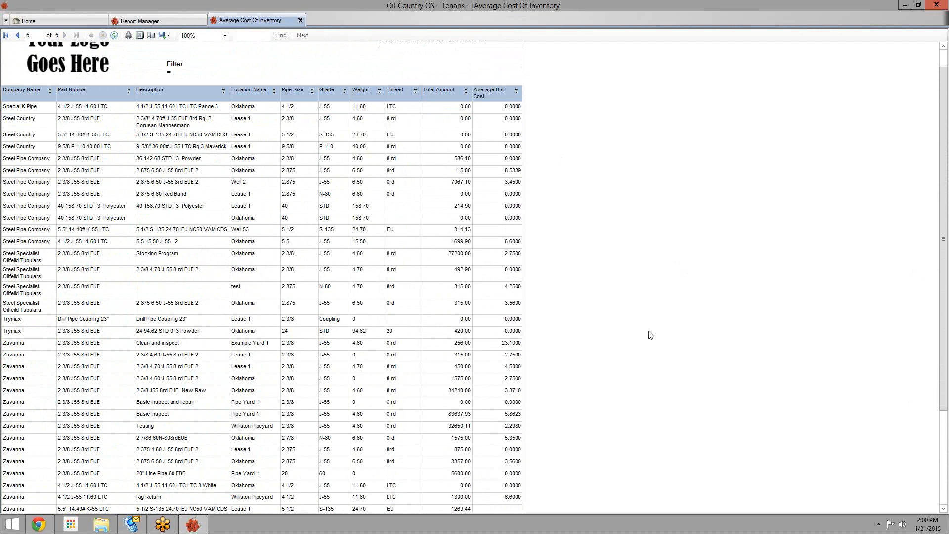
scroll(624, 331, down, 5)
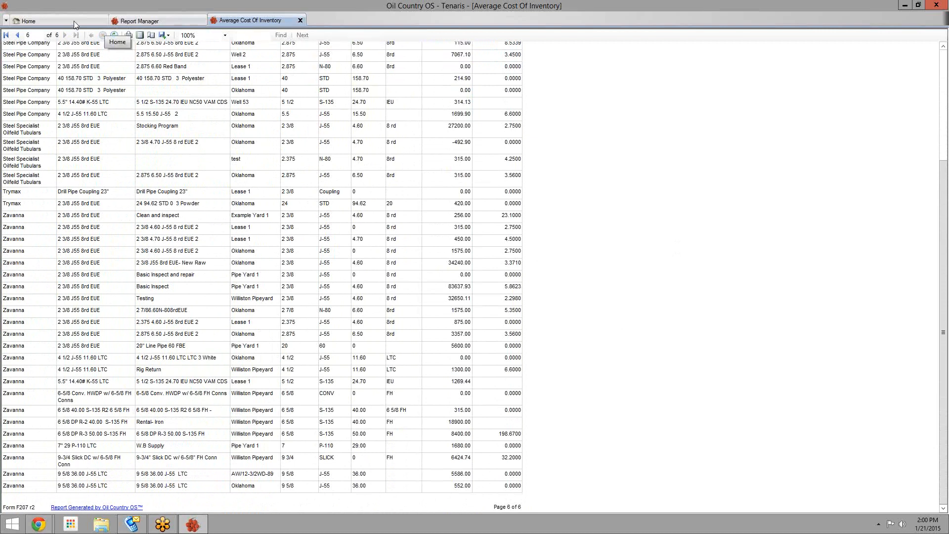
scroll(237, 30, up, 4)
Step: Filter the Average Cost Of Inventory report by part number 2 3/8 J55 8rd EUE and run it
click(162, 22)
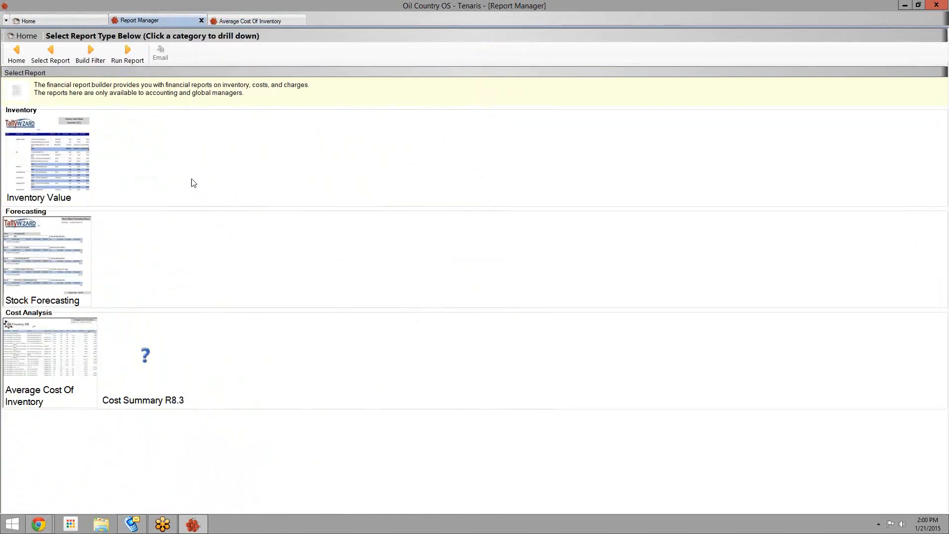
click(99, 62)
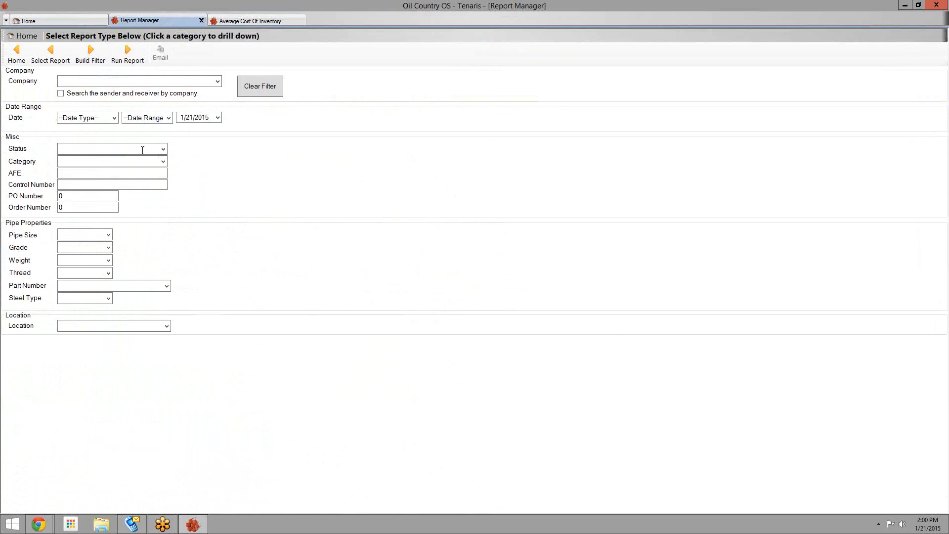
click(167, 285)
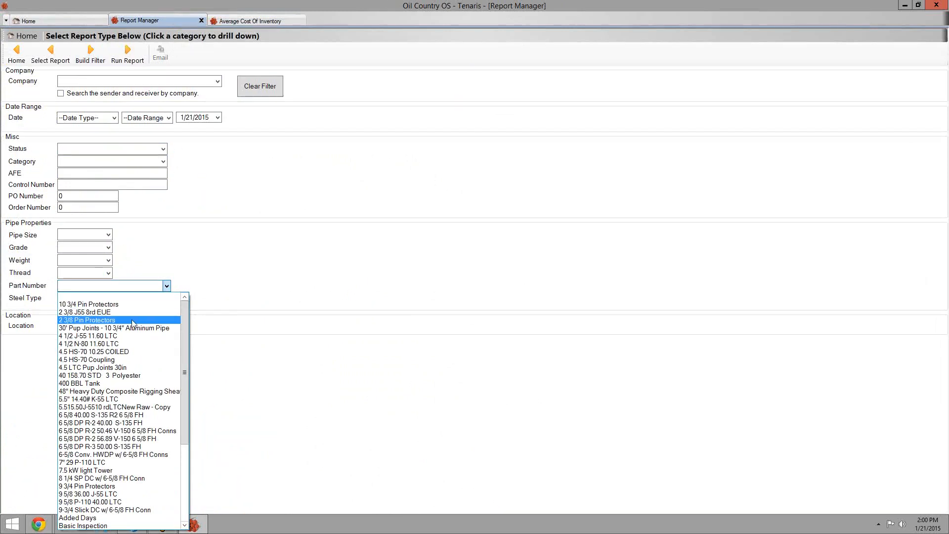
click(128, 311)
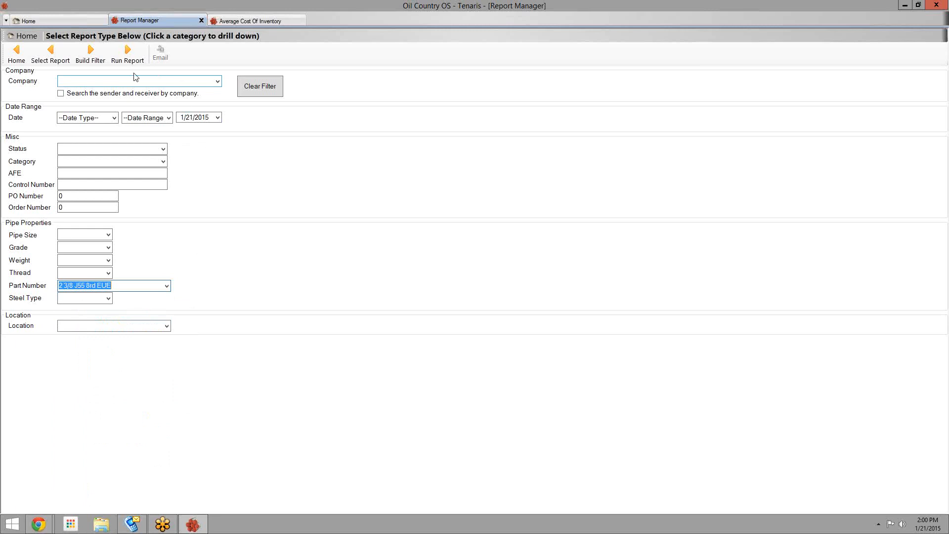
click(128, 56)
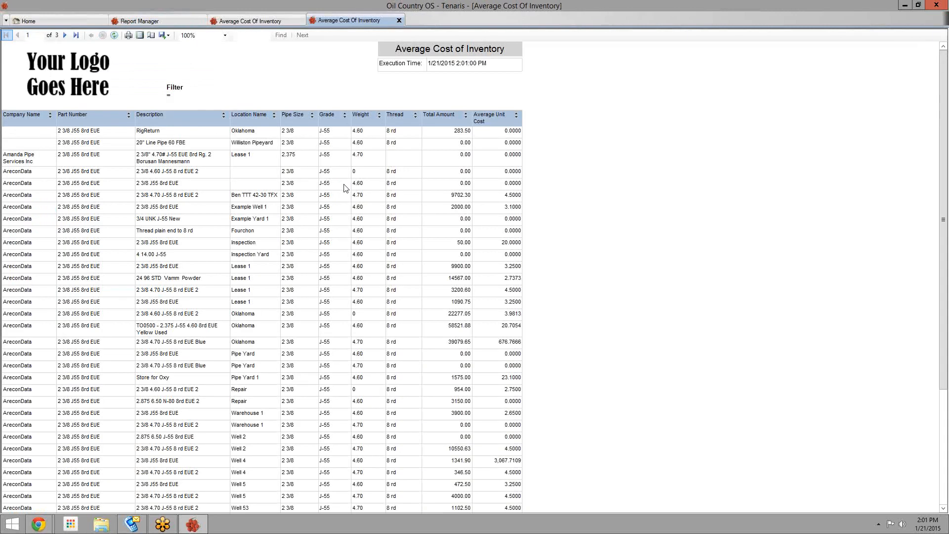
Step: Review the filtered part's costs on the first two pages, and close both Average Cost Of Inventory reports
scroll(611, 271, down, 2)
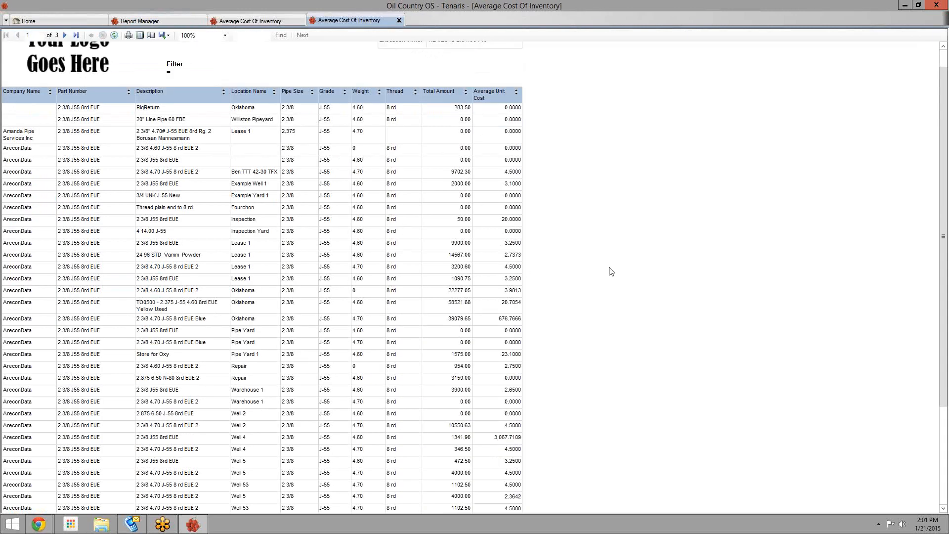
scroll(612, 271, down, 1)
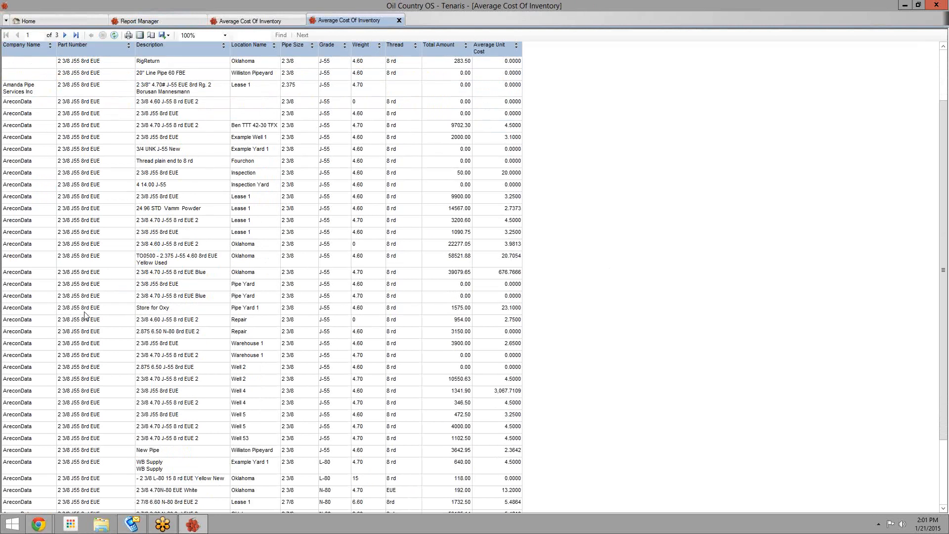
scroll(163, 318, up, 2)
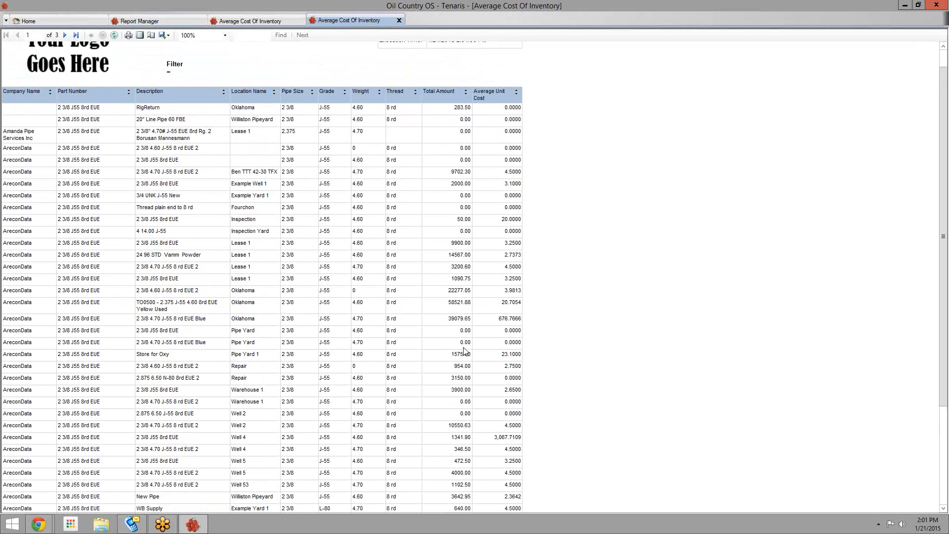
scroll(464, 351, up, 1)
scroll(464, 351, down, 10)
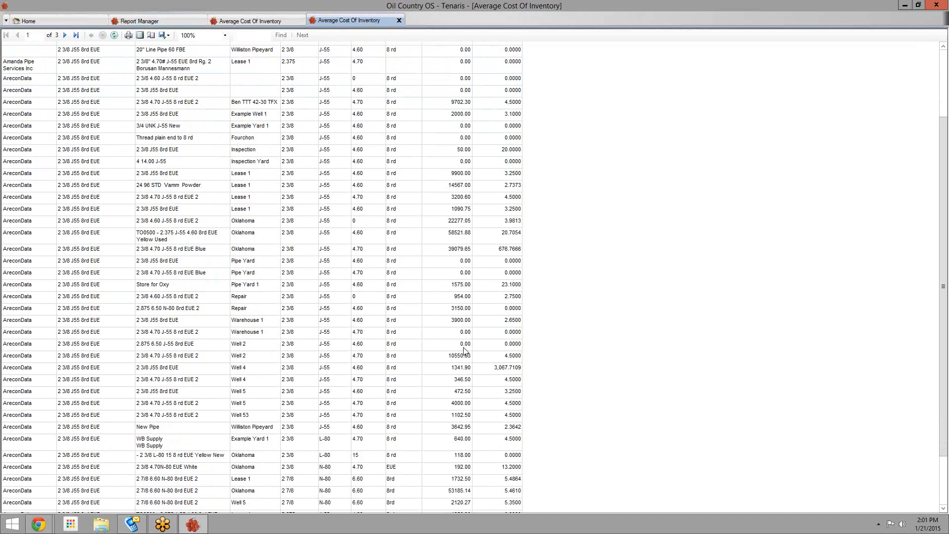
scroll(465, 352, down, 1)
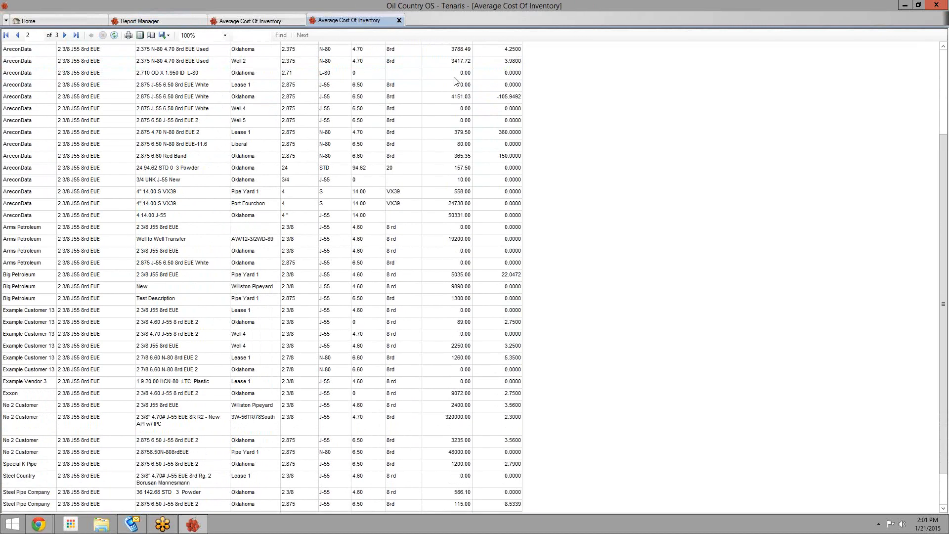
click(399, 20)
click(301, 20)
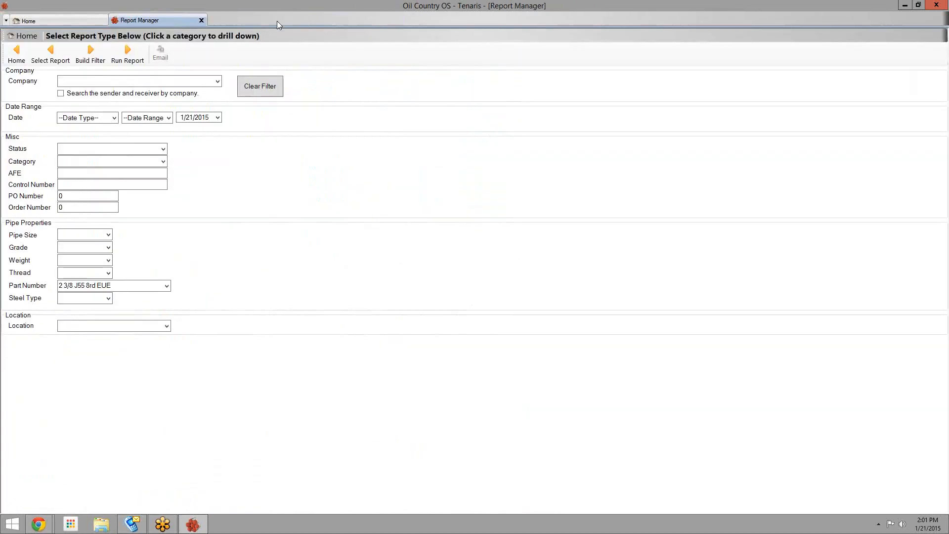
Step: Run the Stock Forecasting report from the Finance category and look through its pages back to the first one
click(17, 51)
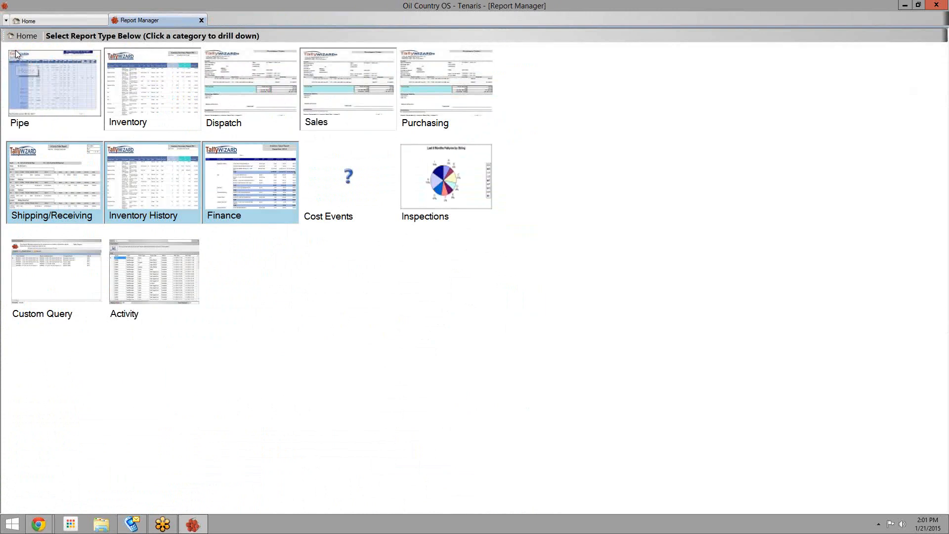
click(225, 182)
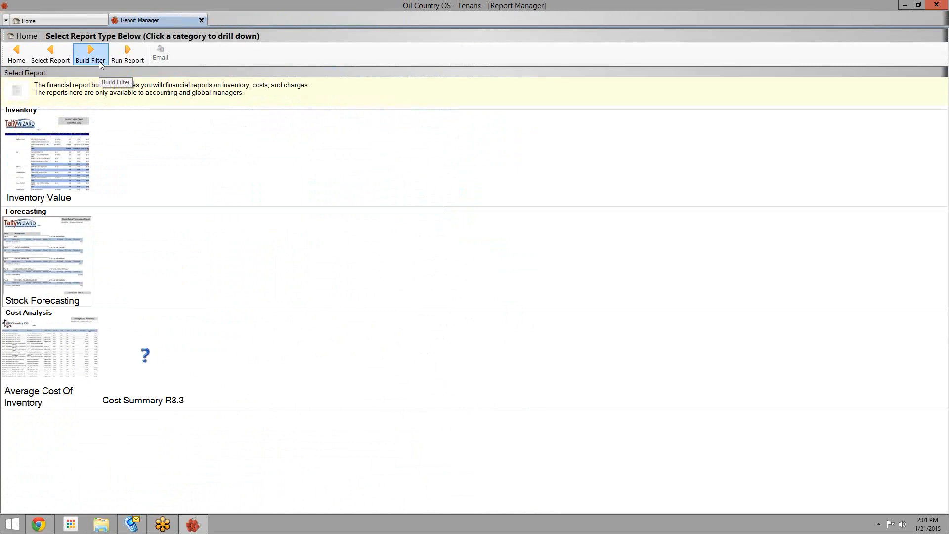
click(125, 60)
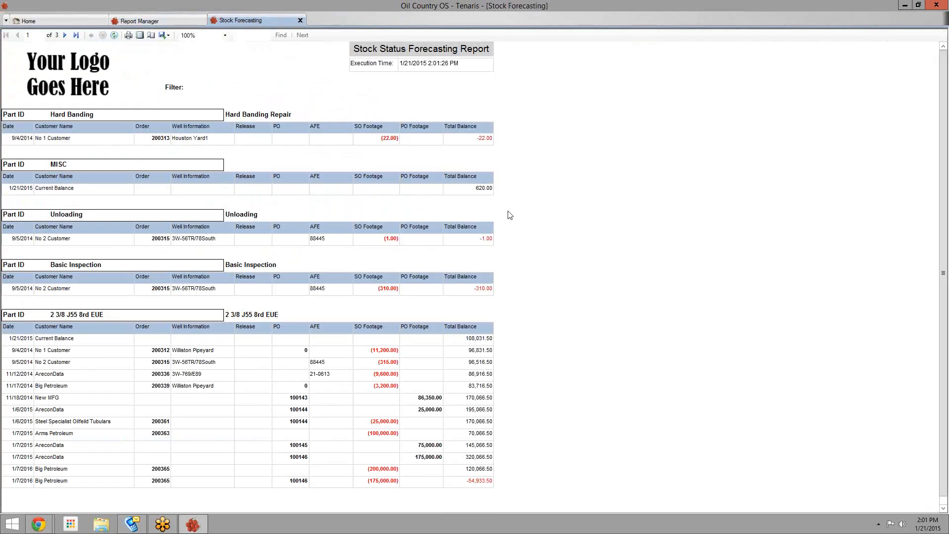
scroll(508, 212, down, 6)
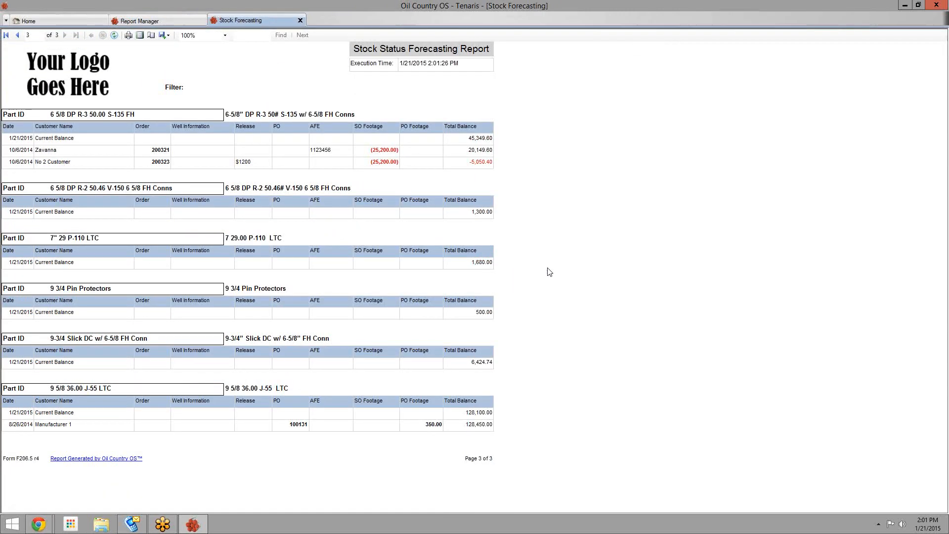
scroll(546, 269, up, 6)
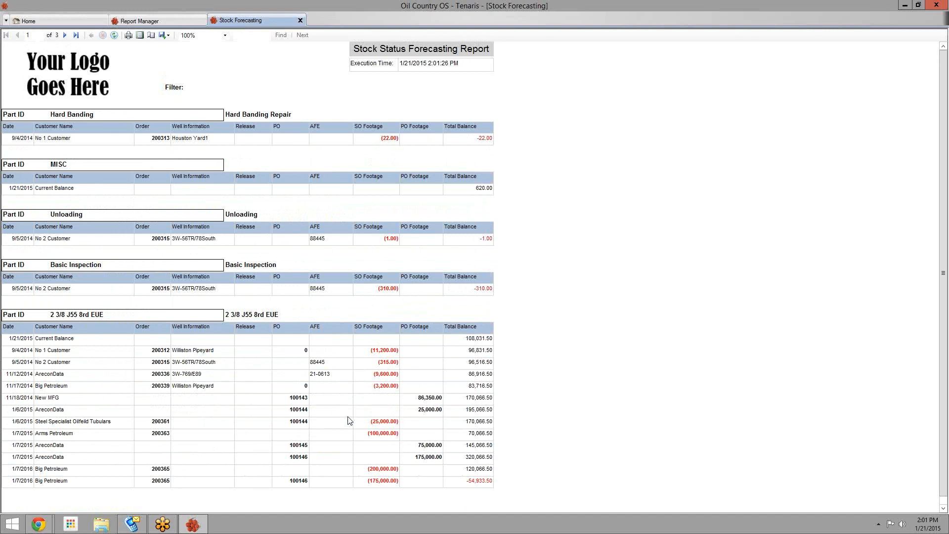
Step: Export the Stock Forecasting report to Excel as Stock Forecasting.xls in the ReportExports folder
scroll(492, 426, down, 10)
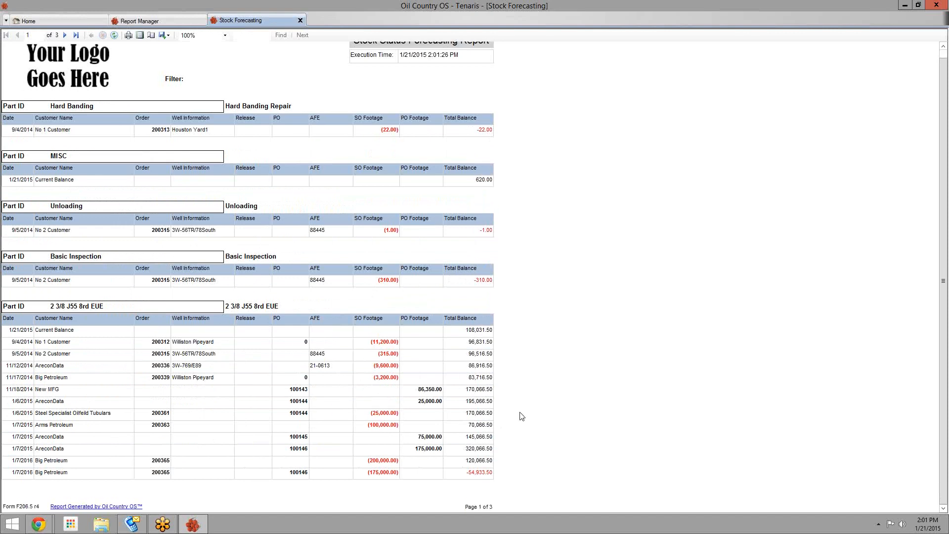
scroll(261, 83, up, 5)
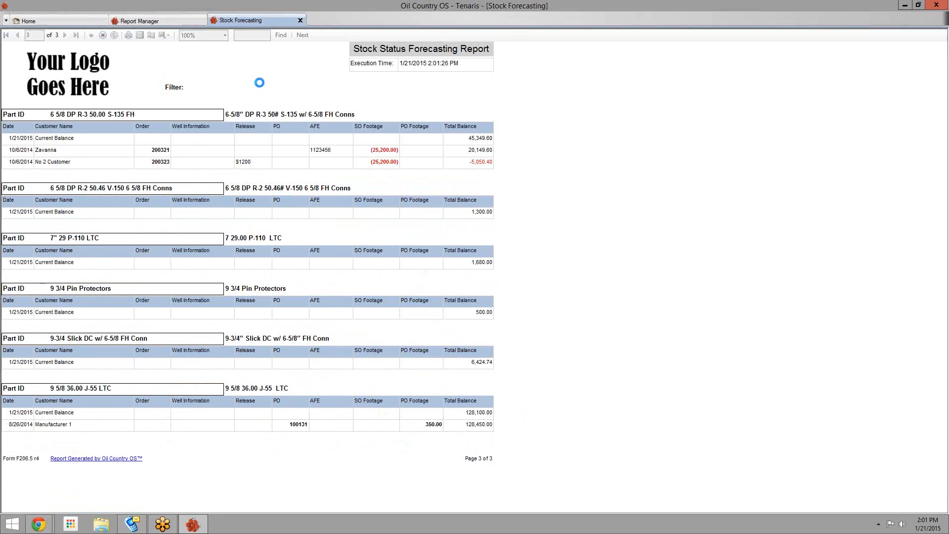
click(167, 35)
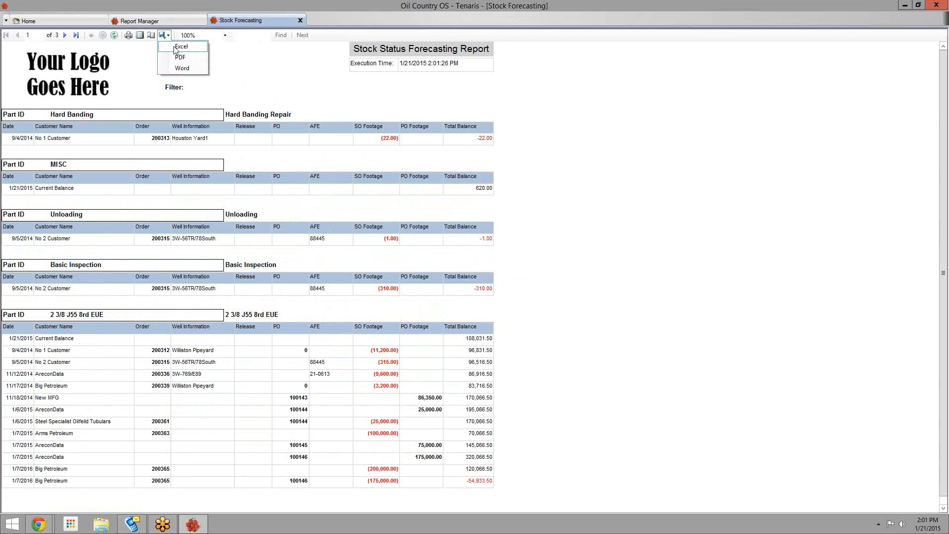
click(176, 47)
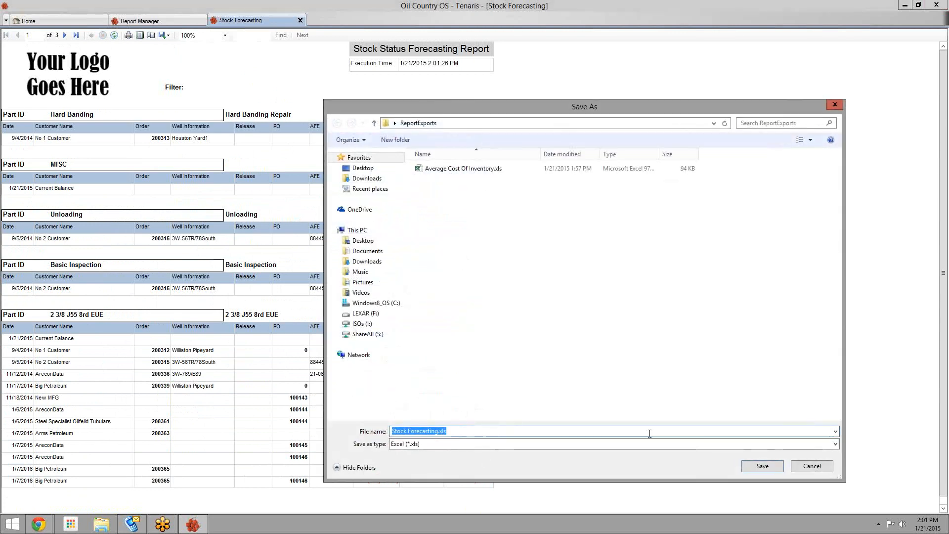
click(750, 469)
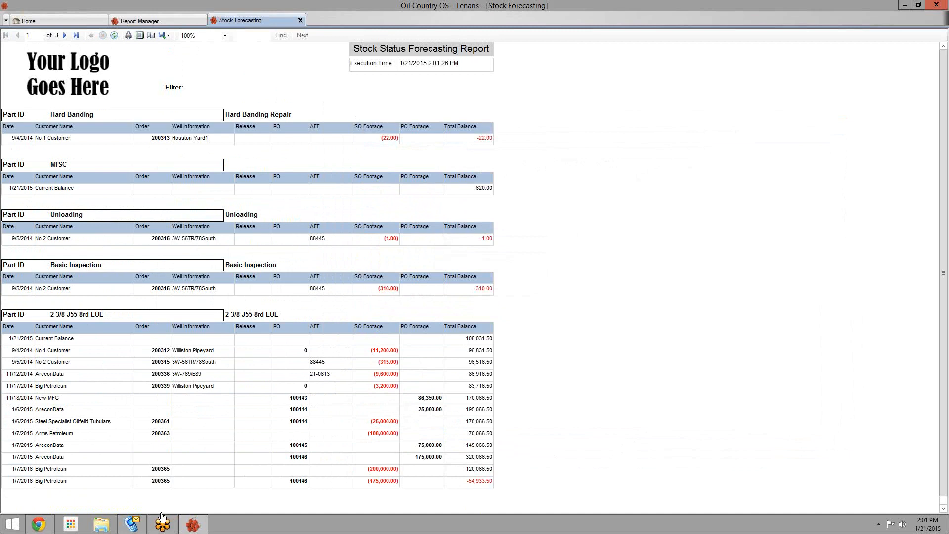
Step: Open the exported Stock Forecasting.xls in Excel from the ReportExports folder on the Desktop
click(139, 21)
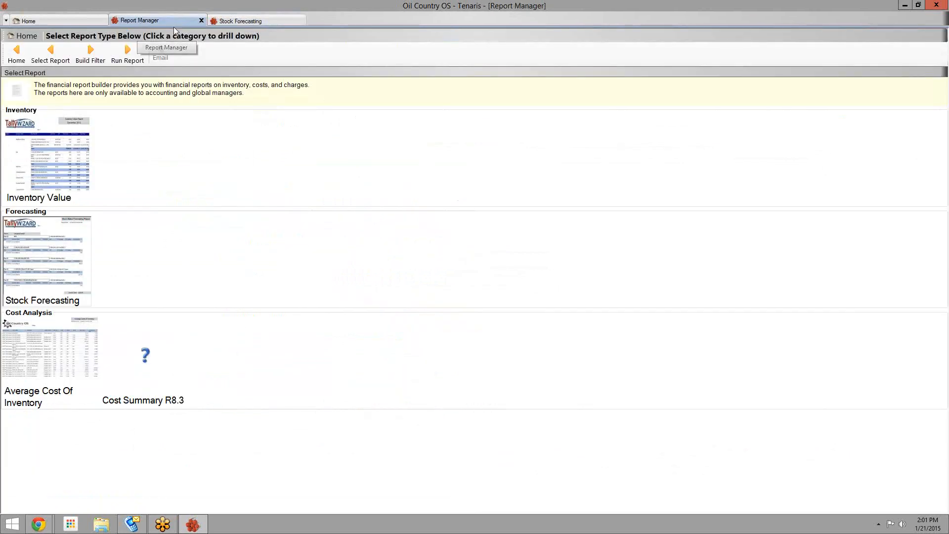
click(230, 20)
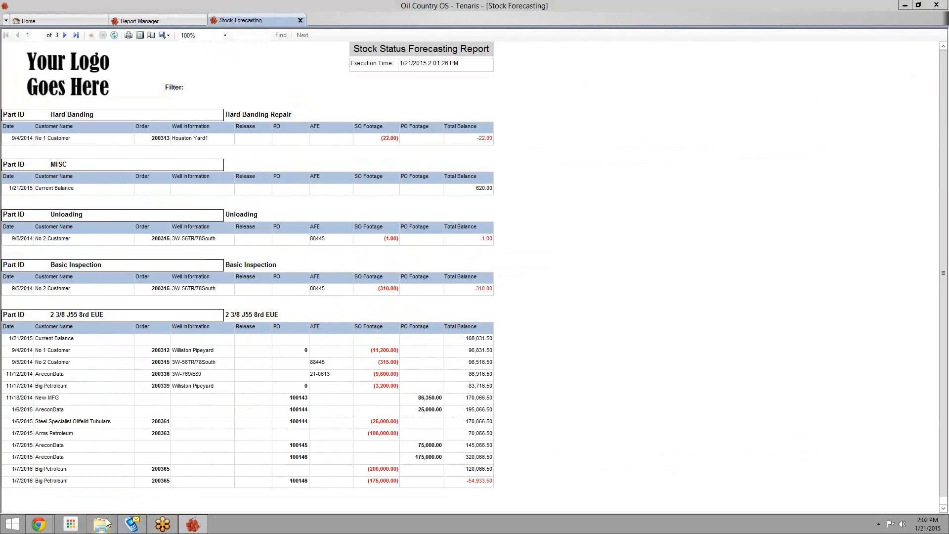
click(104, 523)
click(500, 250)
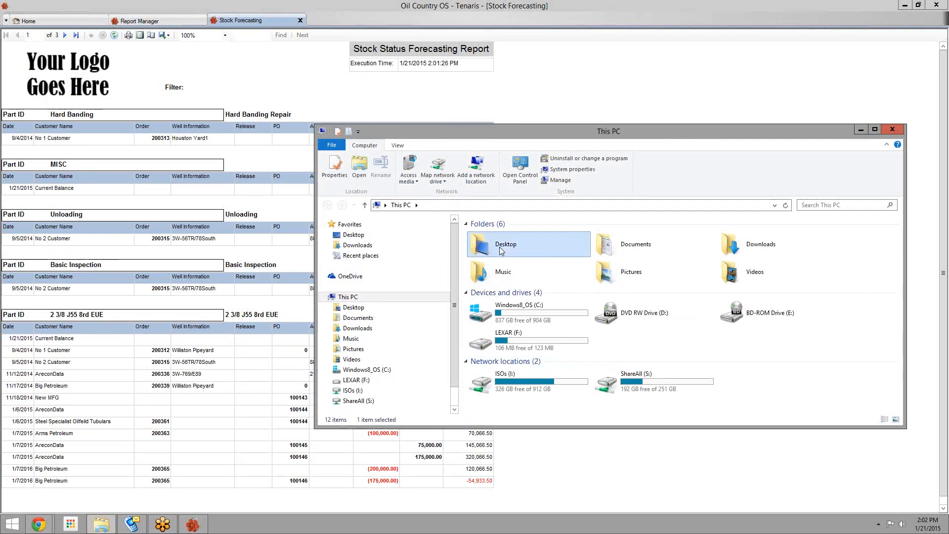
double_click(501, 244)
double_click(599, 245)
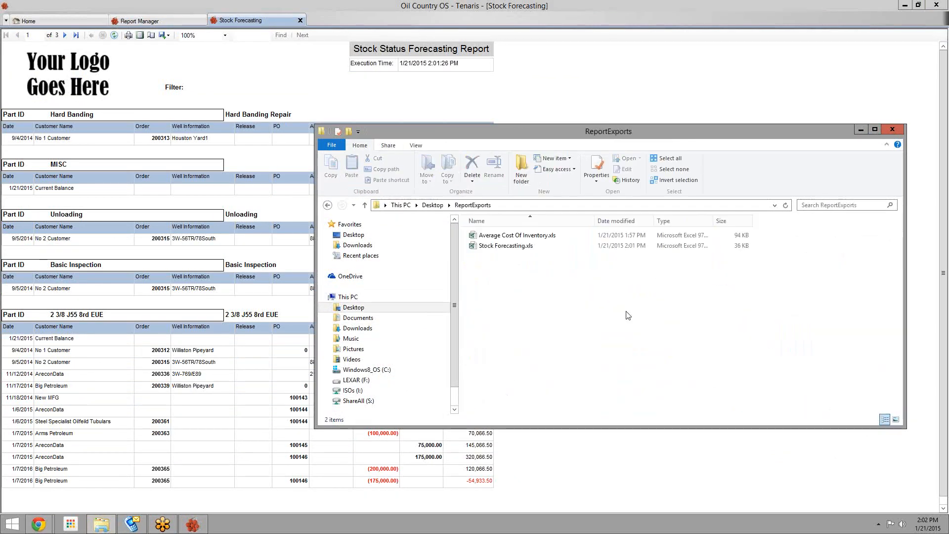
double_click(501, 245)
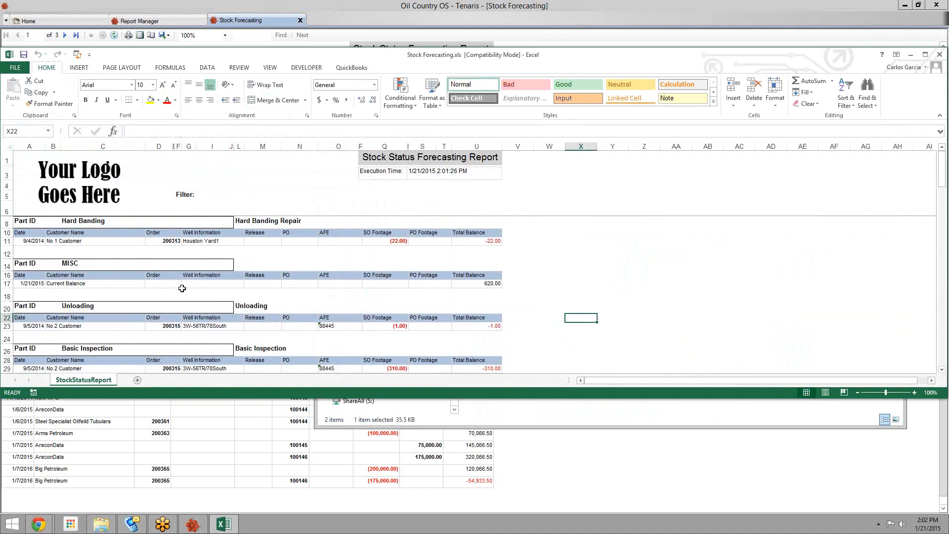
Step: Examine the current balance, sales order and purchase order footage and final total balance of part 2 3/8 J55 8rd EUE
scroll(135, 280, down, 1)
scroll(118, 262, up, 1)
scroll(92, 269, down, 4)
scroll(92, 269, down, 1)
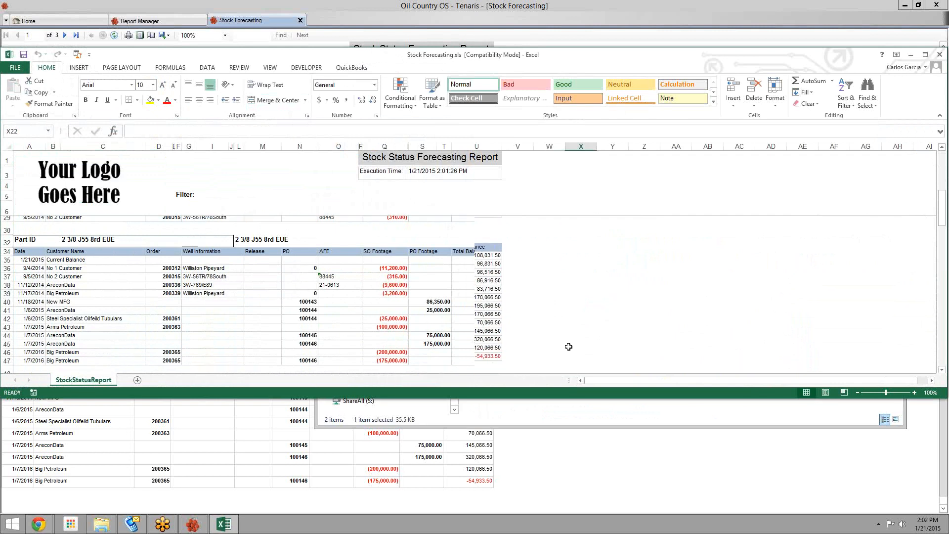
scroll(568, 346, down, 2)
click(479, 344)
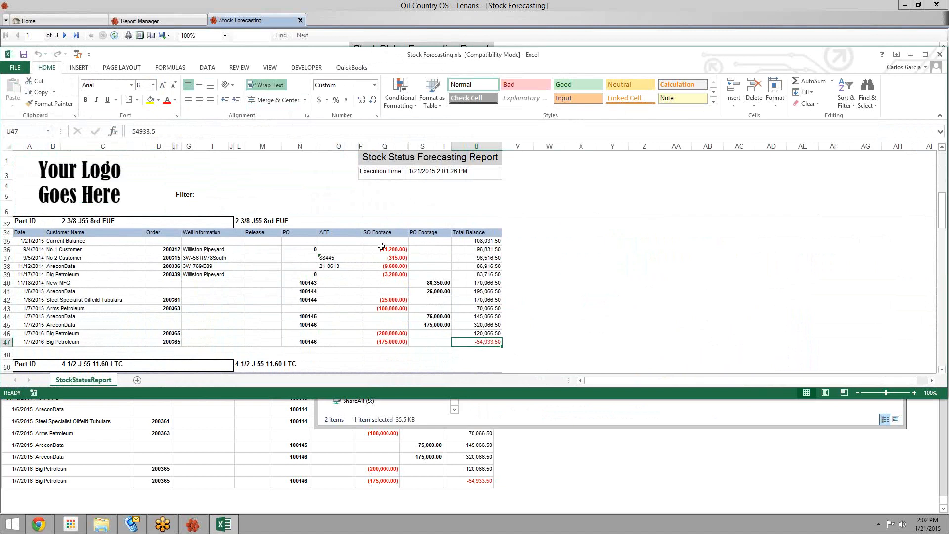
click(479, 242)
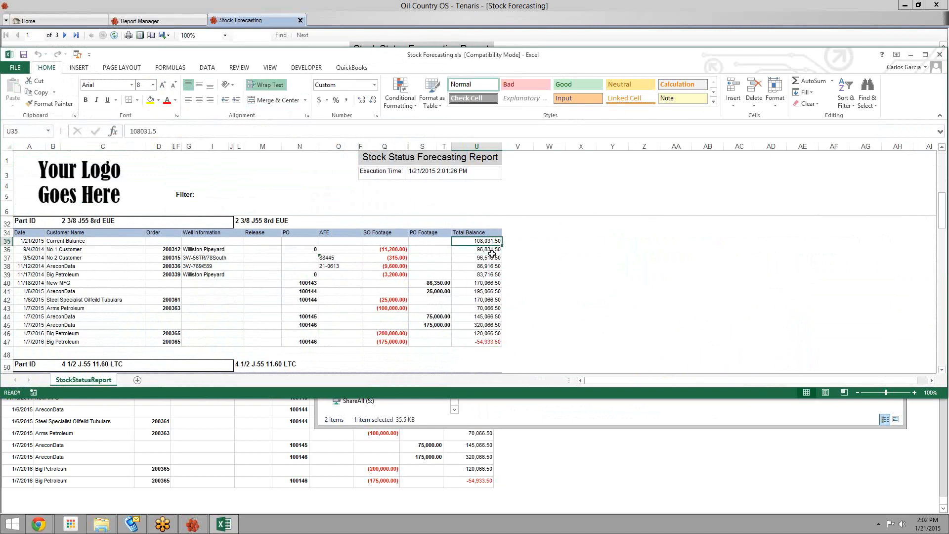
click(403, 251)
click(403, 258)
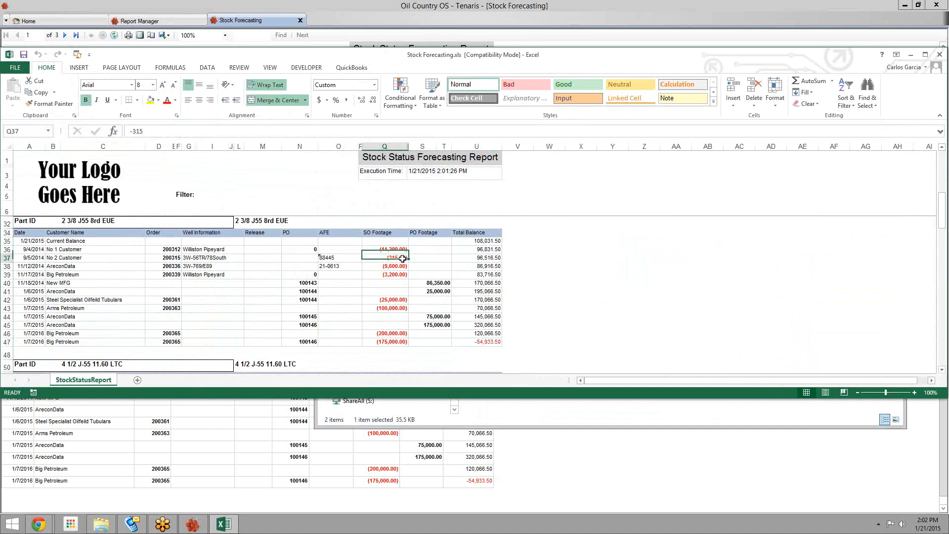
click(403, 266)
click(402, 275)
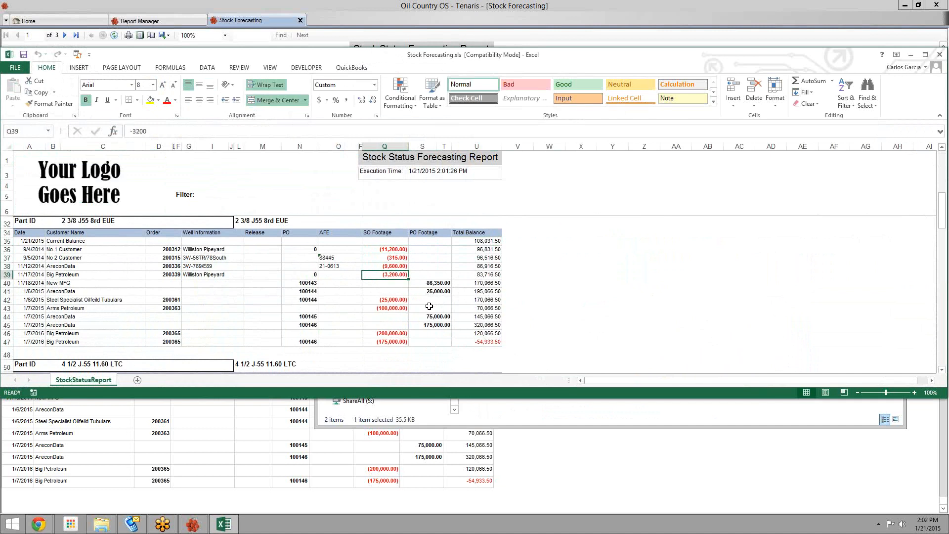
click(484, 342)
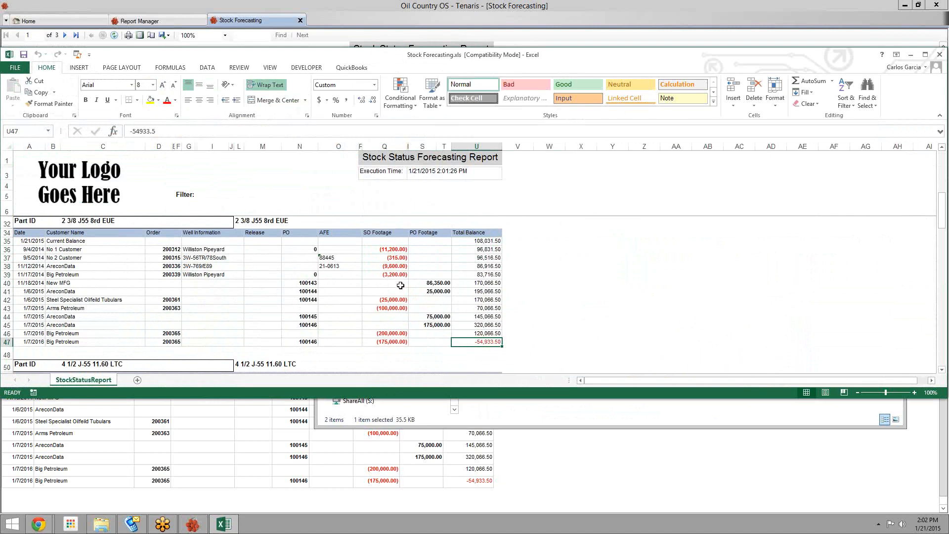
Step: Look through the balances of the parts from 4 1/2 J-55 11.60 LTC onward, and close the workbook and the folder window
click(630, 323)
scroll(624, 316, down, 5)
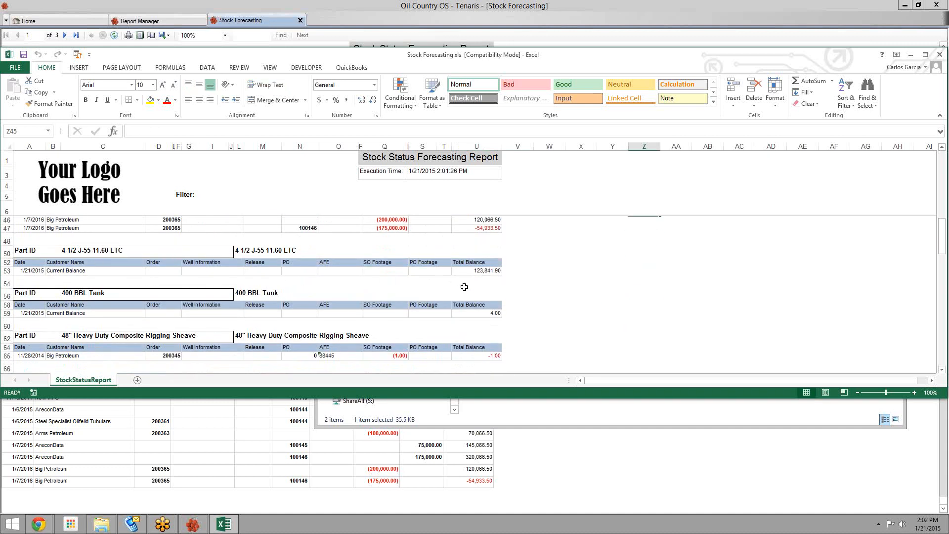
click(494, 273)
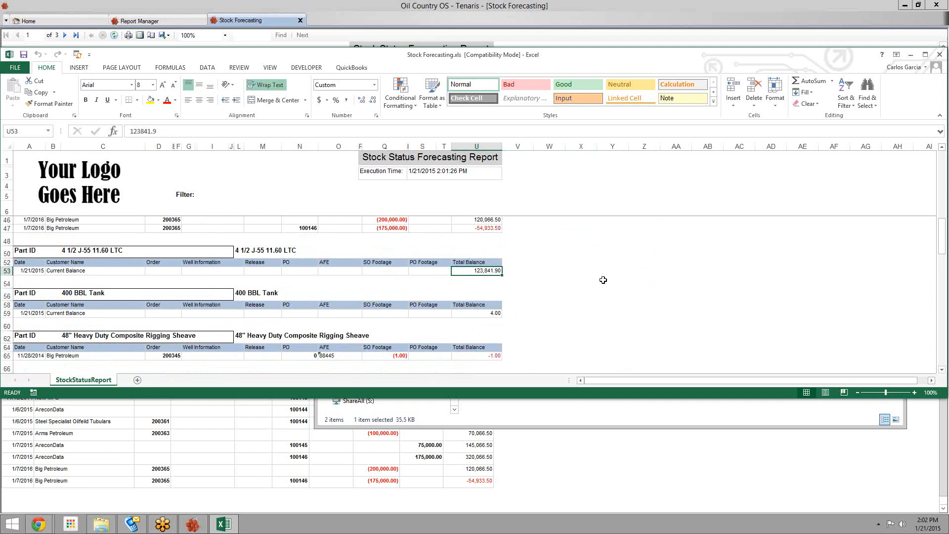
click(540, 309)
scroll(539, 311, down, 7)
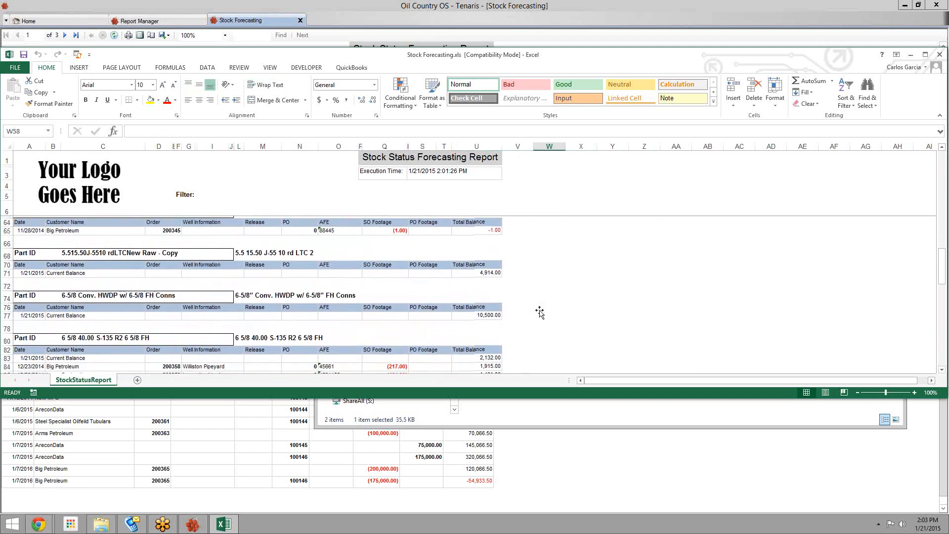
scroll(540, 311, down, 1)
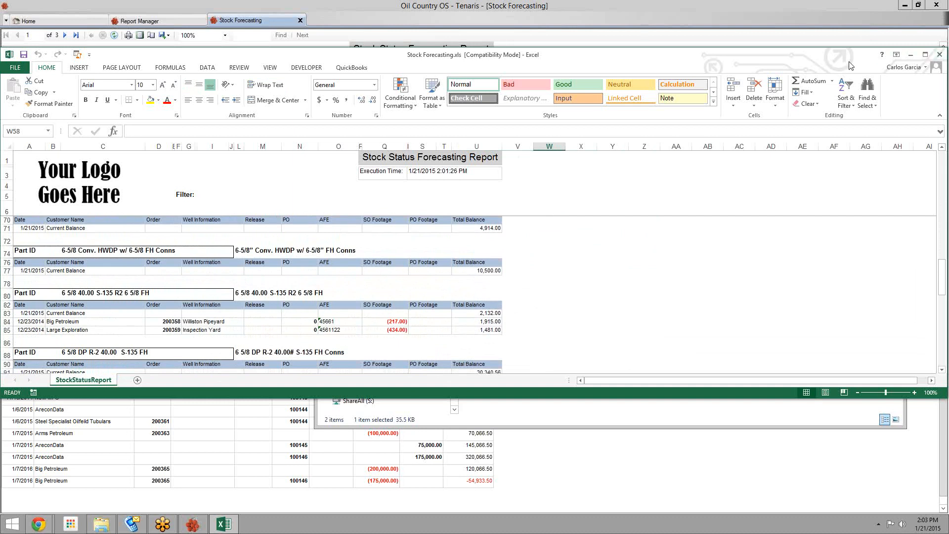
drag(705, 55, 699, 58)
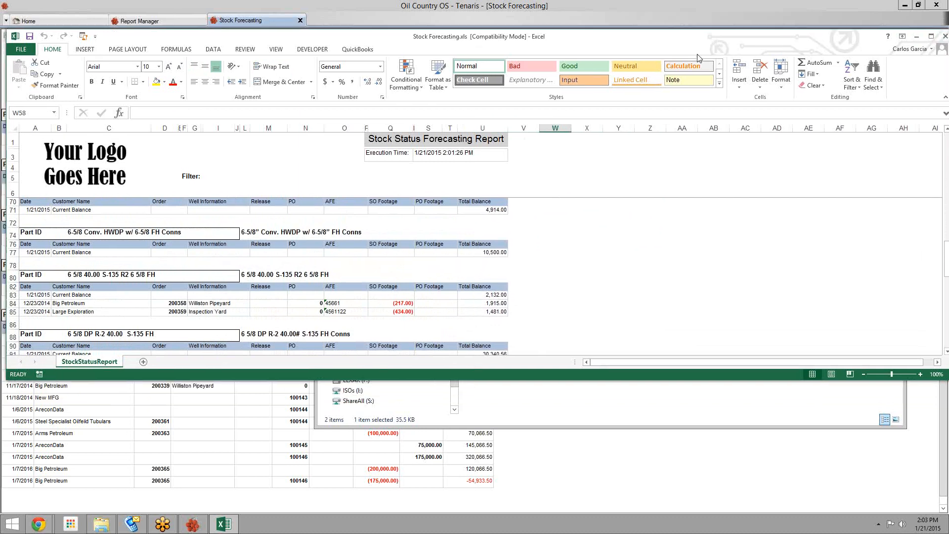
scroll(534, 216, down, 2)
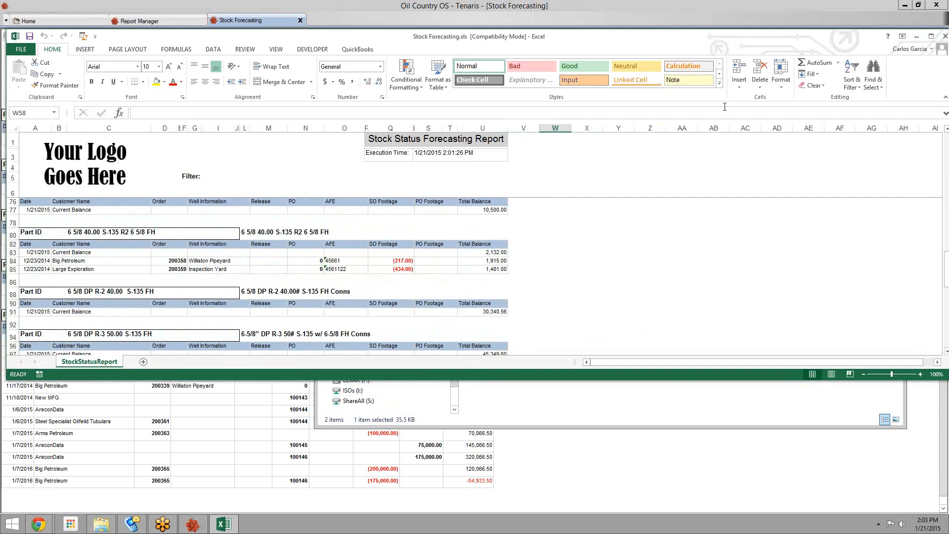
click(944, 36)
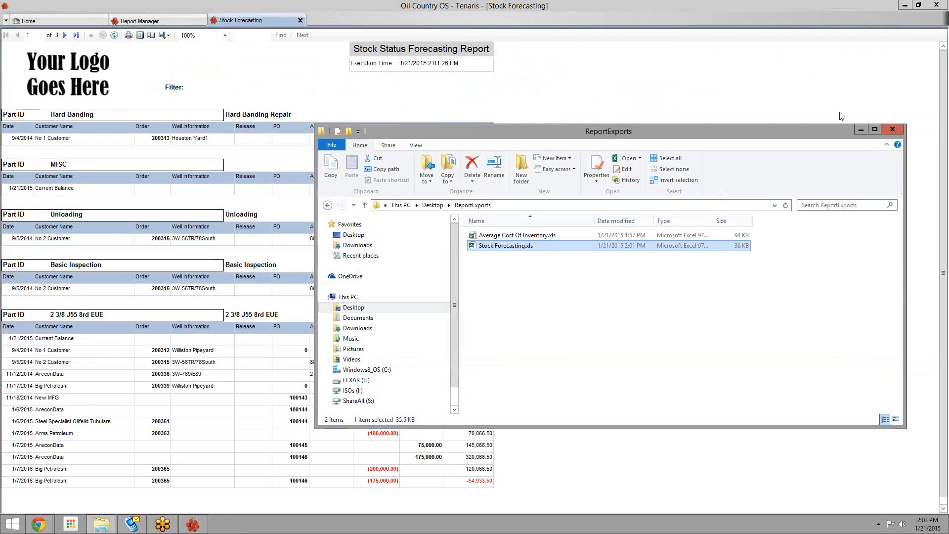
click(893, 129)
Step: Review the Stock Forecasting report through page 2 and close it
scroll(655, 259, down, 1)
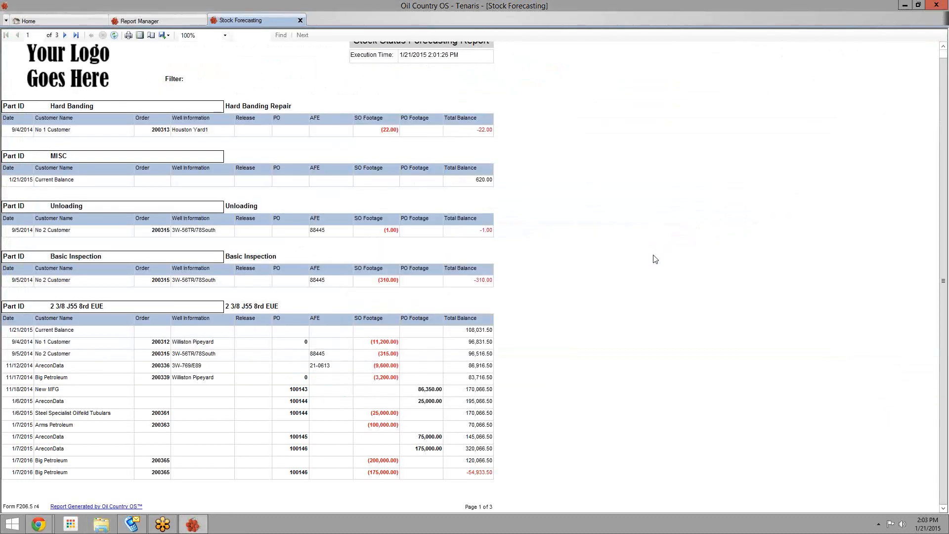
scroll(655, 259, down, 2)
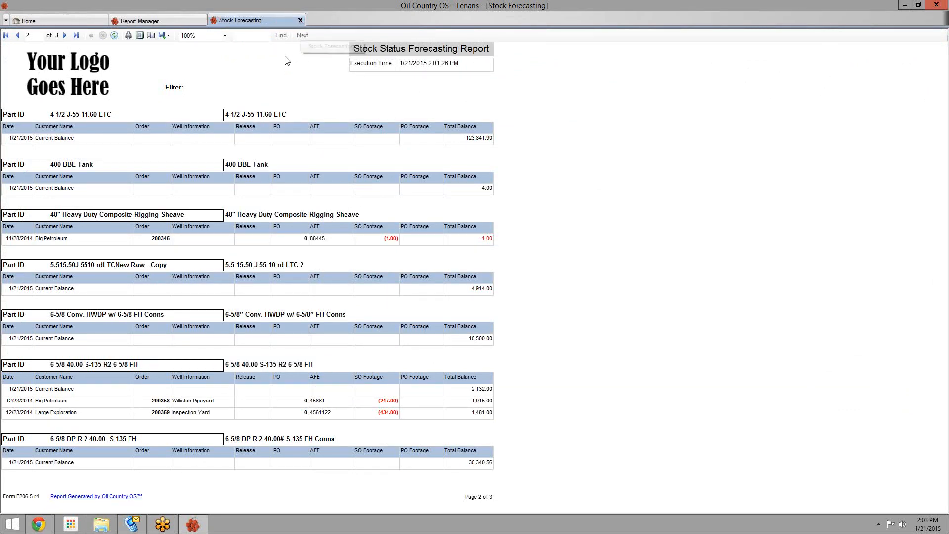
click(300, 21)
Step: Open Custom Query from the Report Manager's categories and run the Price List query
click(16, 54)
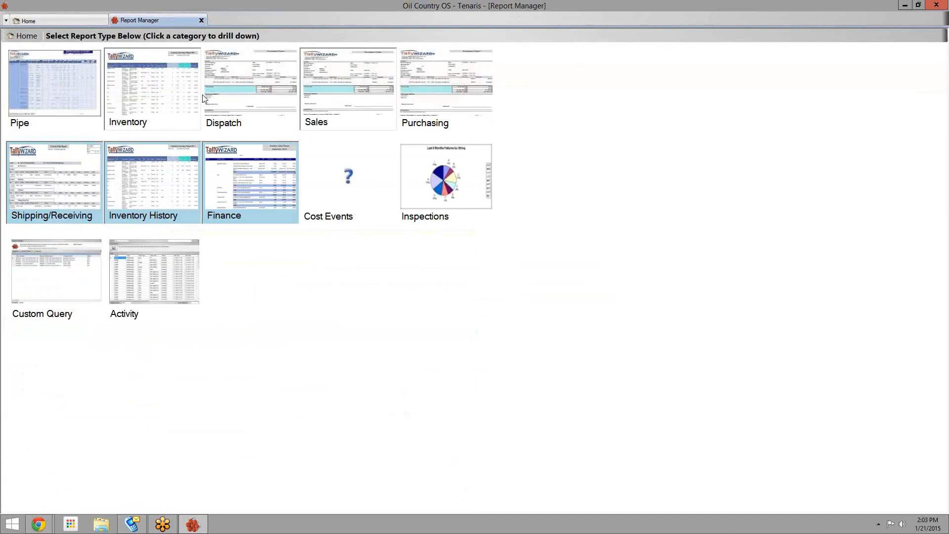
click(70, 286)
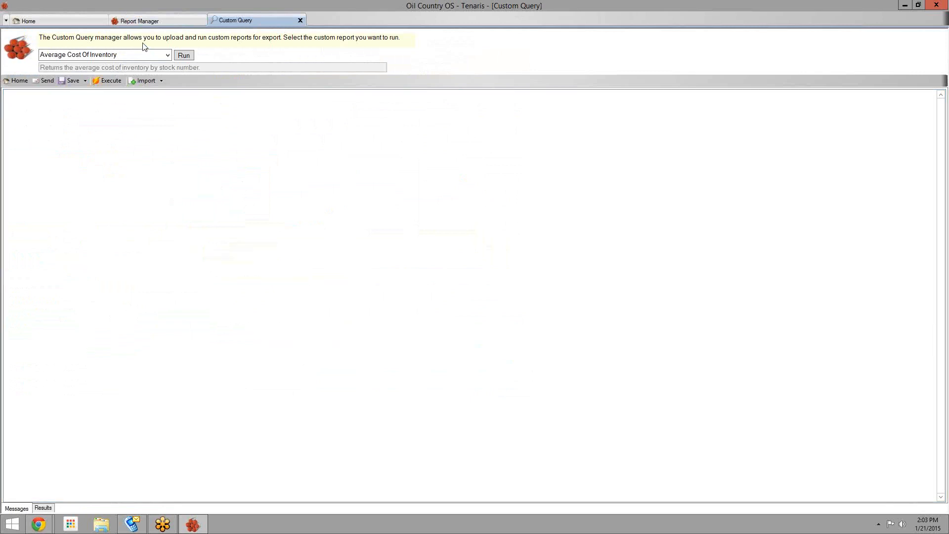
click(167, 54)
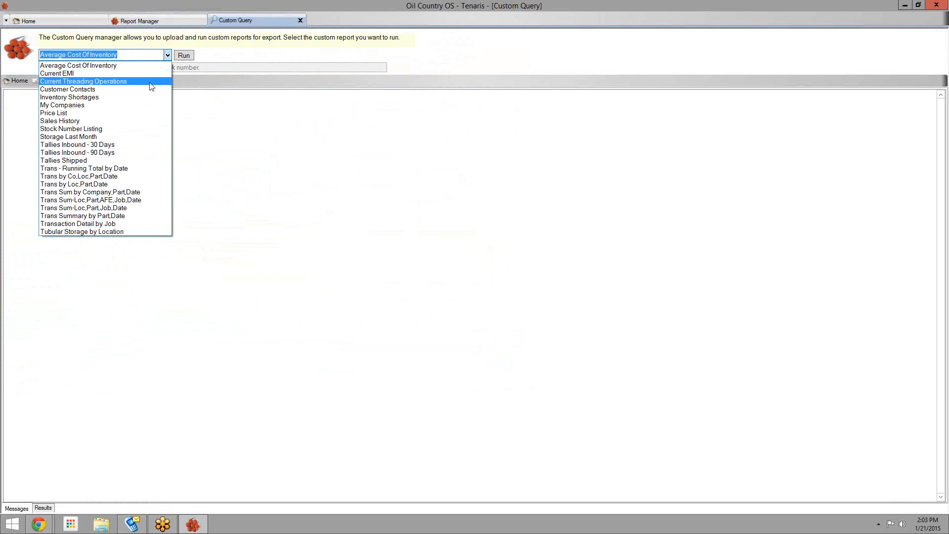
click(136, 113)
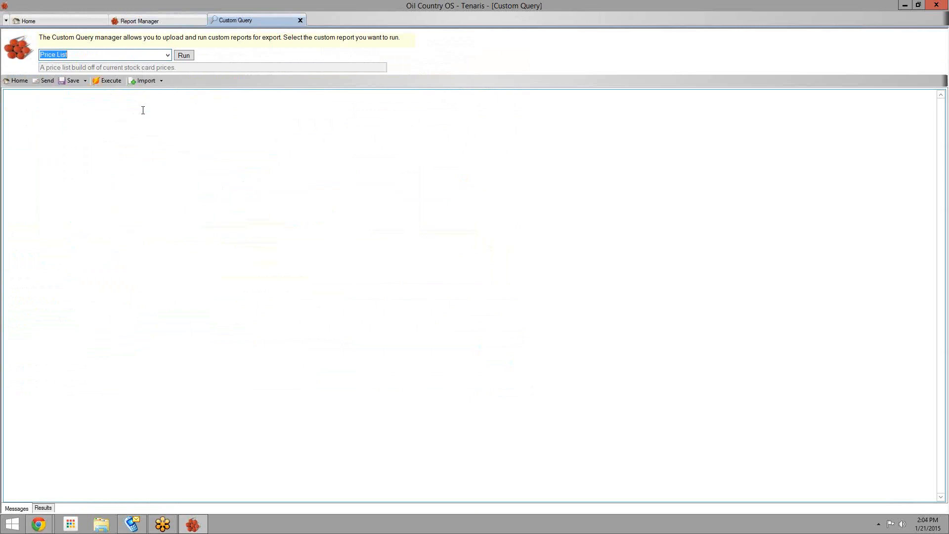
click(184, 56)
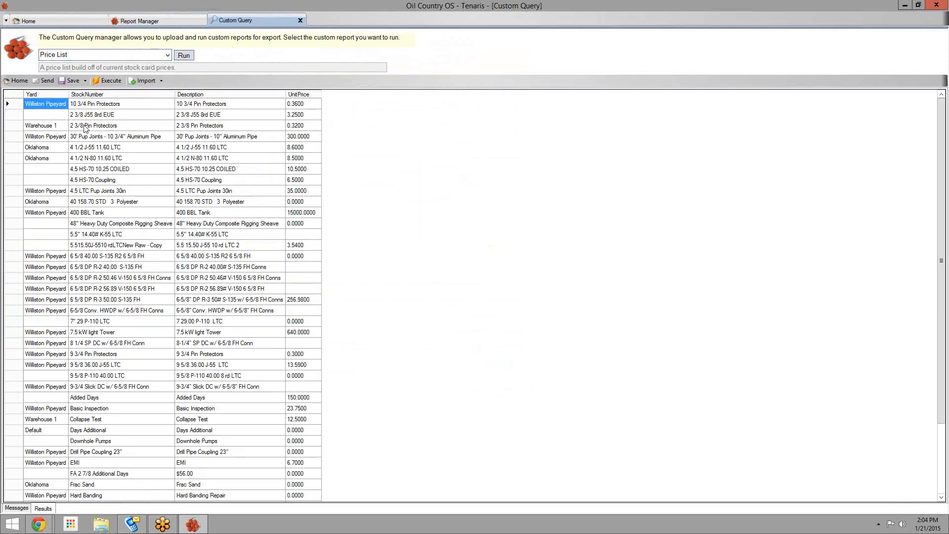
Step: Look through the stock numbers and unit prices in the Price List results down to the last row
click(94, 102)
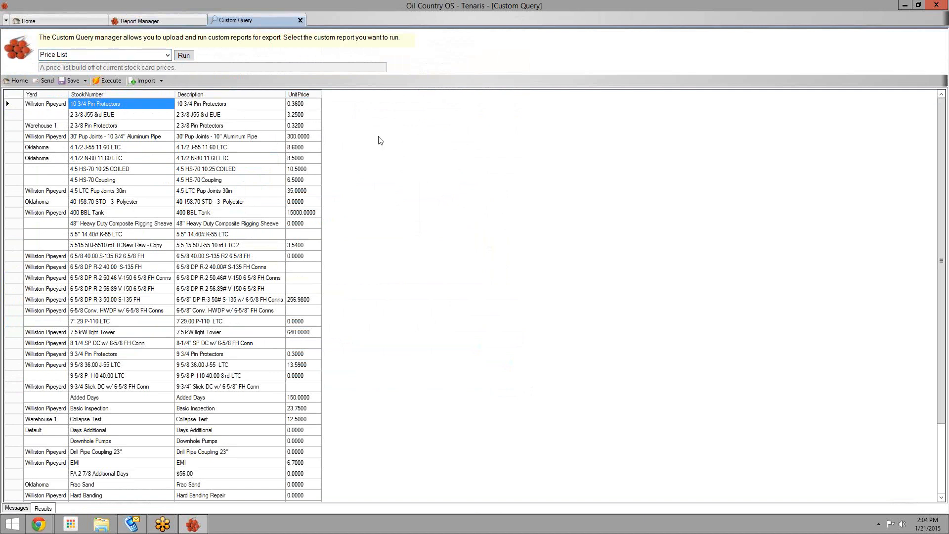
click(145, 182)
scroll(162, 242, down, 3)
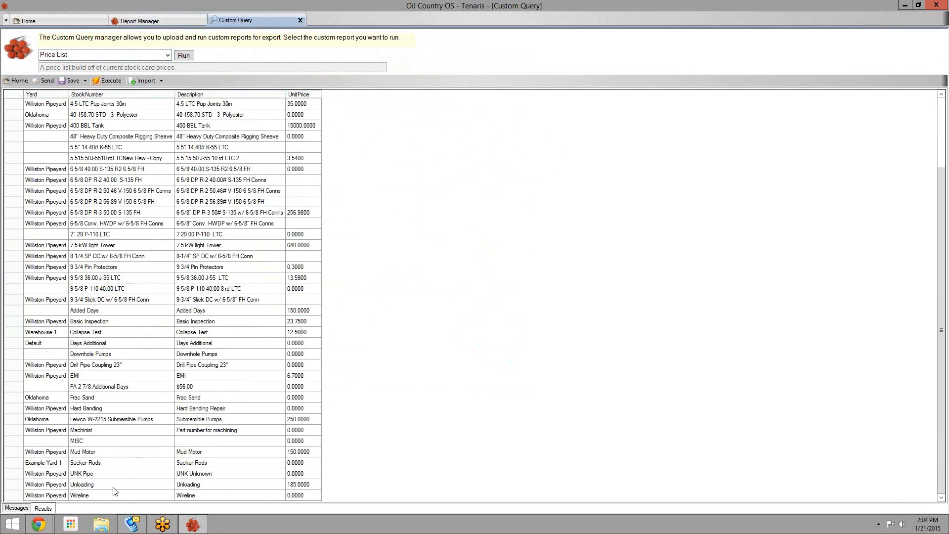
scroll(115, 491, up, 3)
Step: Run the Tallies Inbound - 30 Days custom query
click(168, 55)
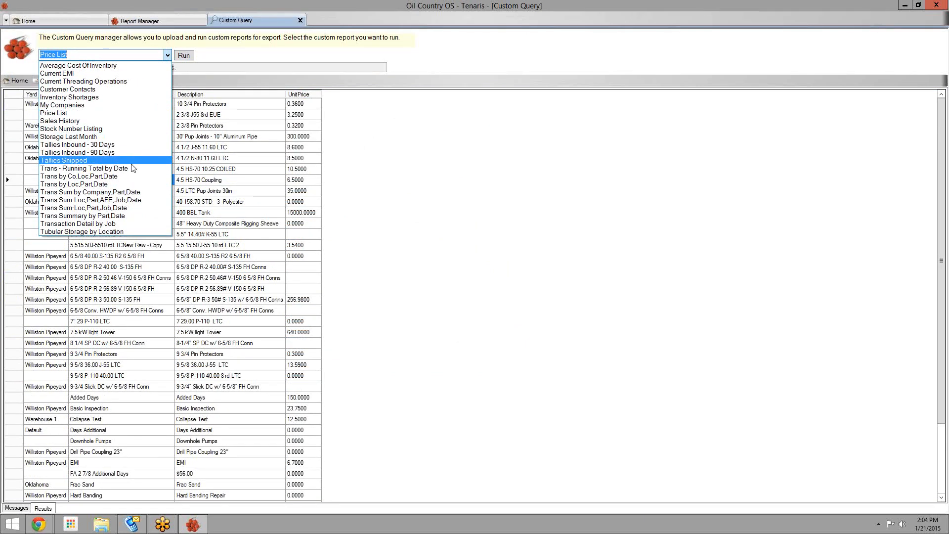
click(66, 145)
click(182, 56)
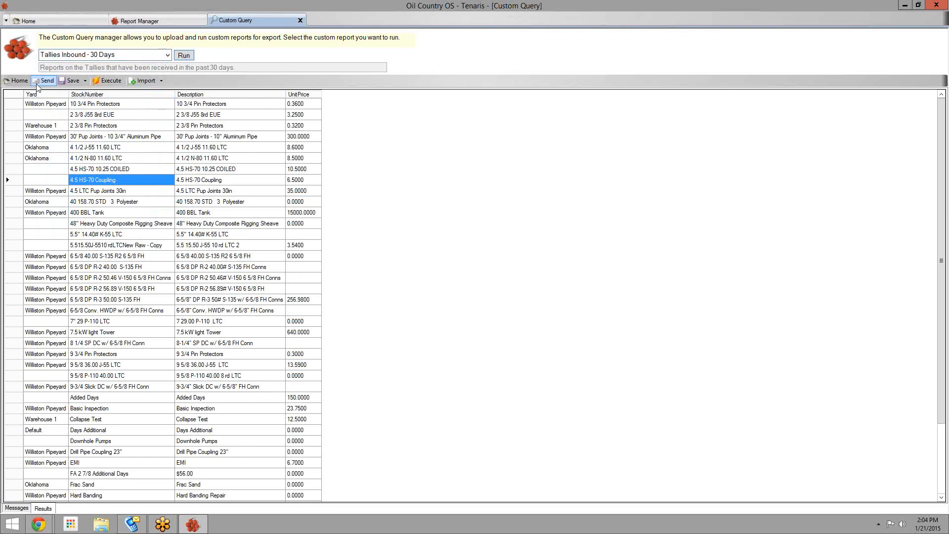
Step: Run the Inventory Shortages custom query and look through the on-hand quantities and reorder levels down to the last row
click(153, 57)
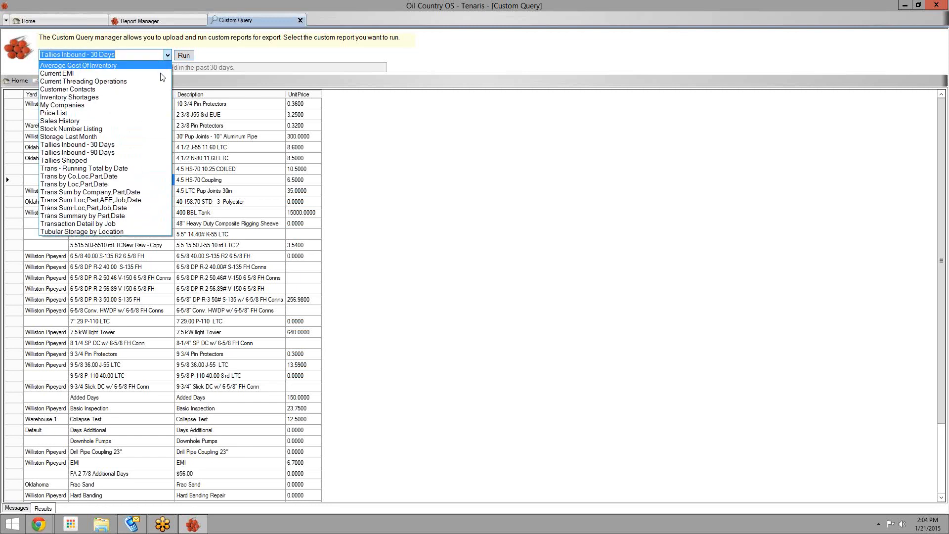
click(141, 90)
click(183, 54)
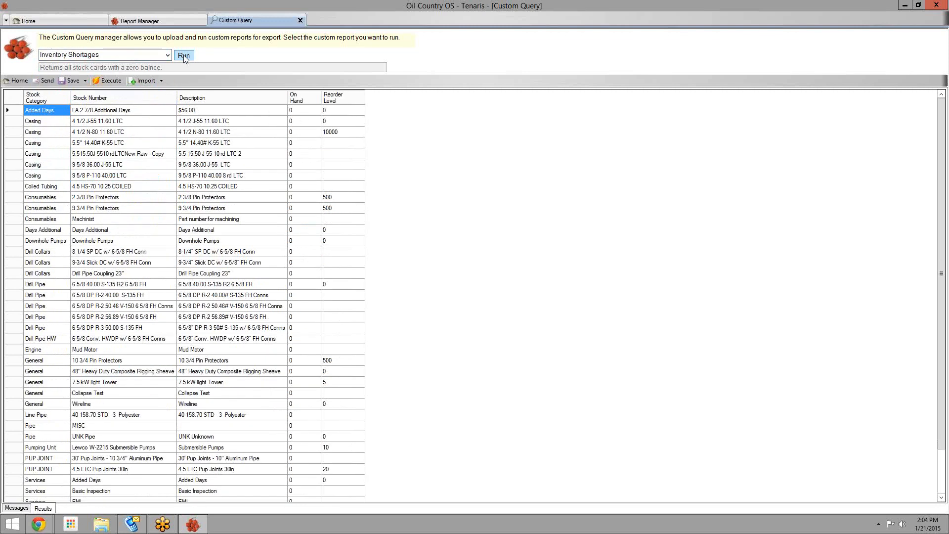
click(292, 146)
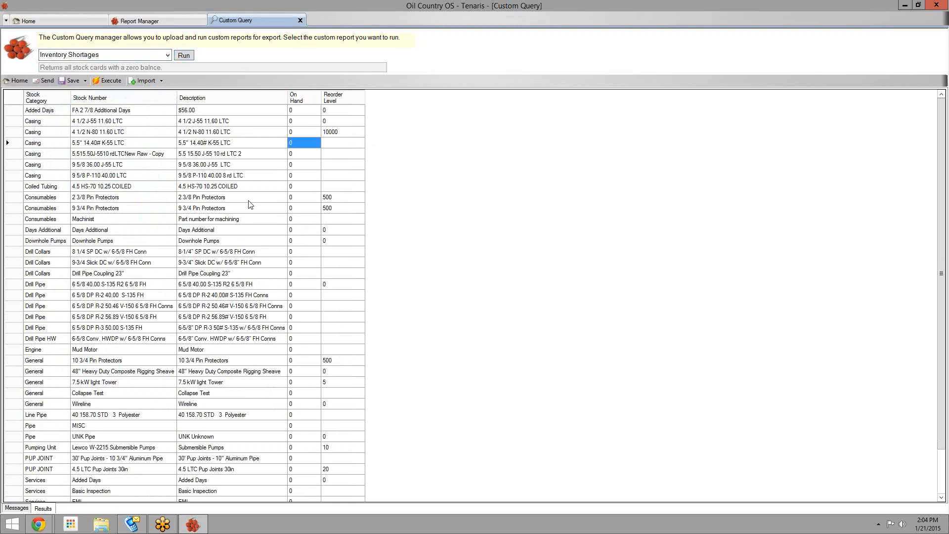
scroll(250, 204, down, 2)
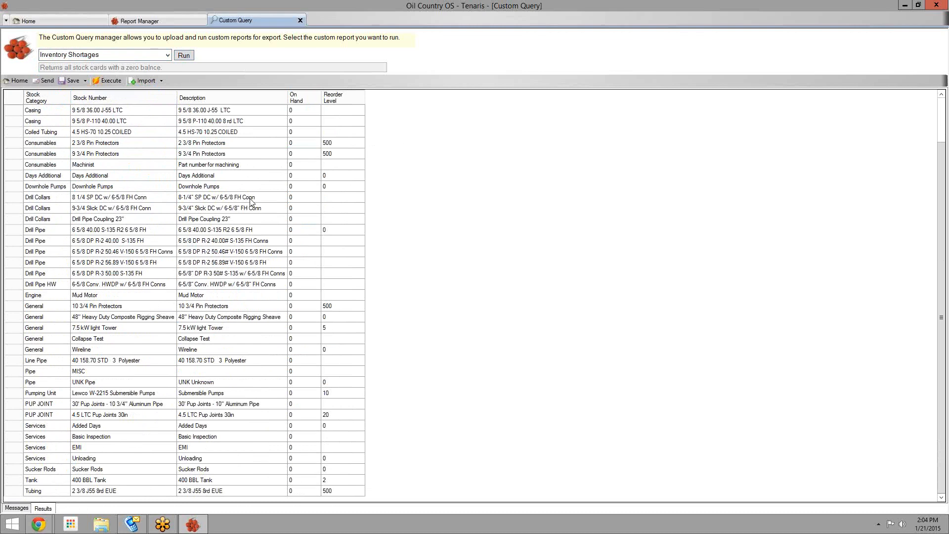
scroll(267, 302, up, 2)
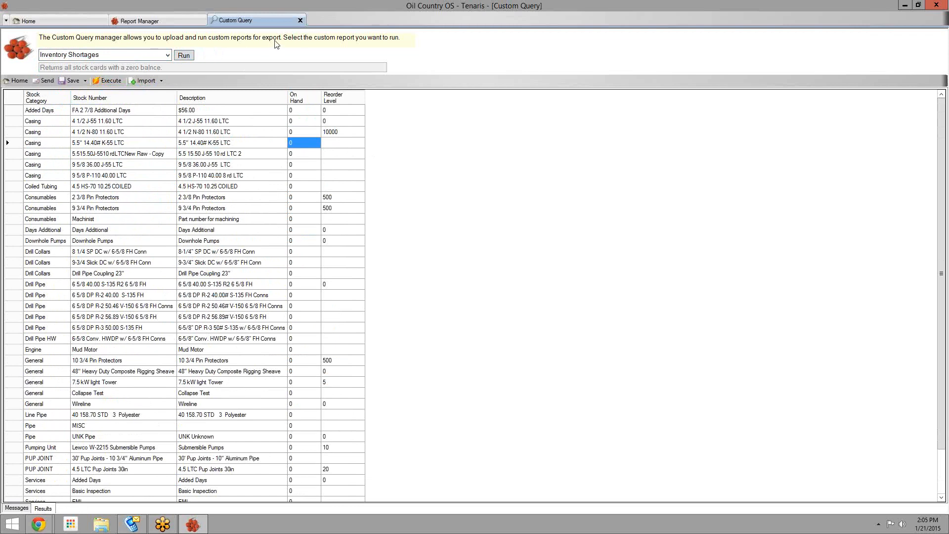
Step: Close Custom Query and the Report Manager, and open Search for Pipe from the home page
click(300, 21)
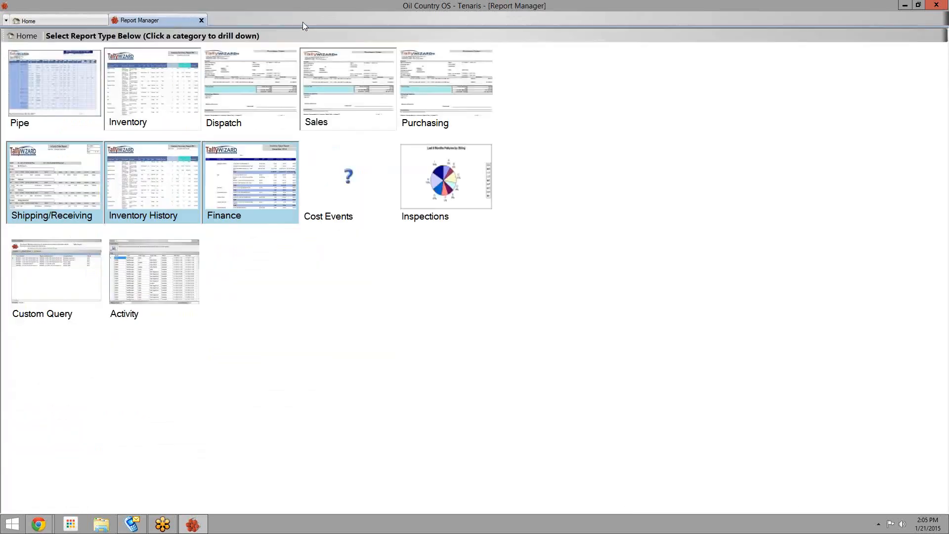
click(202, 21)
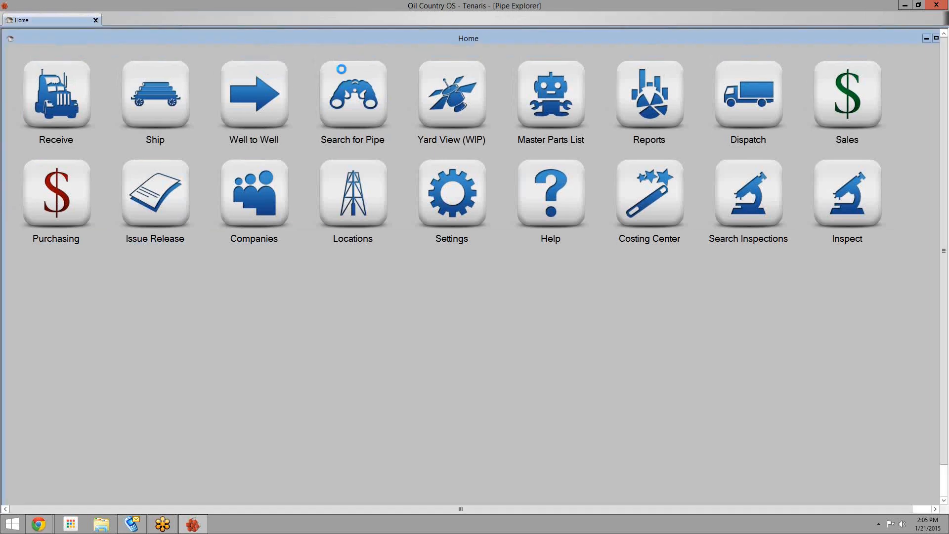
click(341, 69)
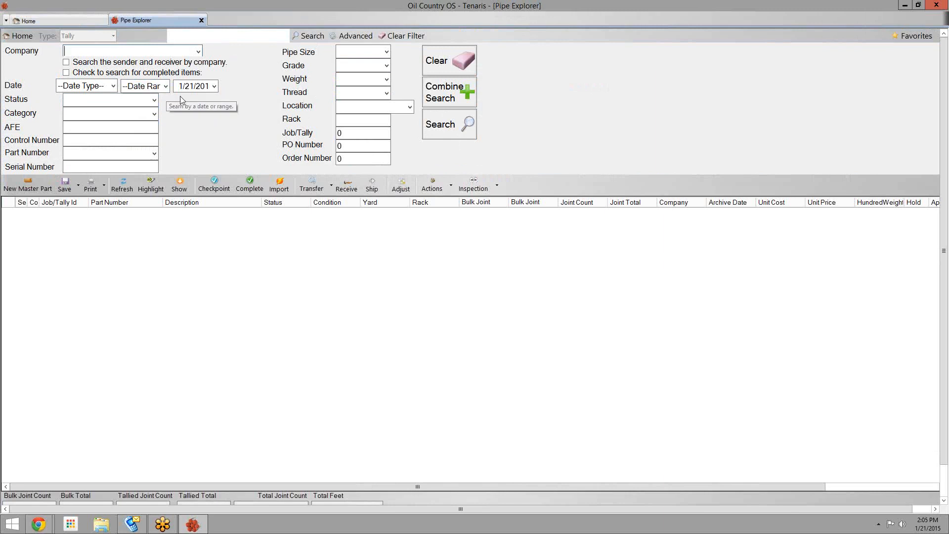
Step: Set the pipe search to the Oklahoma location and the Shipped status, with completed items included
click(410, 107)
scroll(473, 172, down, 7)
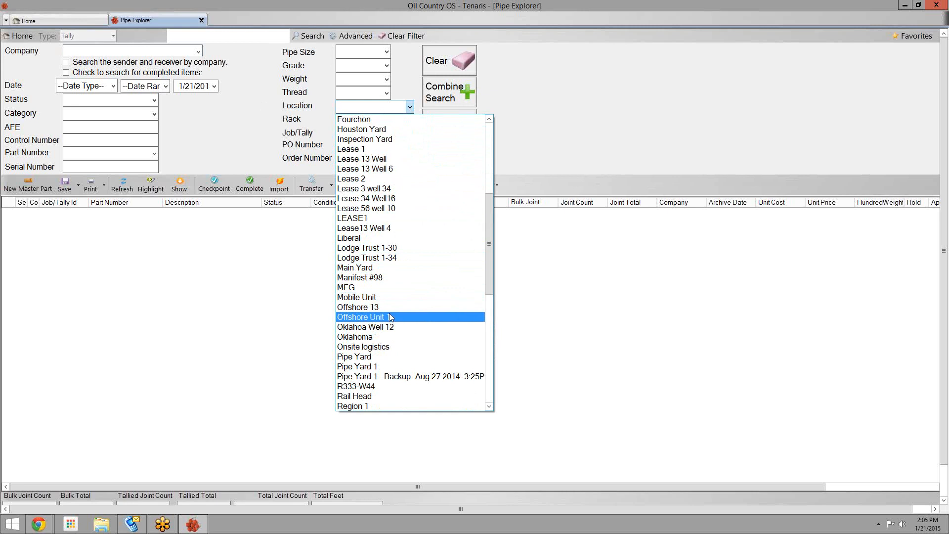
click(375, 341)
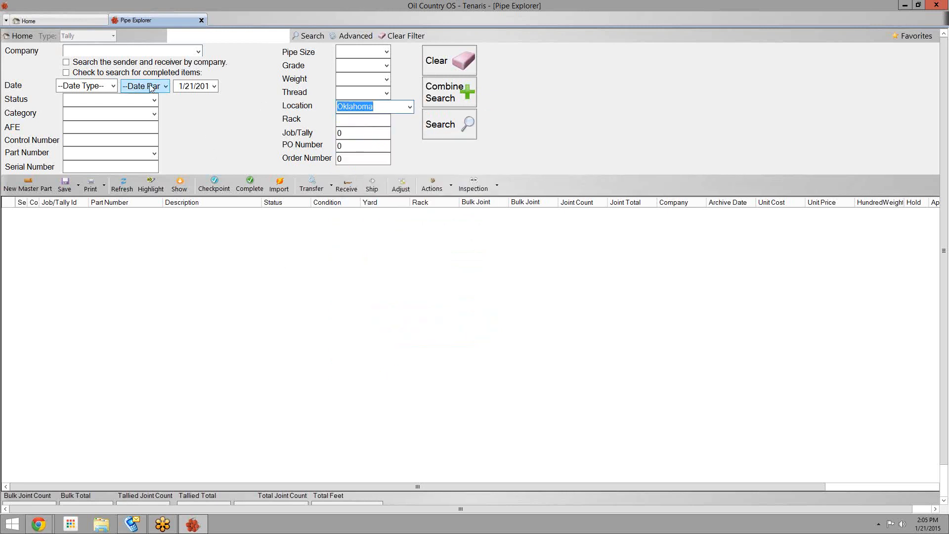
click(137, 75)
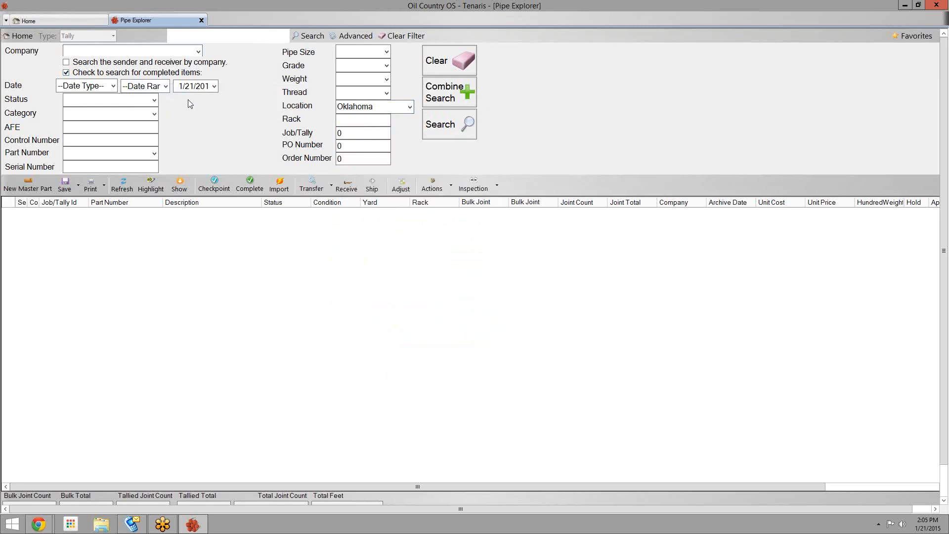
click(154, 101)
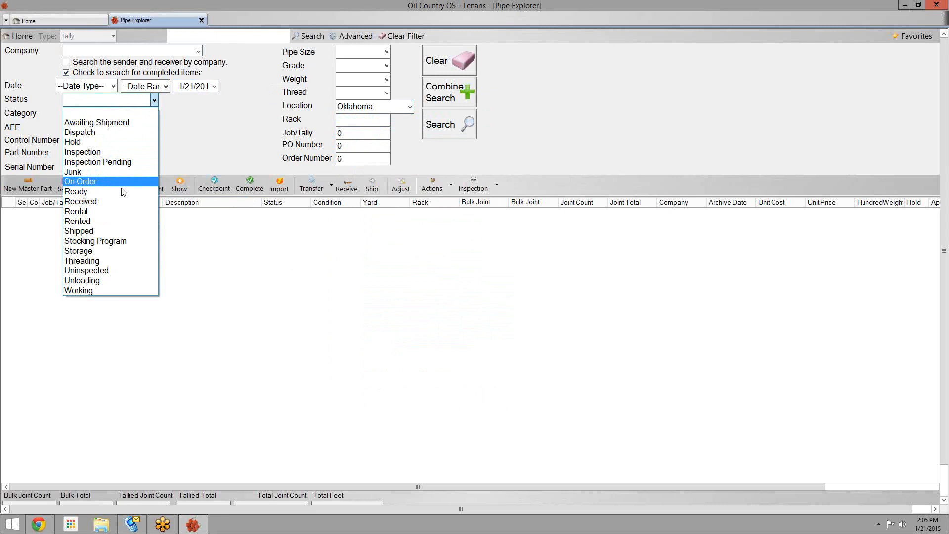
click(138, 231)
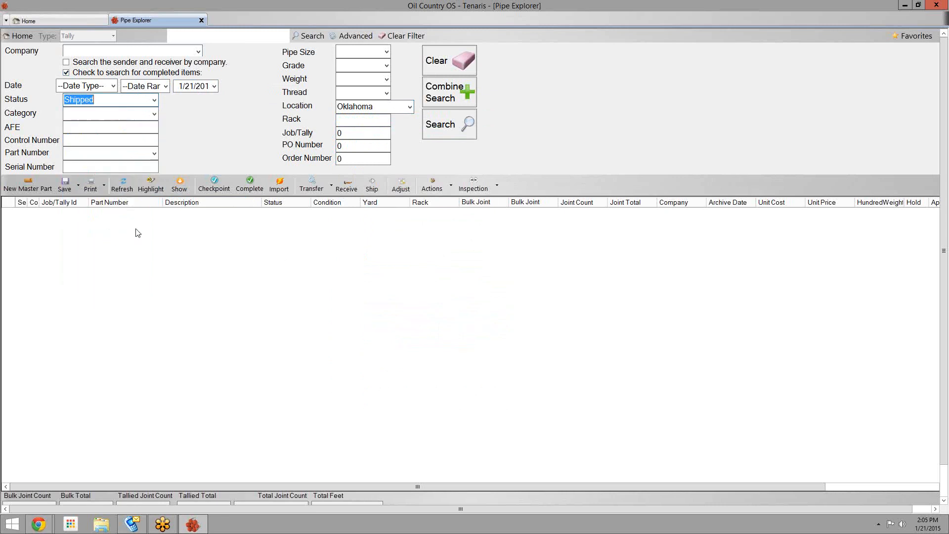
Step: Limit the pipe search to Last Month and run it
click(167, 86)
click(160, 89)
click(107, 88)
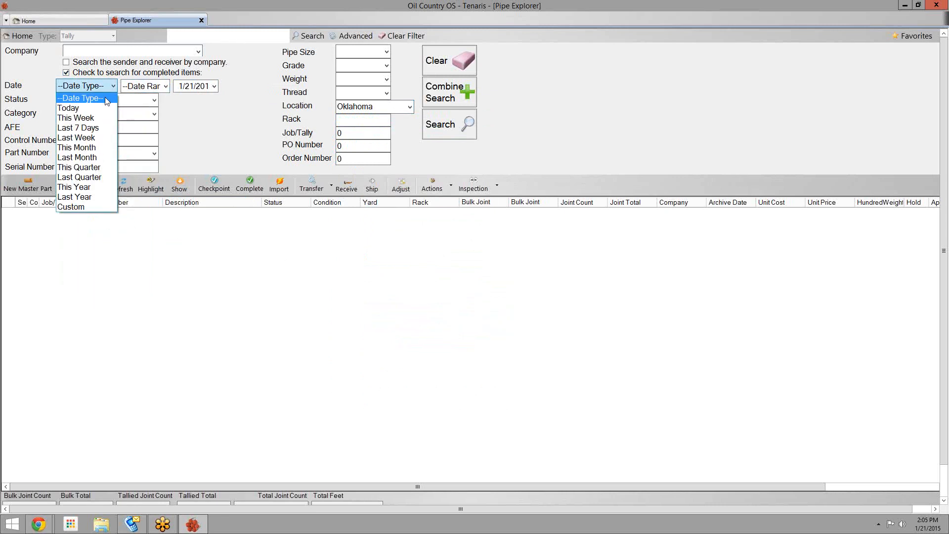
click(101, 158)
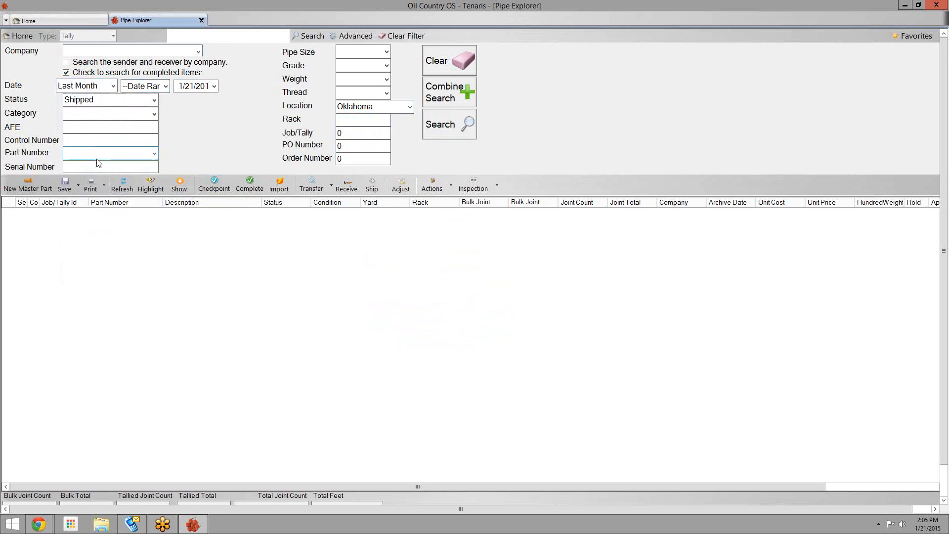
click(445, 136)
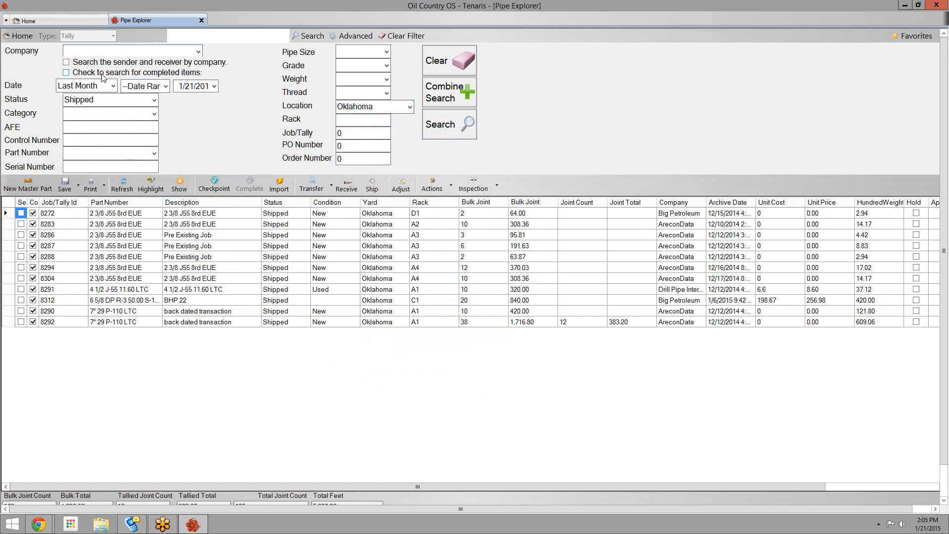
Step: Turn off the completed-items option, set the status to Received and combine that search with the listed results
click(154, 100)
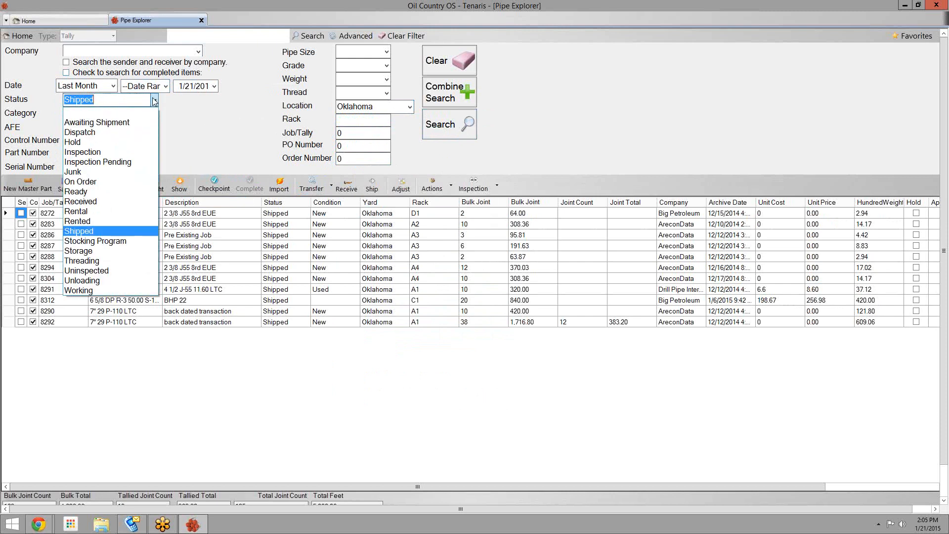
click(117, 200)
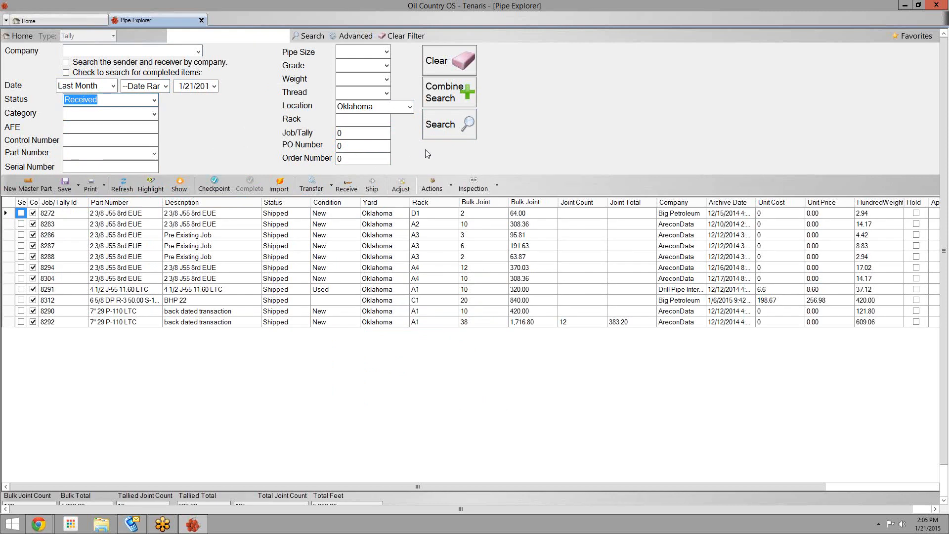
click(455, 100)
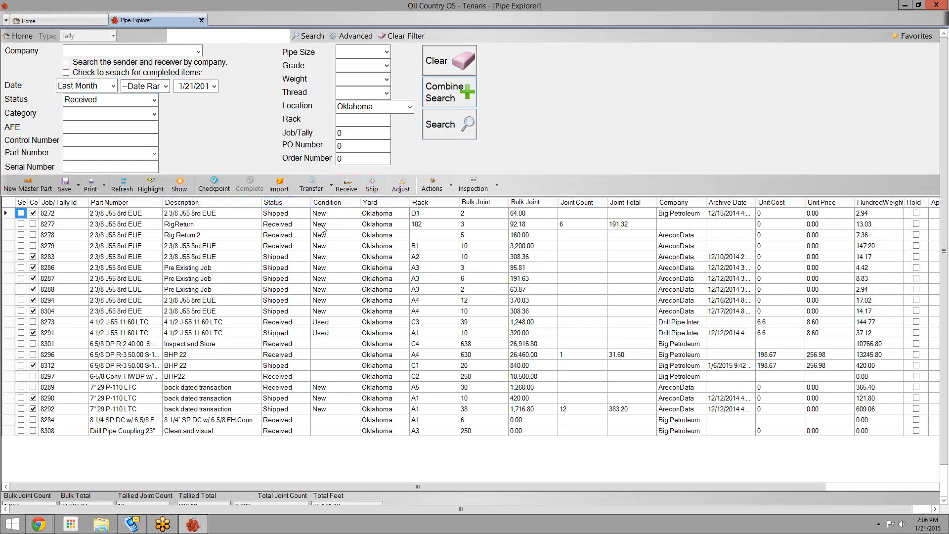
click(79, 186)
click(79, 187)
click(79, 188)
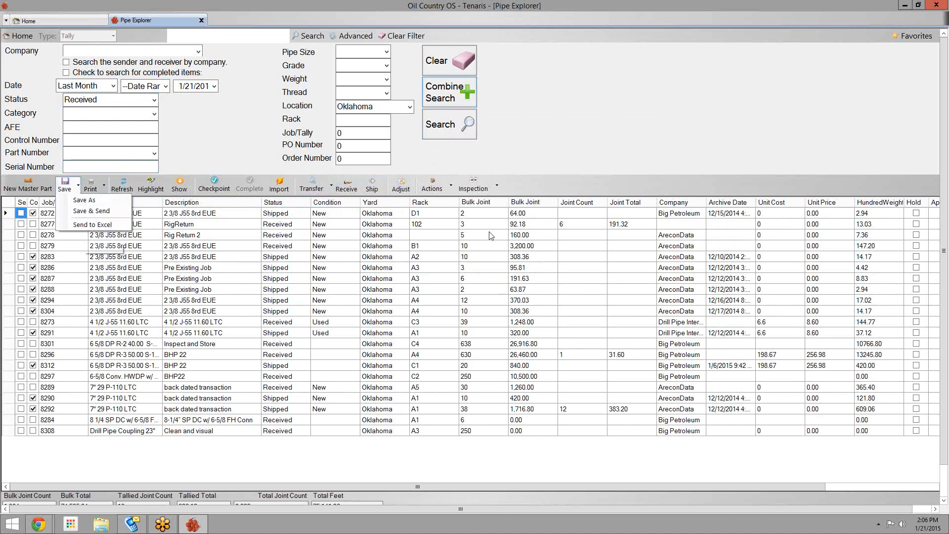
click(610, 167)
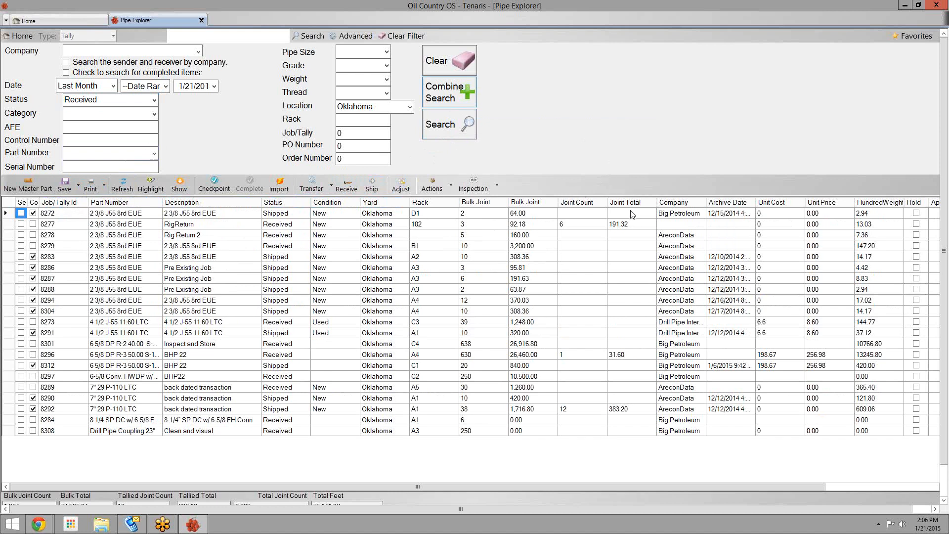
Step: Move the Joint Total column directly after Rack and hide the Original Received Joints column in the results list
drag(622, 207, 466, 219)
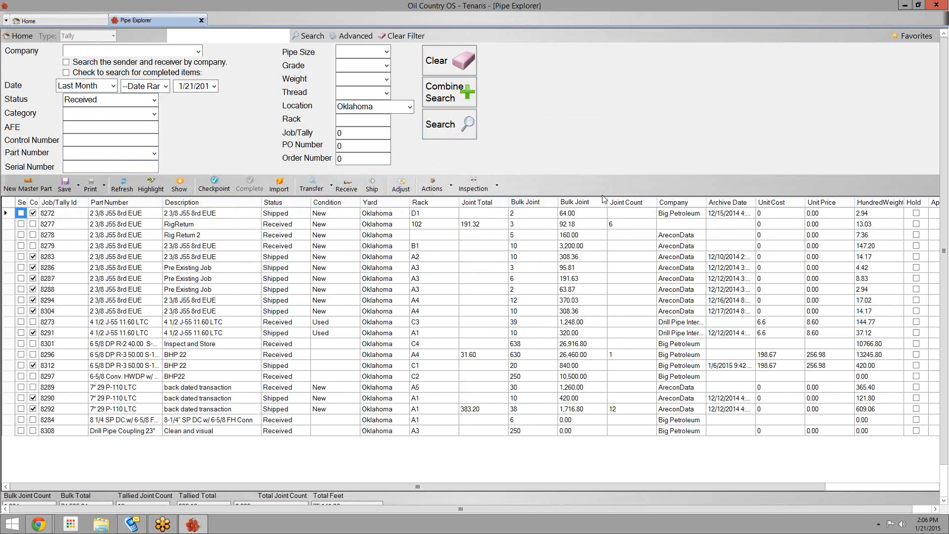
right_click(356, 204)
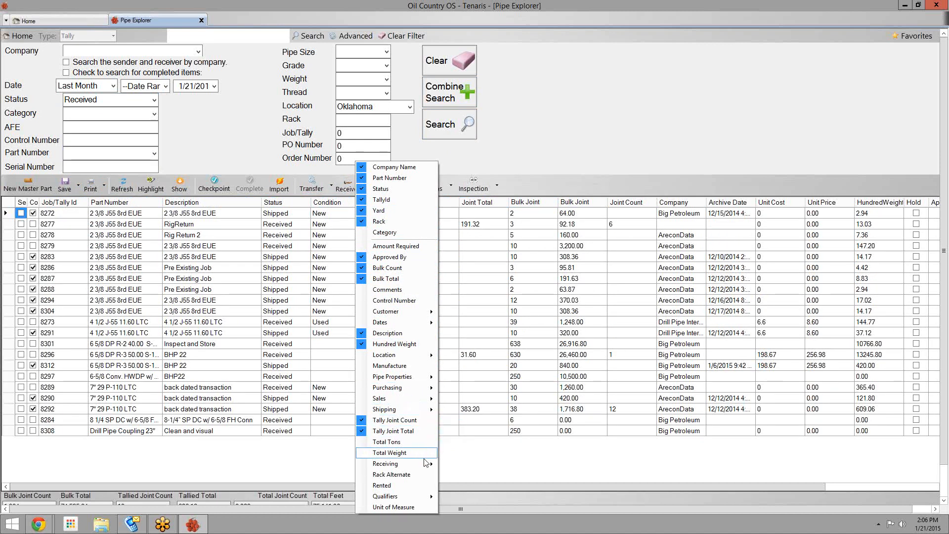
mouse_move(426, 467)
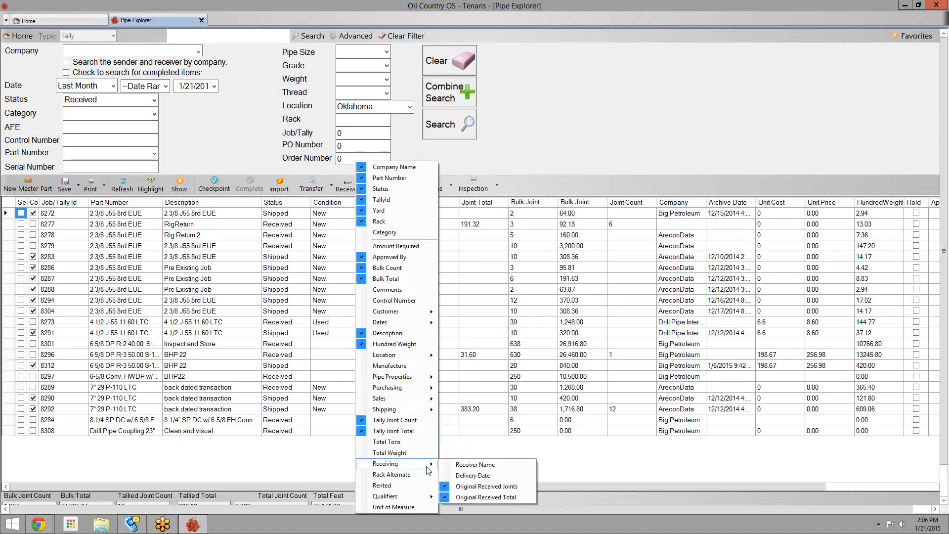
click(446, 488)
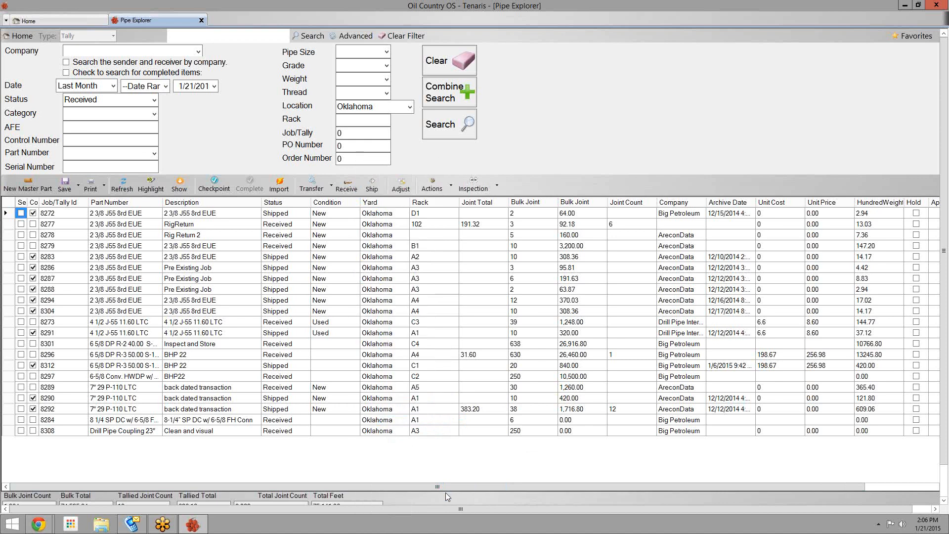
Step: Hide the Bulk Count, Bulk Total and Approved By columns in the results list
right_click(352, 203)
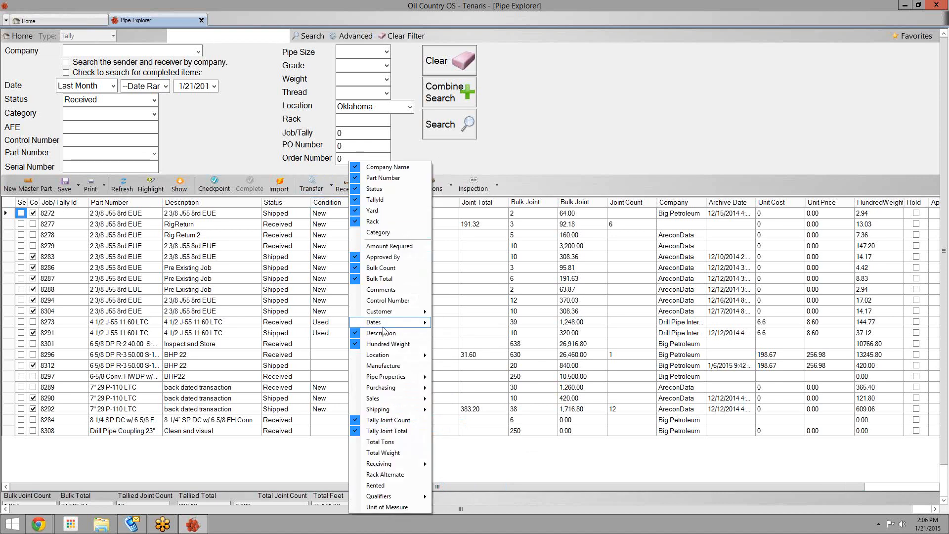
mouse_move(405, 323)
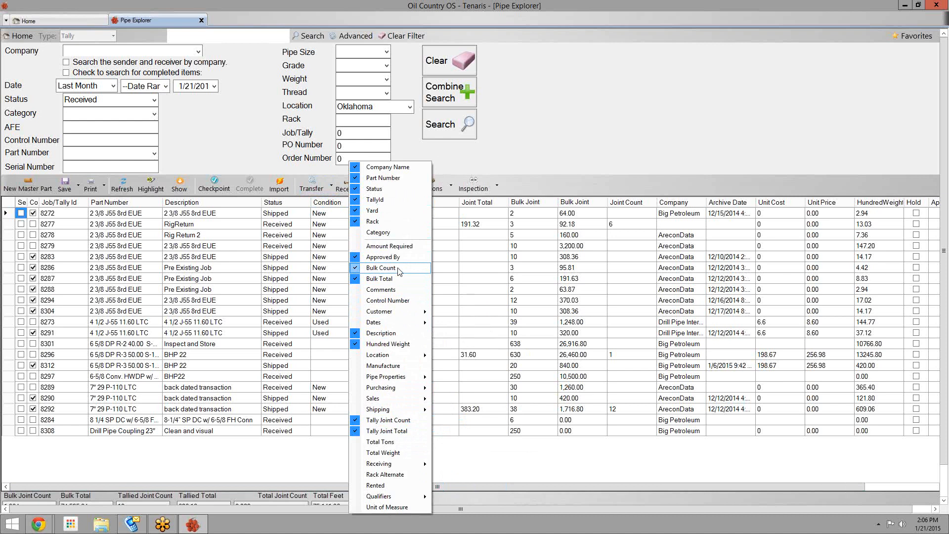
click(394, 268)
right_click(401, 202)
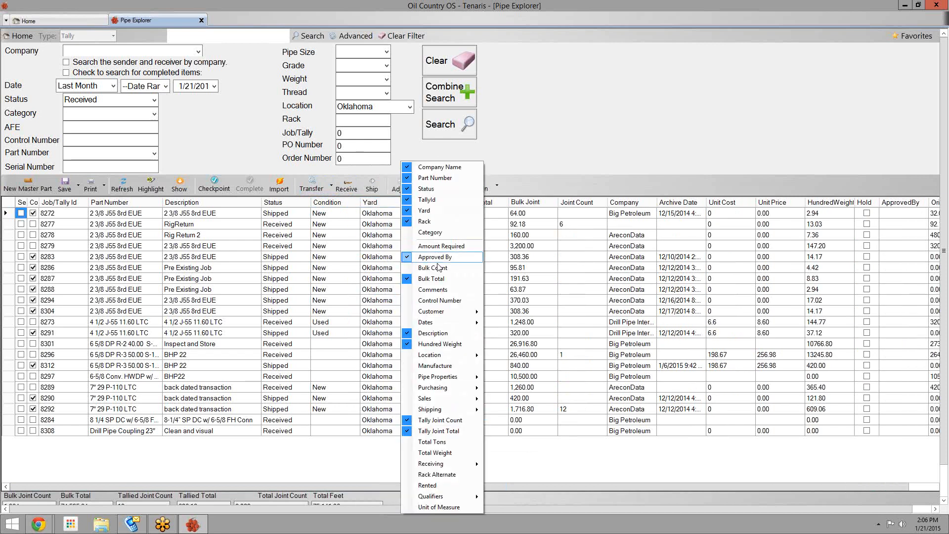
click(439, 279)
right_click(405, 203)
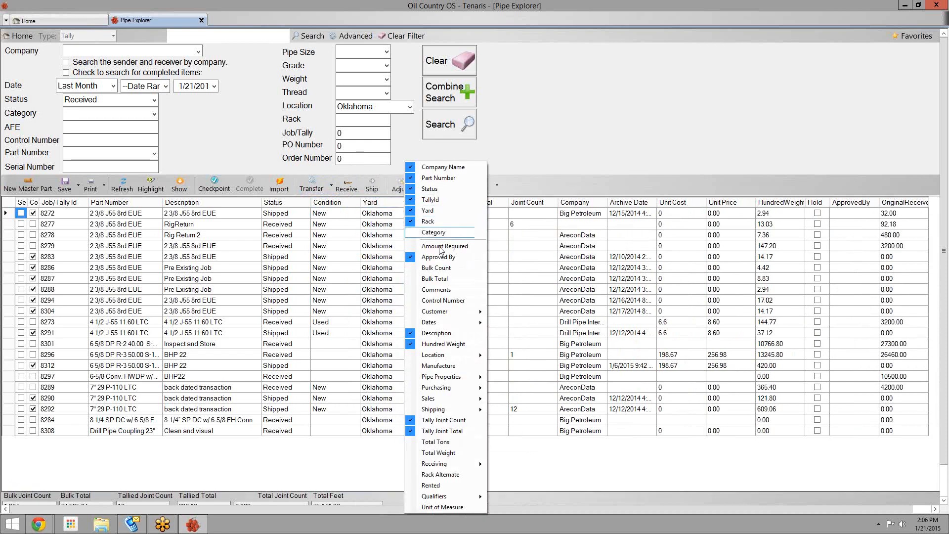
click(459, 259)
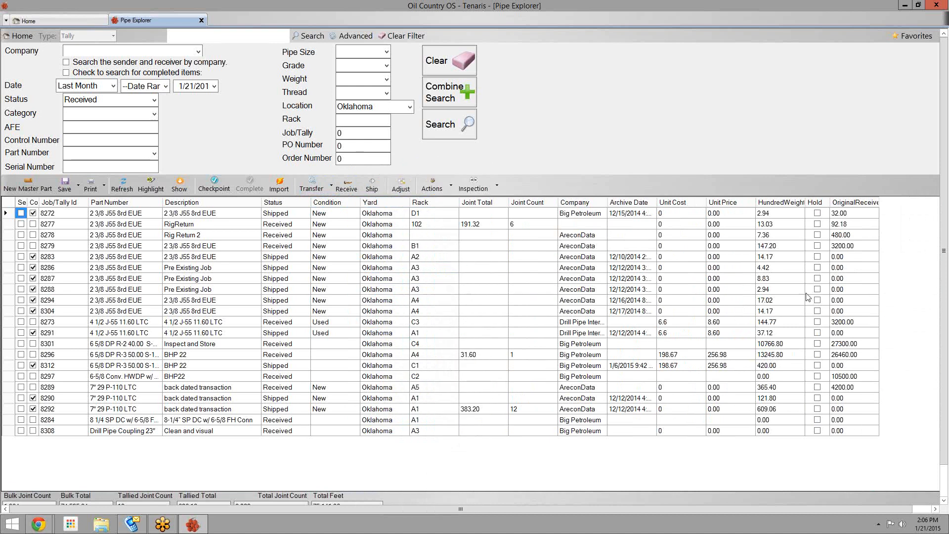
Step: Export the pipe results list to Excel as TallyWizard_PipeInventoryExport__201512100.xls in the ReportExports folder
click(82, 188)
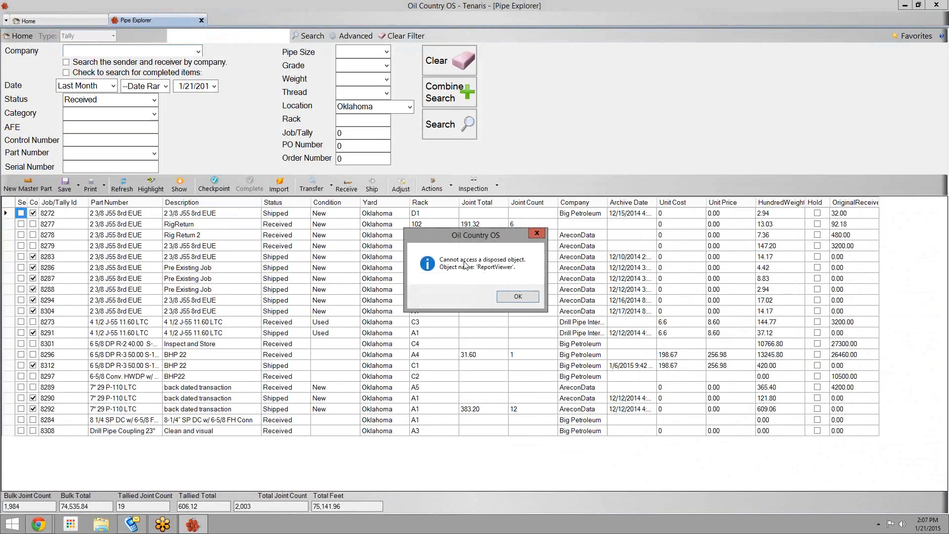
click(518, 296)
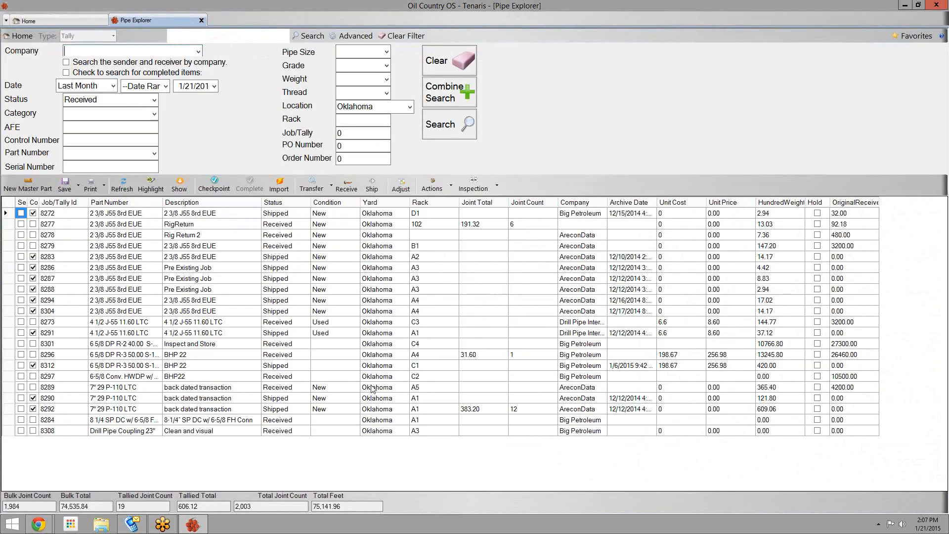
click(77, 187)
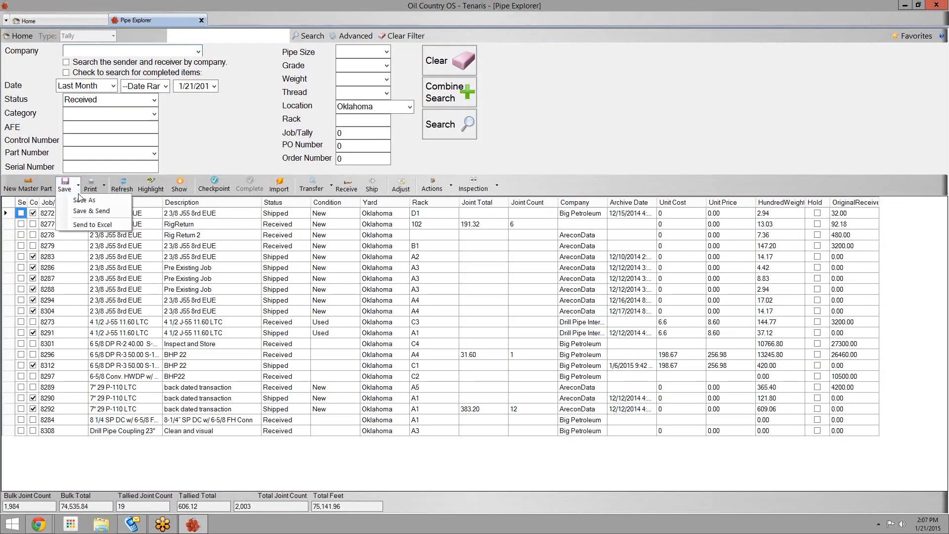
click(79, 226)
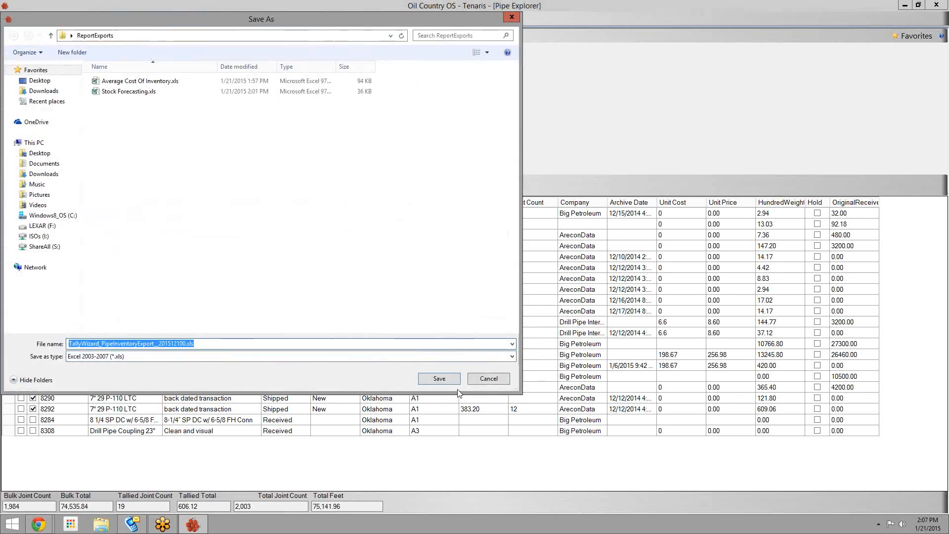
click(439, 379)
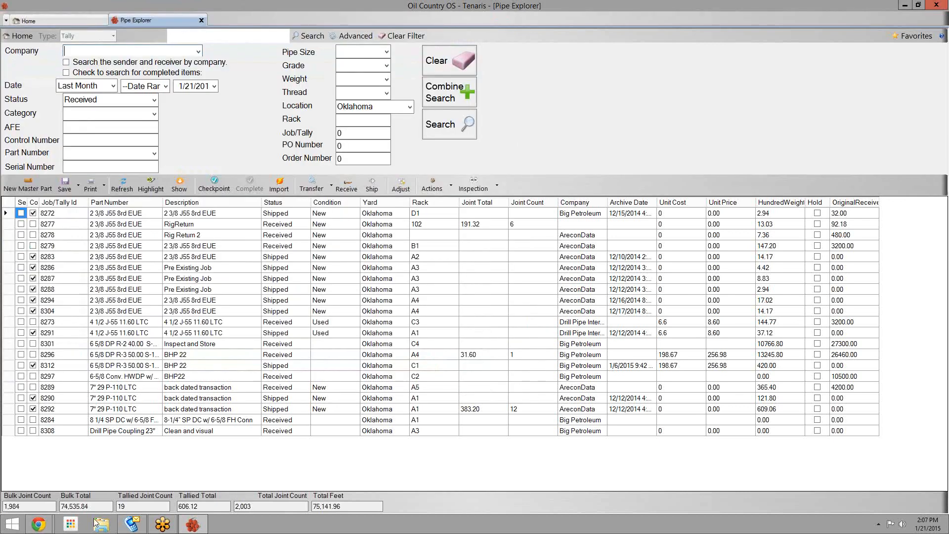
Step: Open the exported TallyWizard_PipeInventoryExport__201512100.xls in Excel, accepting the mismatched file format
click(493, 241)
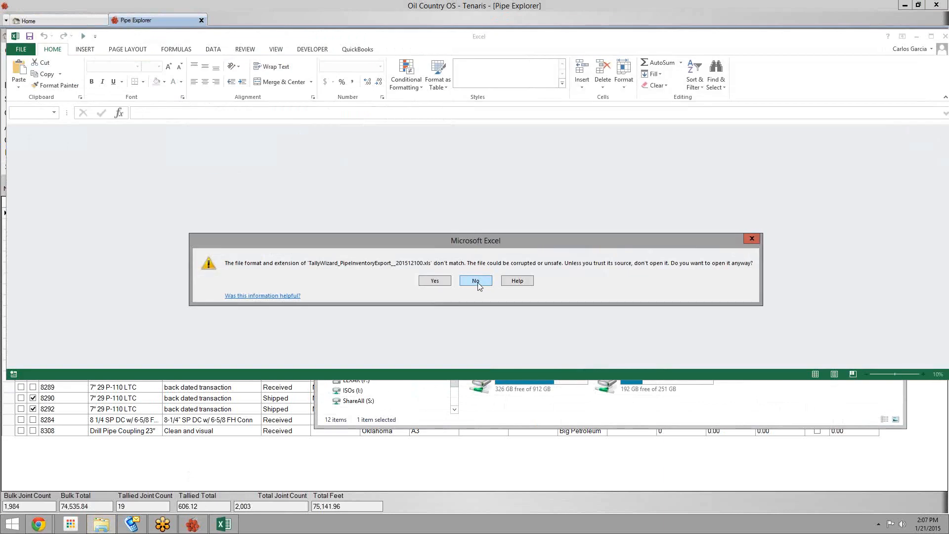
click(448, 283)
click(302, 240)
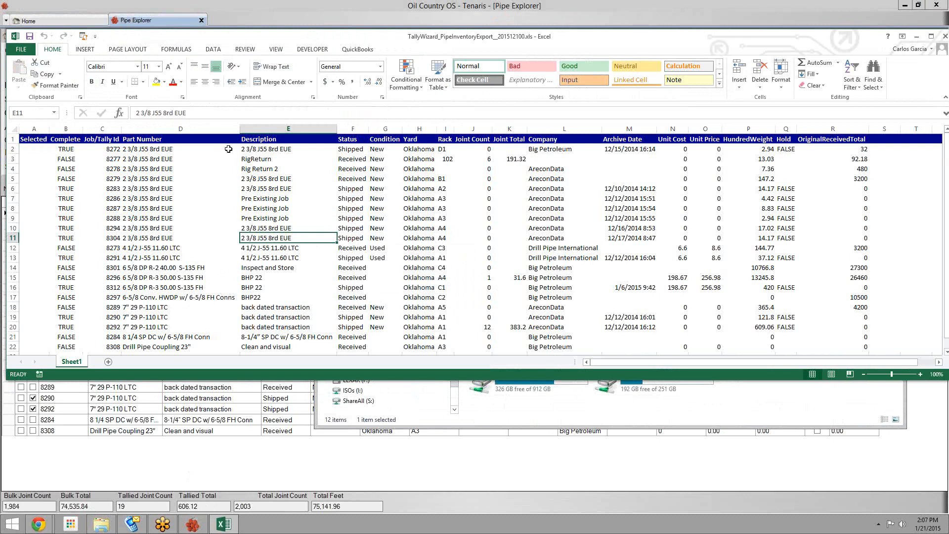
Step: Examine the exported pipe rows and columns in the worksheet, and close the workbook and the This PC window
drag(577, 40, 568, 33)
drag(160, 145, 749, 308)
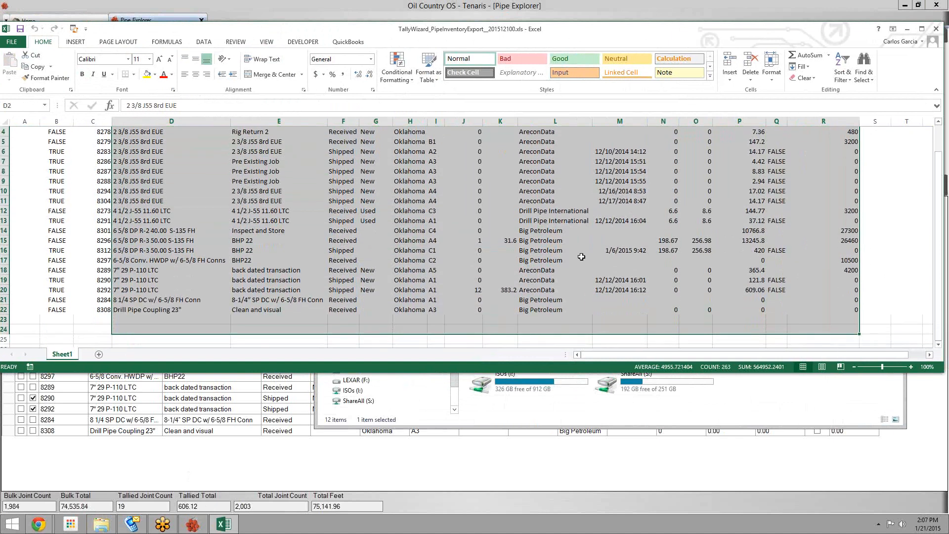
scroll(581, 256, up, 1)
click(410, 300)
scroll(430, 308, down, 2)
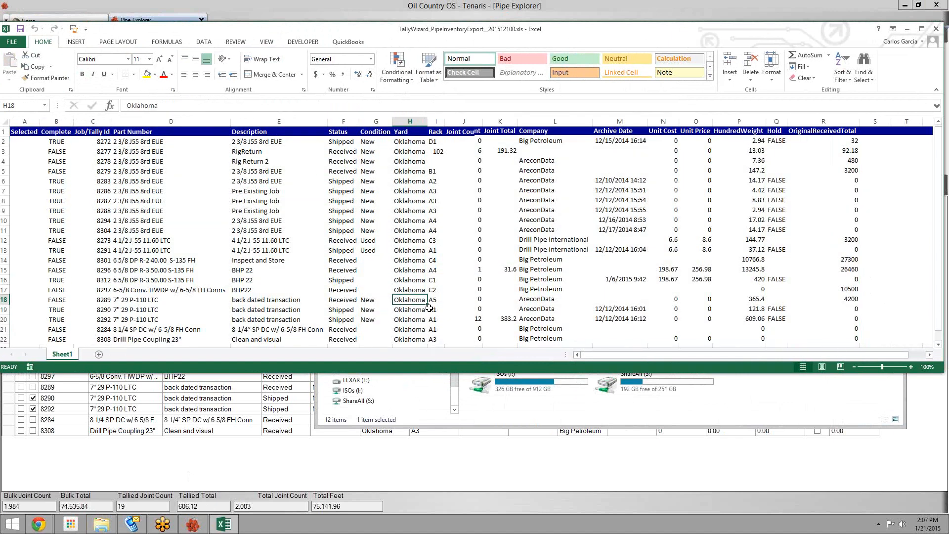
scroll(430, 308, up, 2)
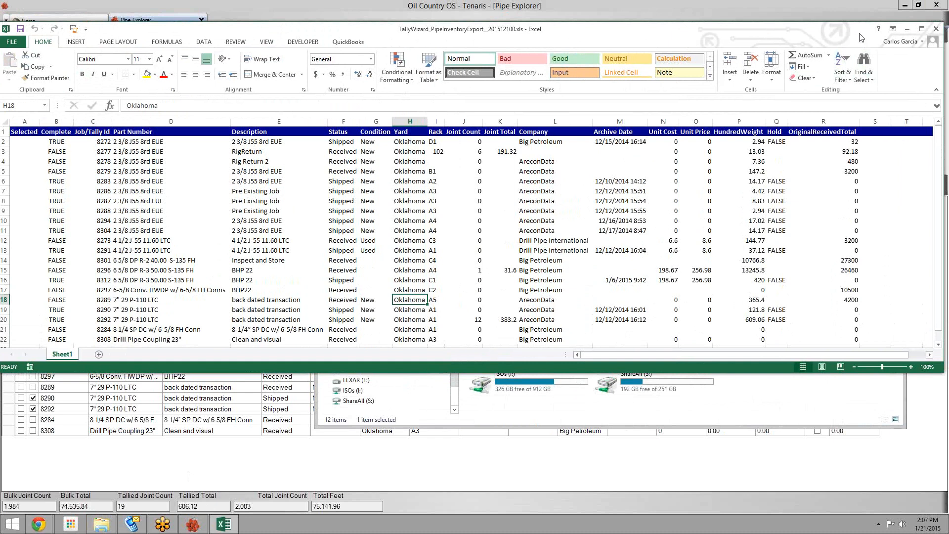
click(936, 30)
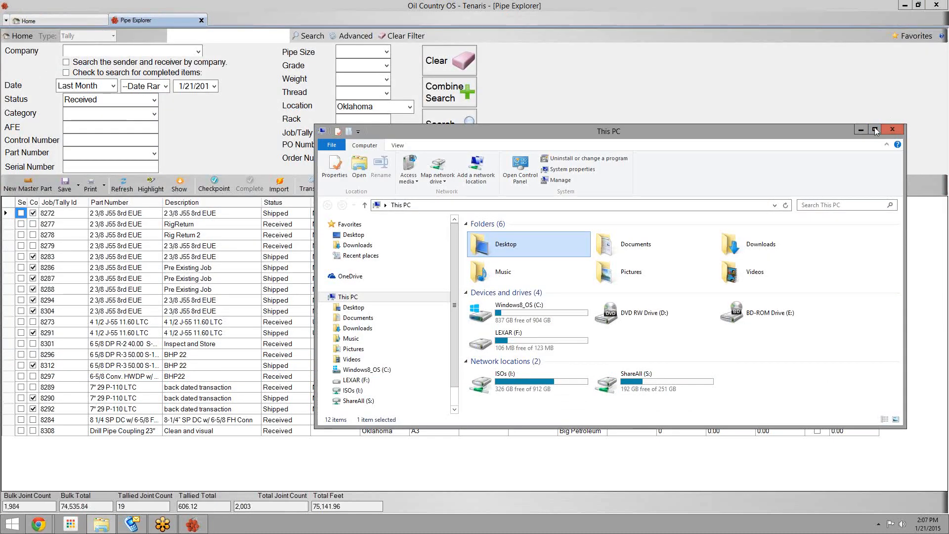
click(892, 129)
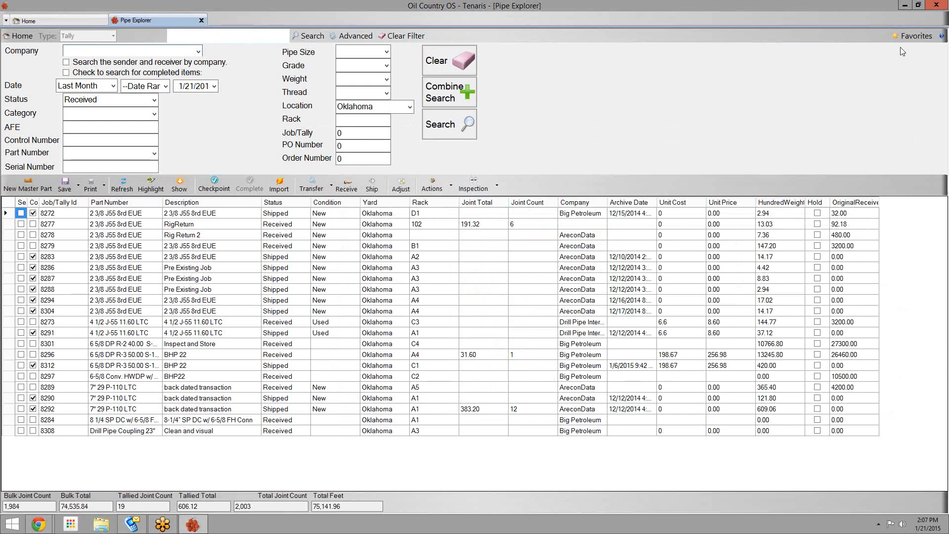
Step: Save the current pipe search as a new favorite named Test Favorite In/Out
click(915, 37)
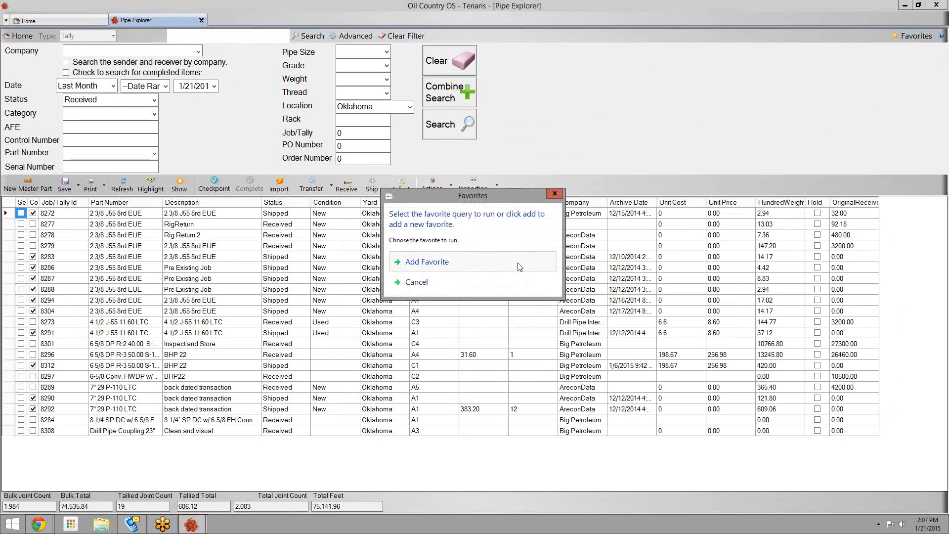
click(518, 266)
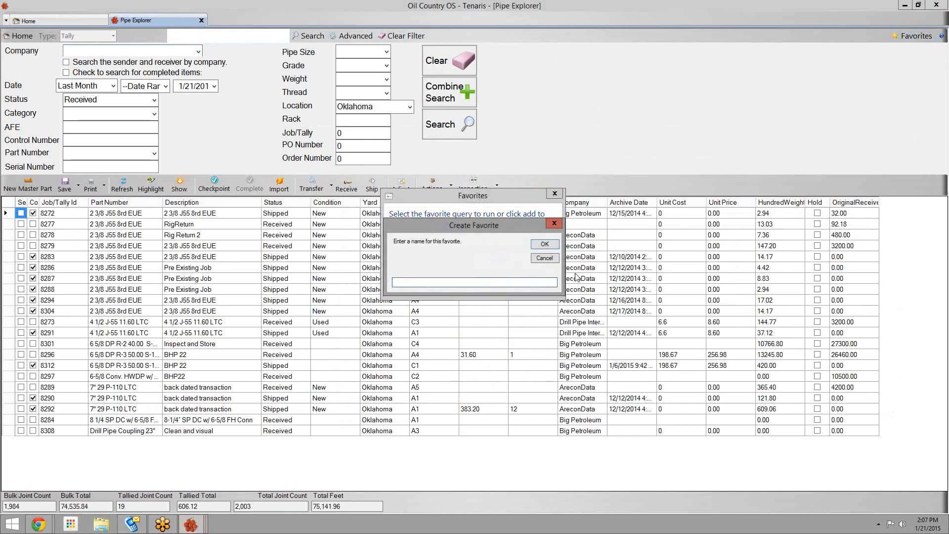
text(Test Favorite In/Out)
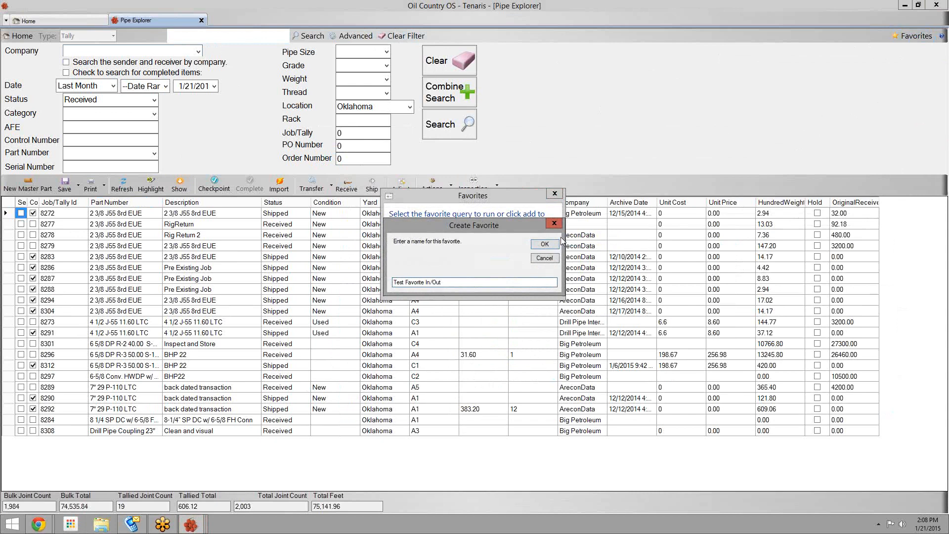
click(548, 247)
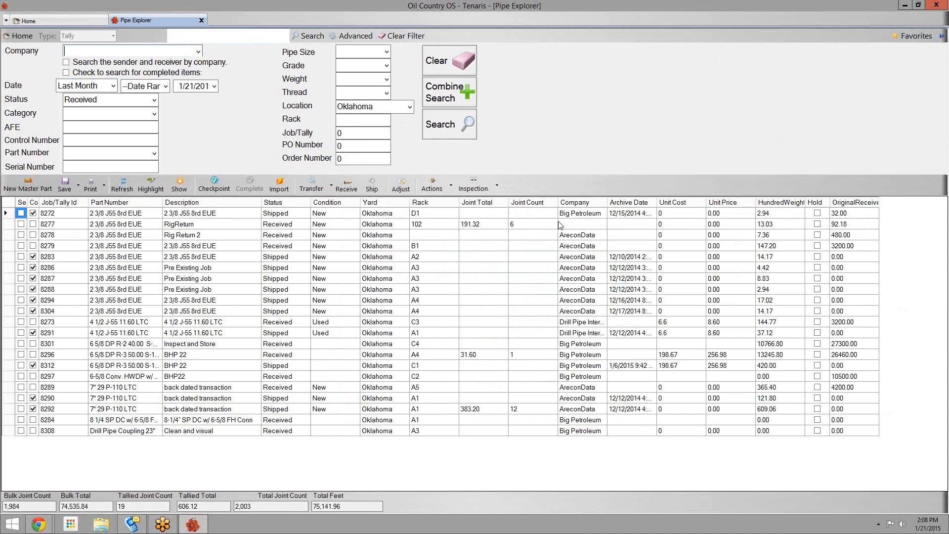
Step: Run the Test Favorite In/Out favorite, and clear all search filters to search the whole pipe list
click(912, 37)
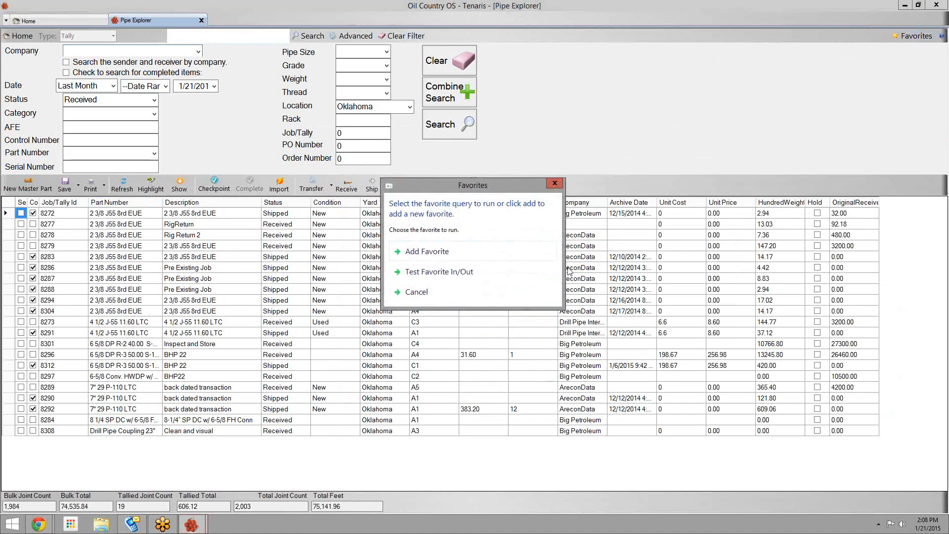
click(487, 272)
click(459, 60)
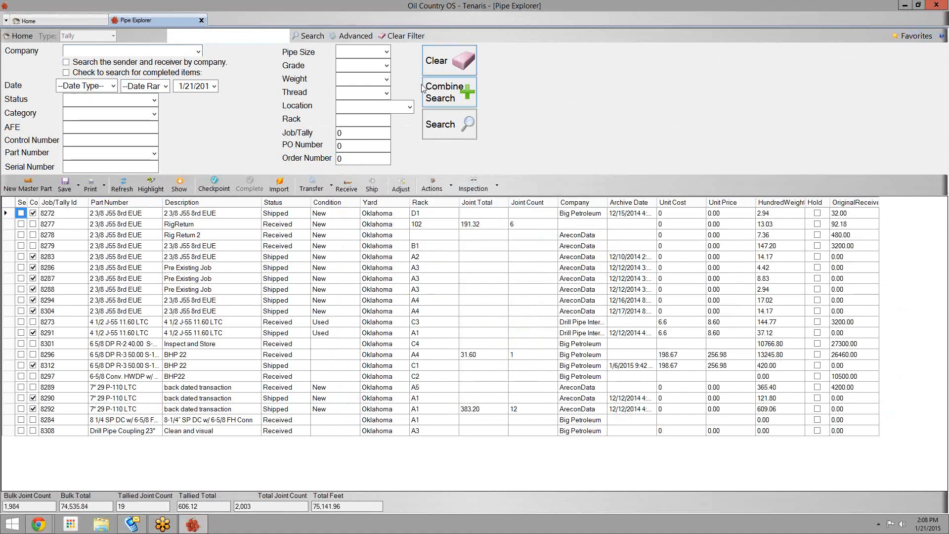
click(431, 127)
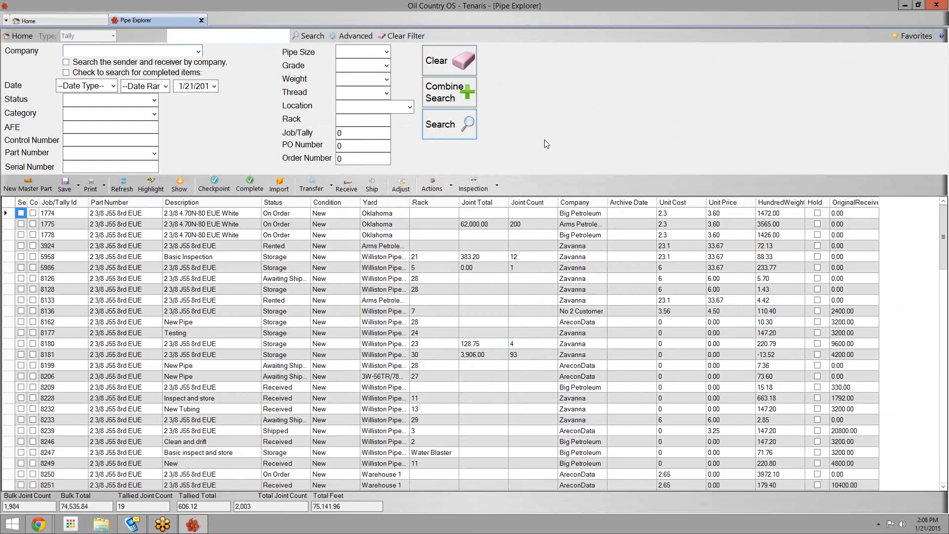
Step: Close and reopen the pipe search and run the saved Test Favorite In/Out favorite in it
click(201, 20)
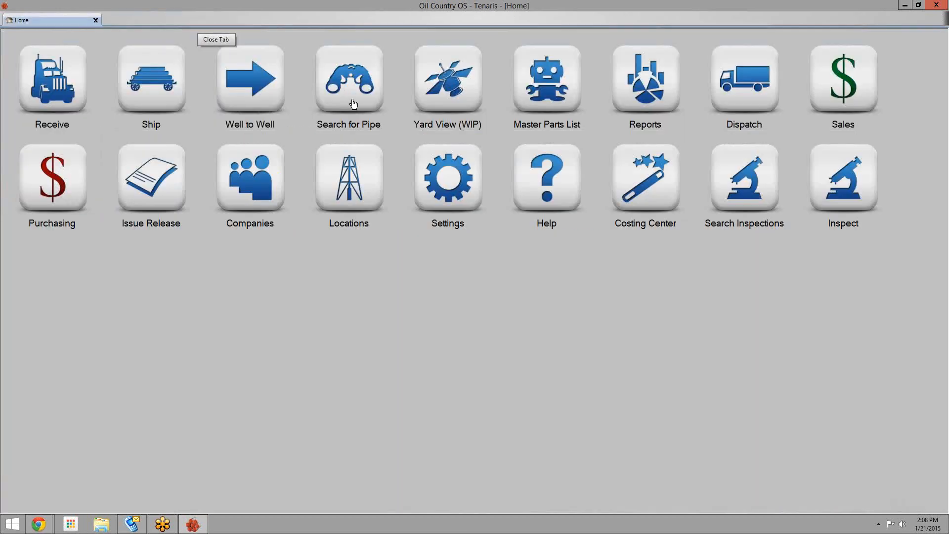
click(348, 81)
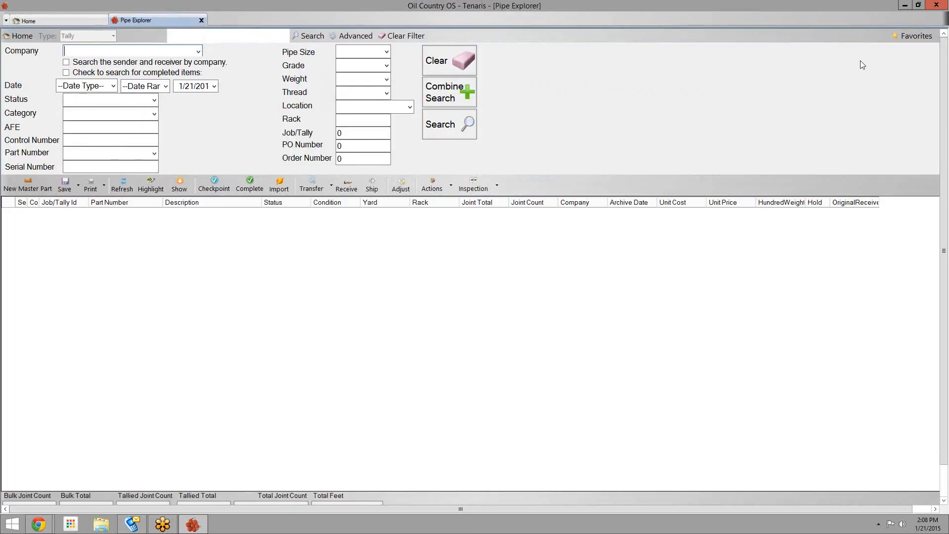
click(900, 36)
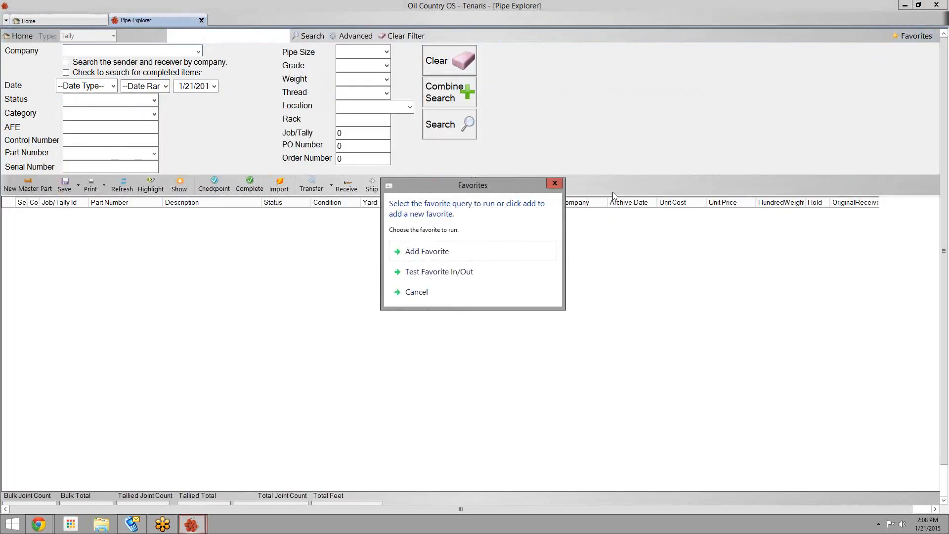
click(456, 277)
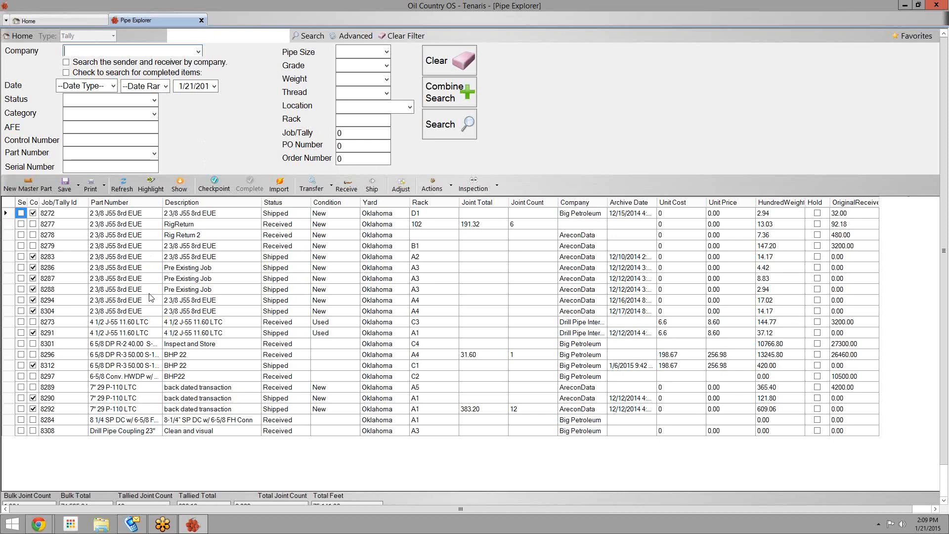
Step: Return to the home screen and open the Report Manager
click(57, 22)
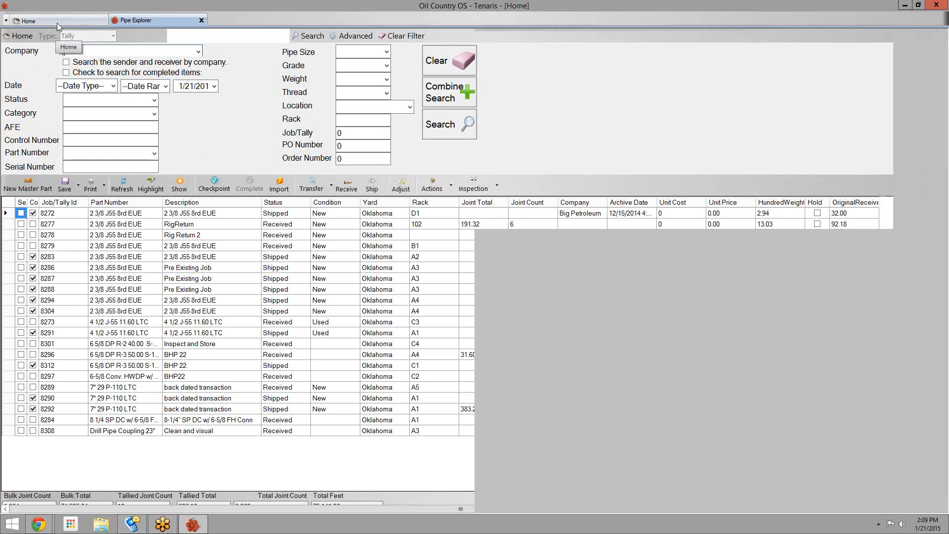
click(643, 102)
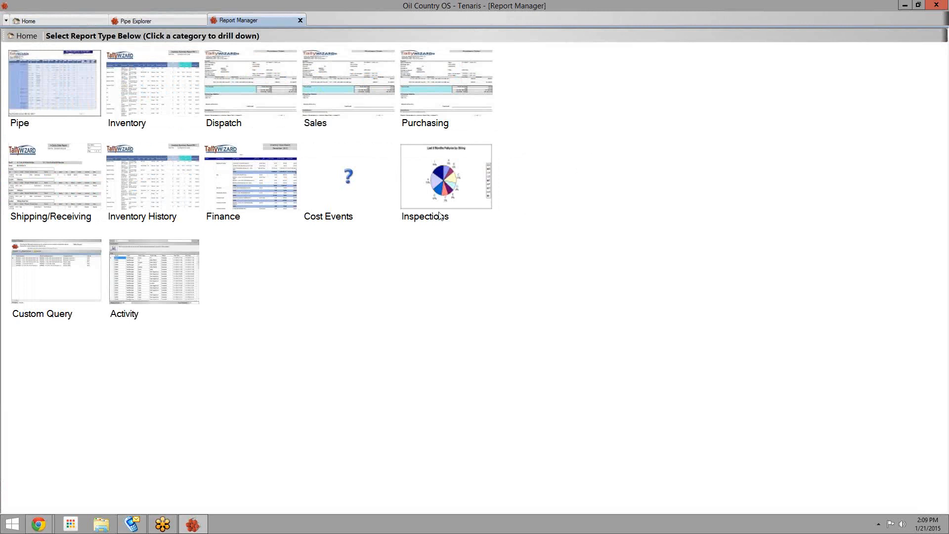